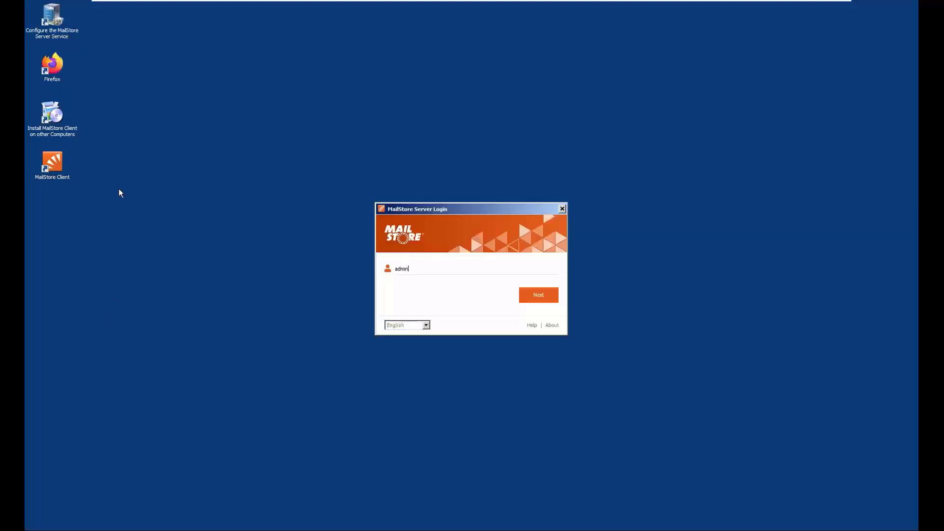
Log in to the administrator account with its default password and have the password remembered
click(533, 296)
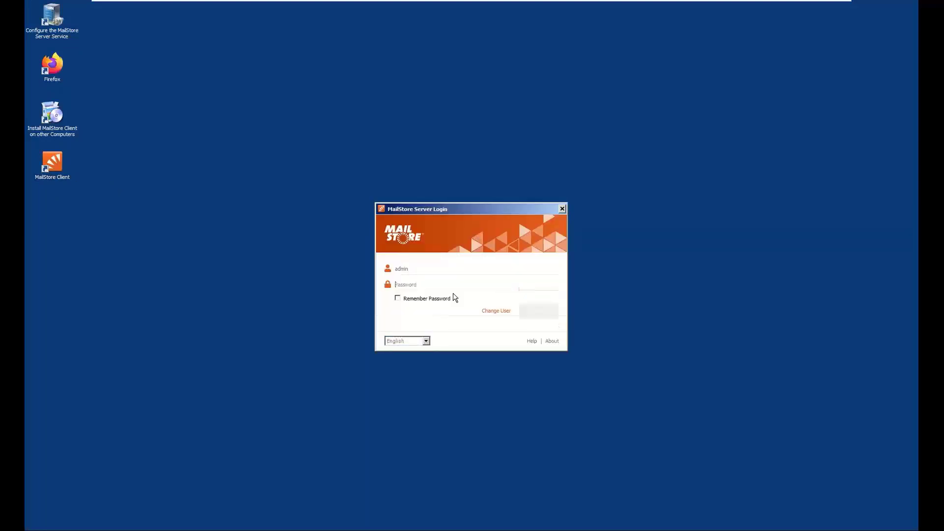
text(admin)
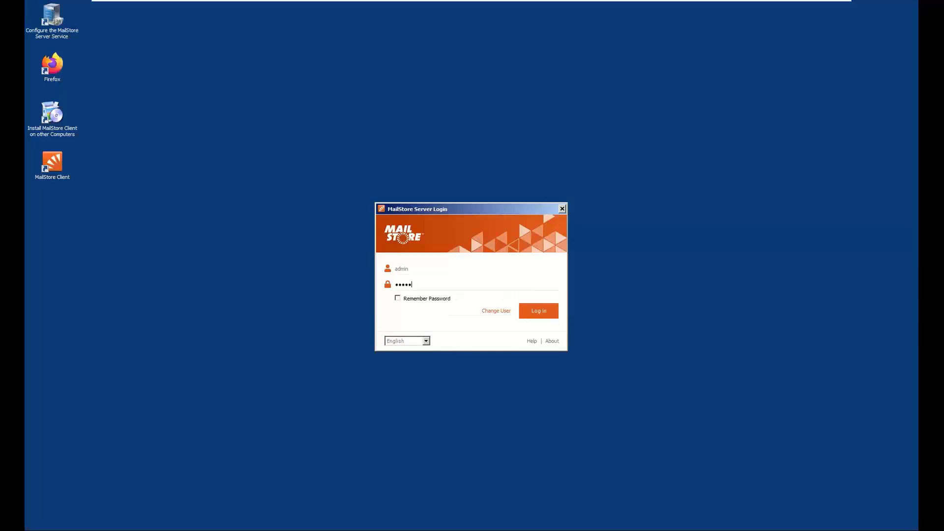
click(396, 298)
click(541, 311)
Replace the default administrator password with a new account password, repeat it, and complete the login
click(408, 267)
text(••••••••••)
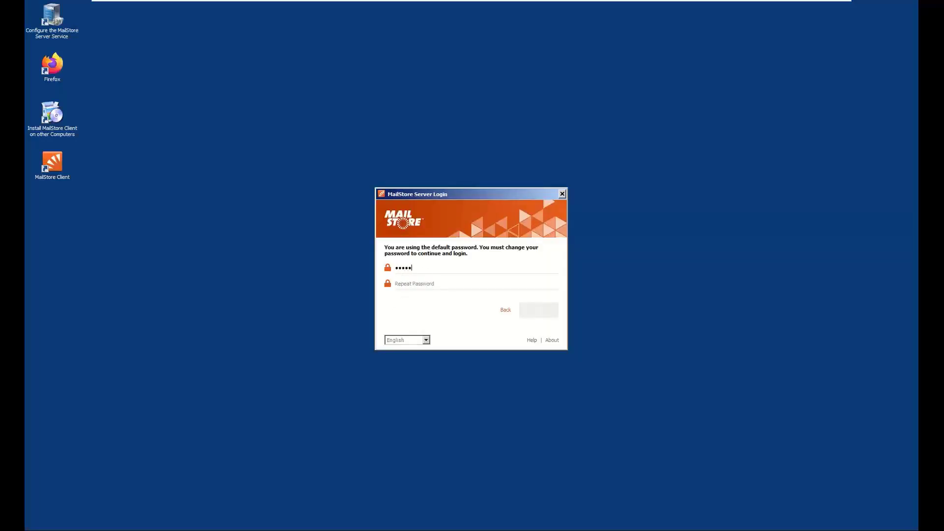
key(Tab)
text(••••••••)
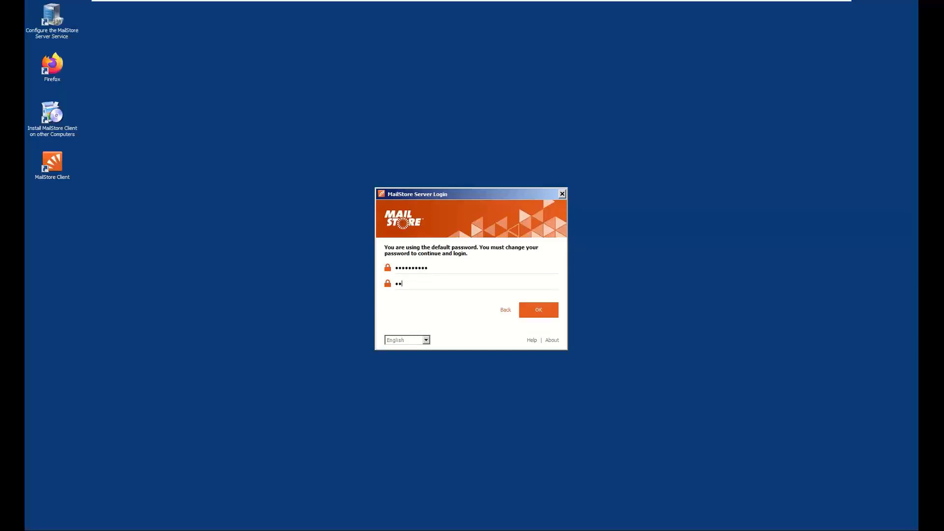
text(••)
key(Return)
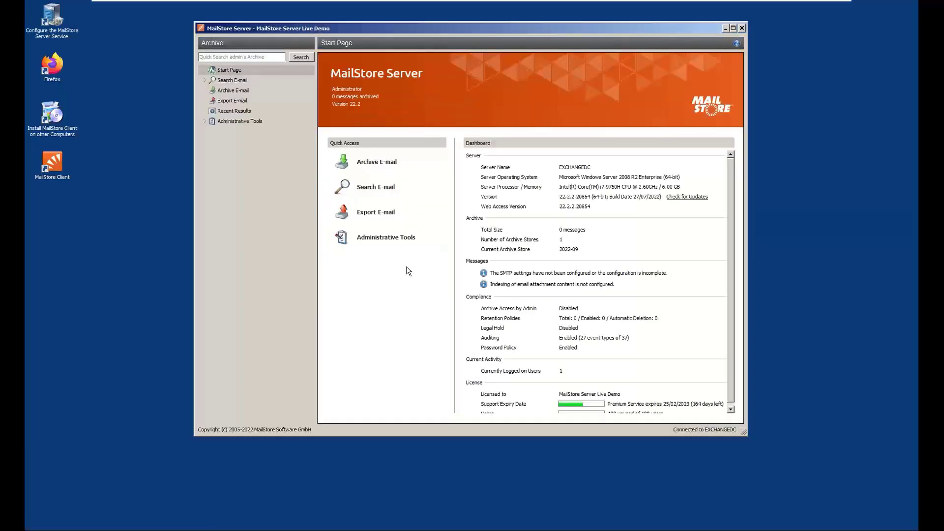
Enlarge the application window and open the Directory Services administration settings with Active Directory as the directory services type
drag(350, 31, 264, 27)
drag(657, 428, 807, 517)
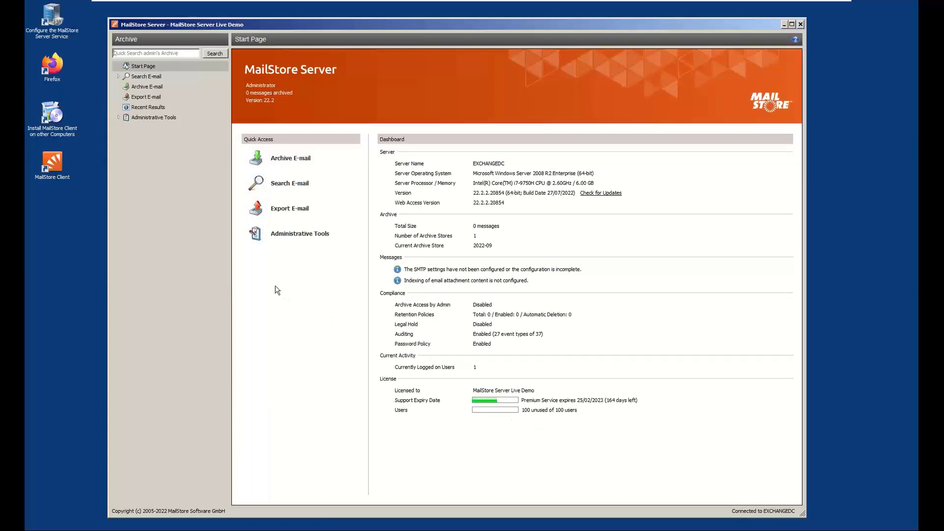
click(283, 243)
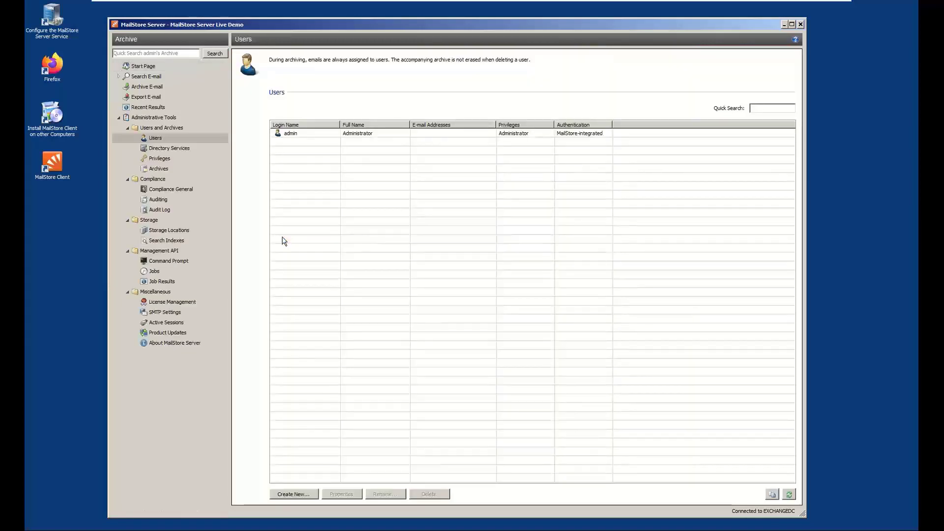
click(170, 149)
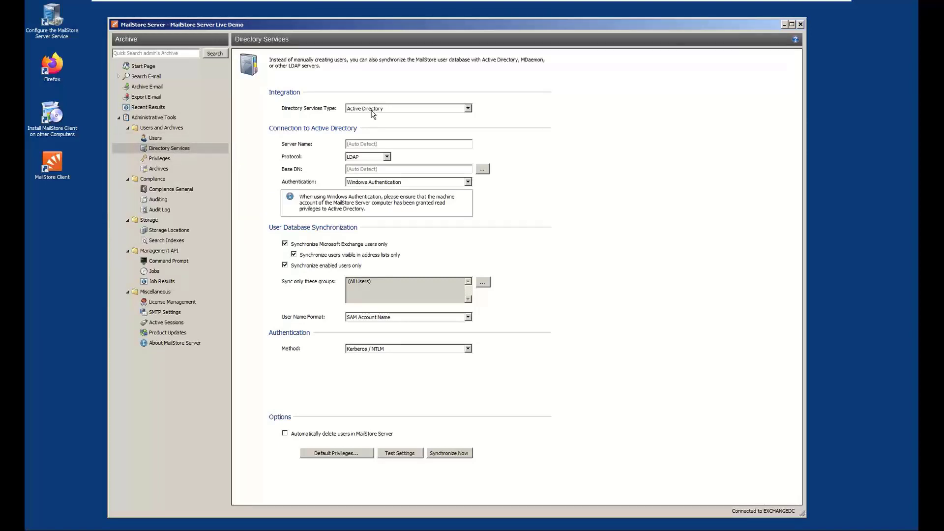
click(436, 109)
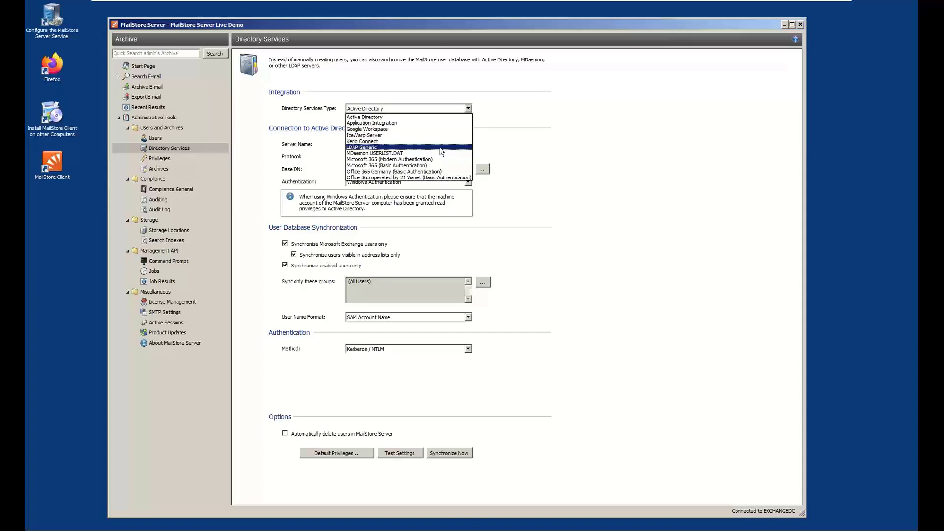
click(438, 105)
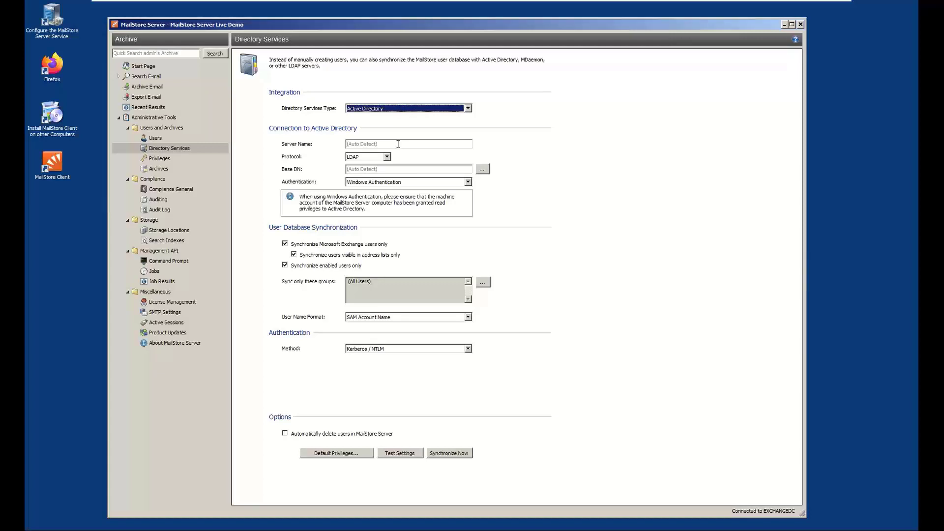
Try Standard Authentication for the Active Directory connection and switch back to Windows Authentication
click(400, 182)
click(417, 185)
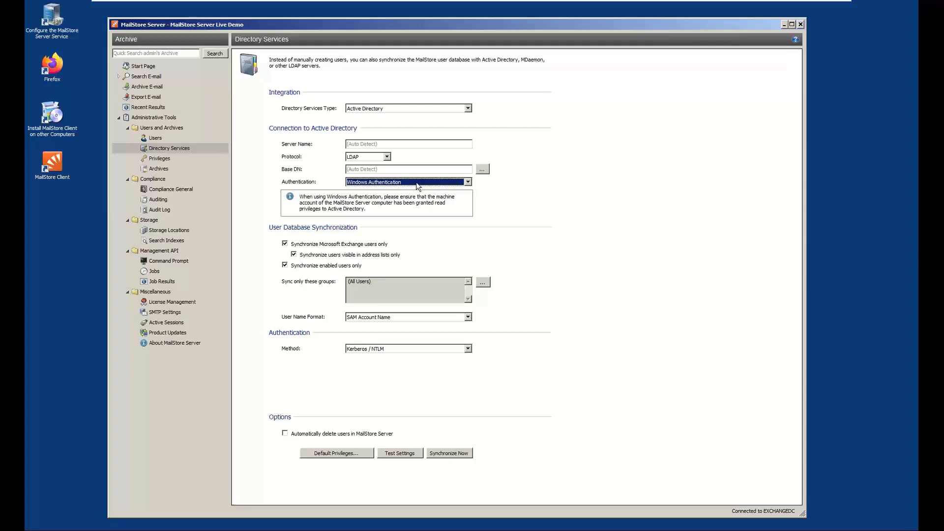
click(417, 185)
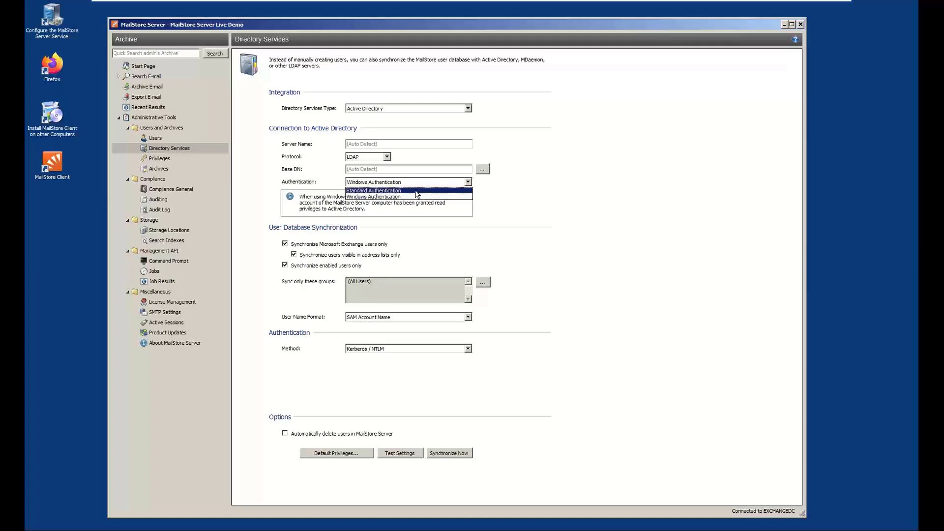
click(417, 190)
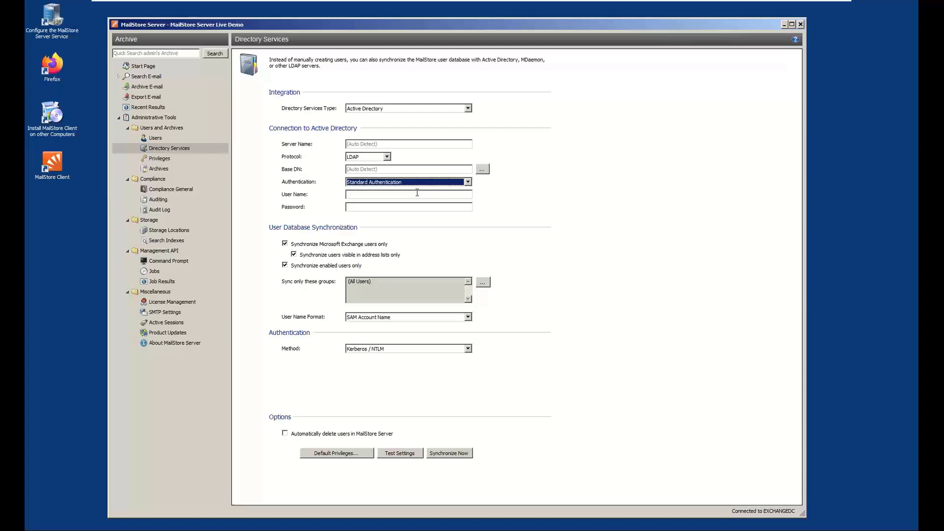
click(418, 182)
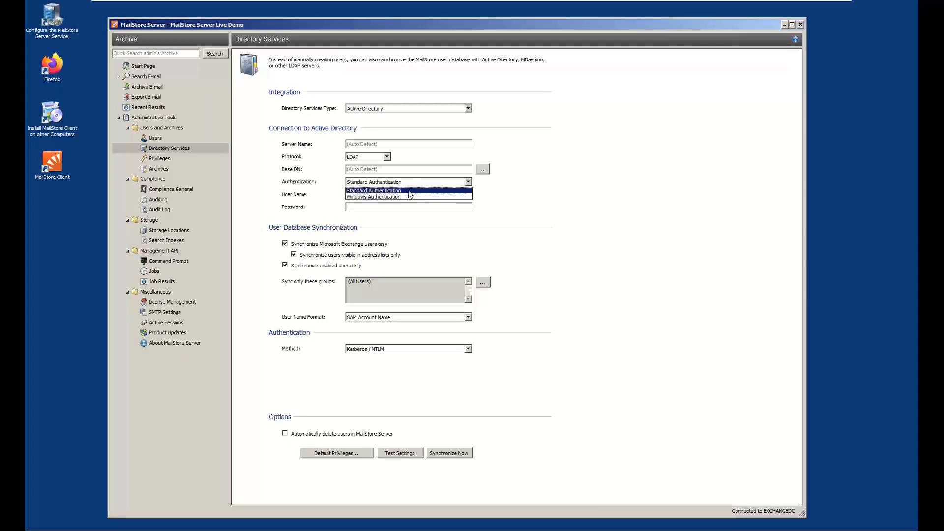
click(406, 197)
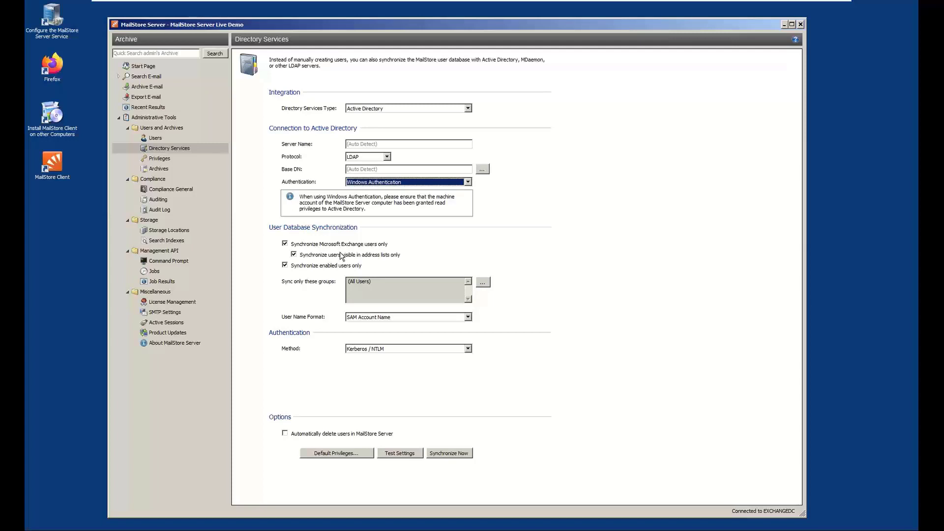
Restrict the user database synchronization to members of the MailStore Users group
click(483, 284)
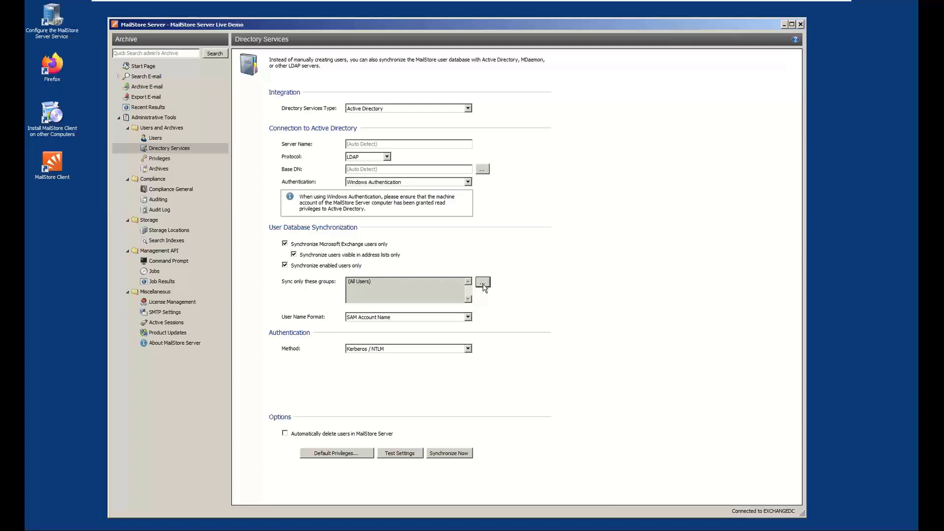
click(402, 223)
click(410, 261)
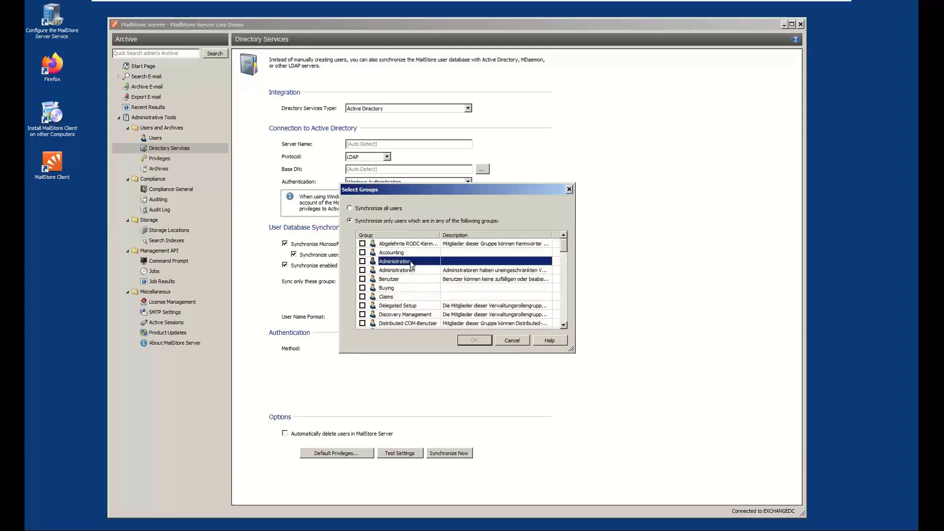
key(m)
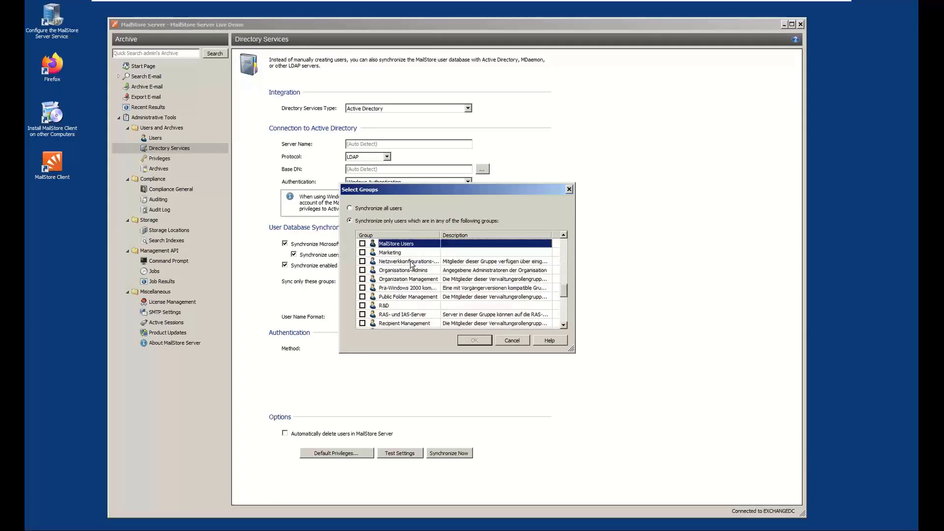
key(space)
click(470, 340)
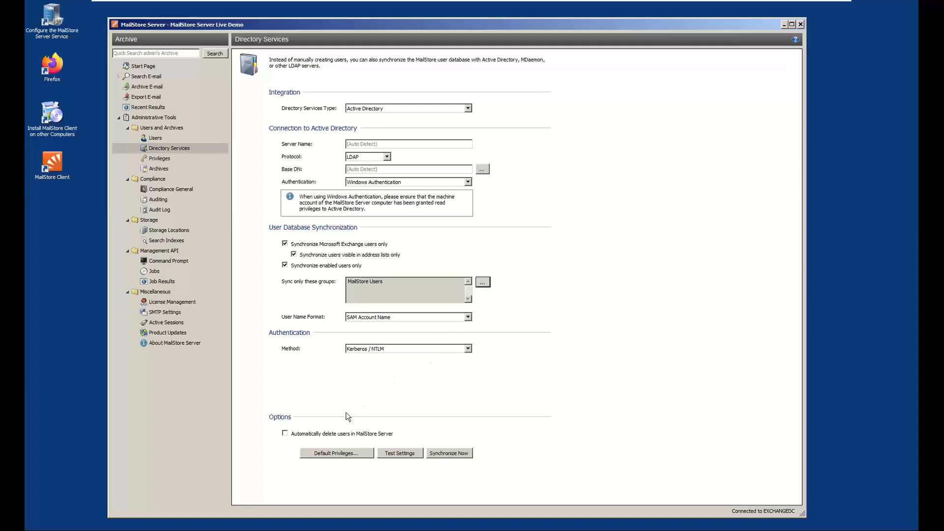
Enable automatic deletion of users in MailStore Server and run the directory services synchronization
click(326, 434)
click(446, 455)
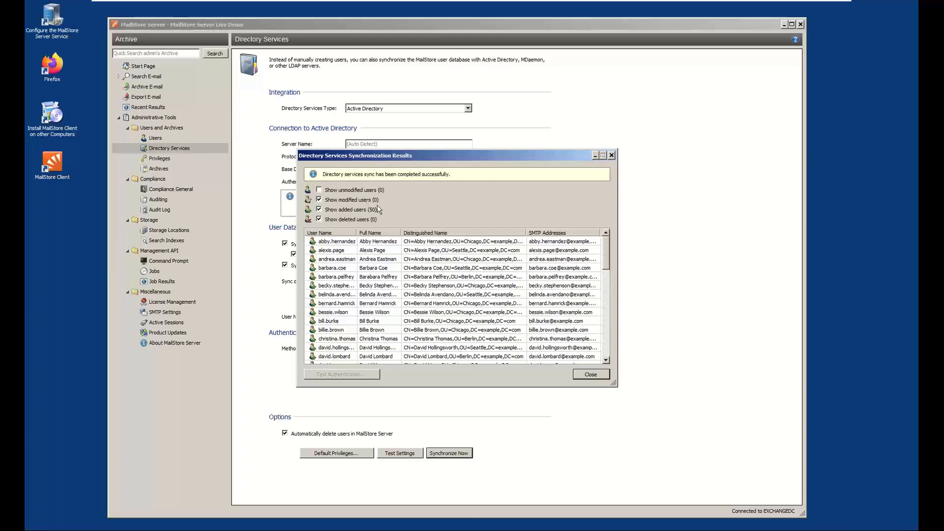
Test authentication for one of the synchronized users with the account password and close the synchronization results
click(606, 281)
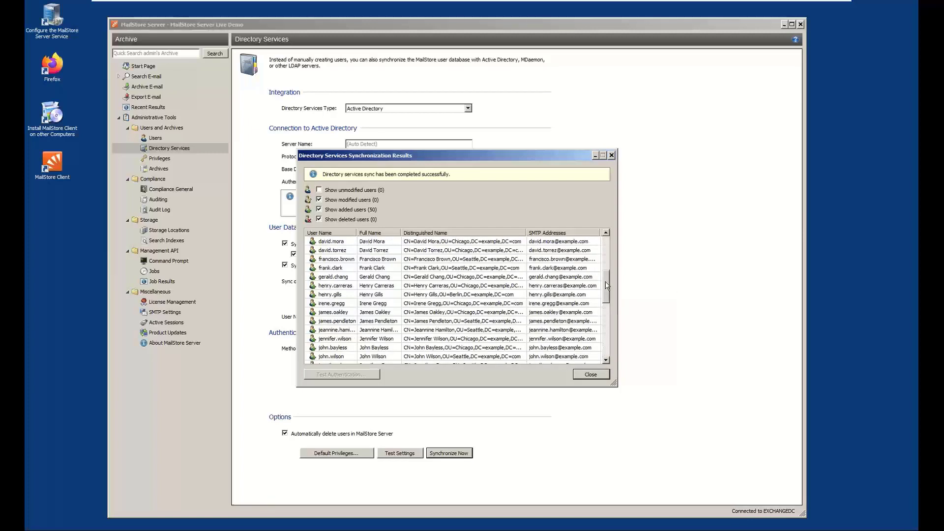
click(361, 268)
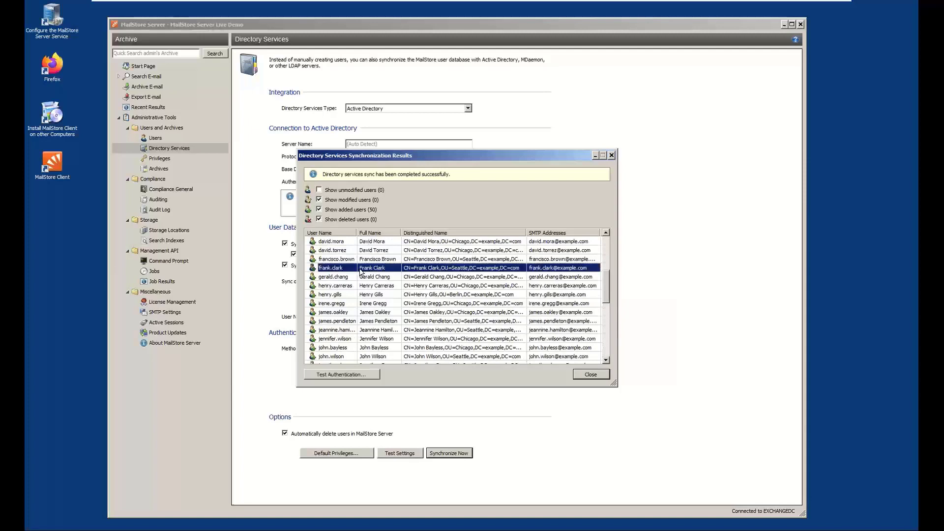
click(345, 375)
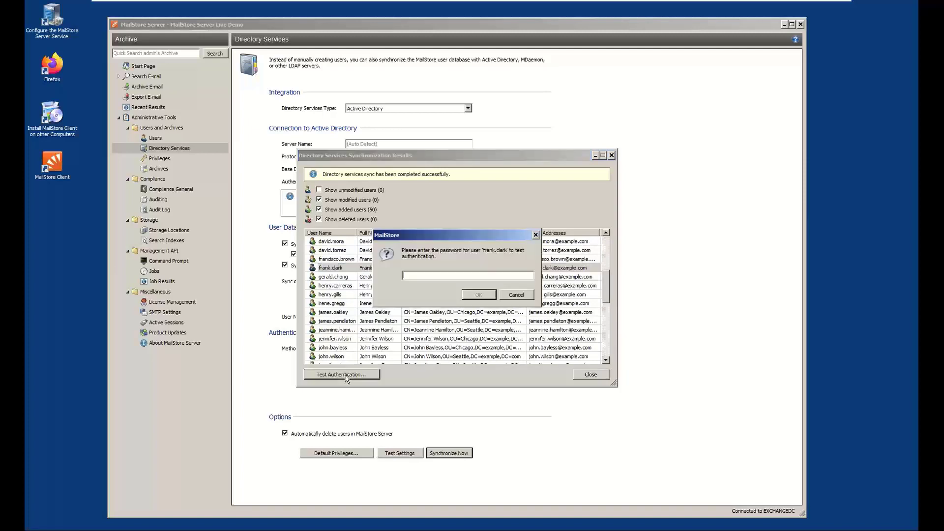
text(•••••••••••)
key(Return)
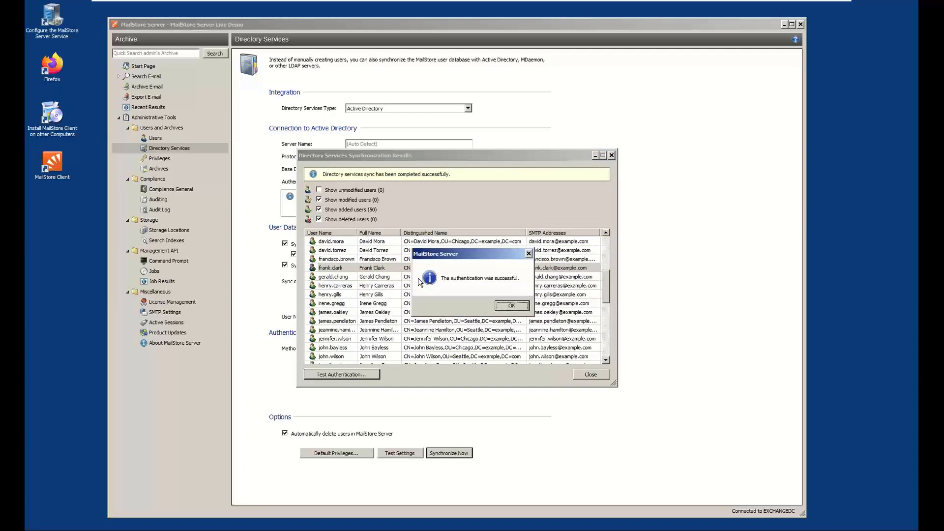
click(510, 307)
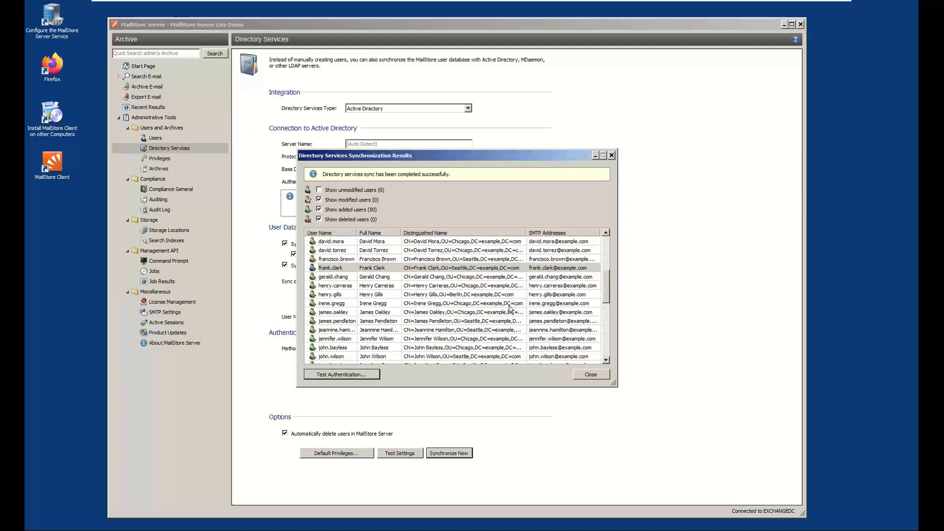
click(591, 376)
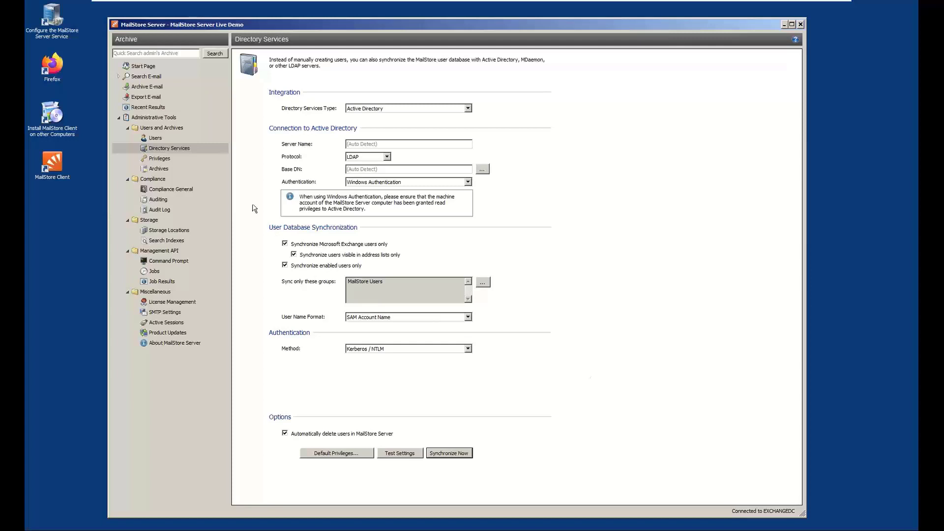
Open the properties of the user whose authentication was tested from the Users list
click(163, 136)
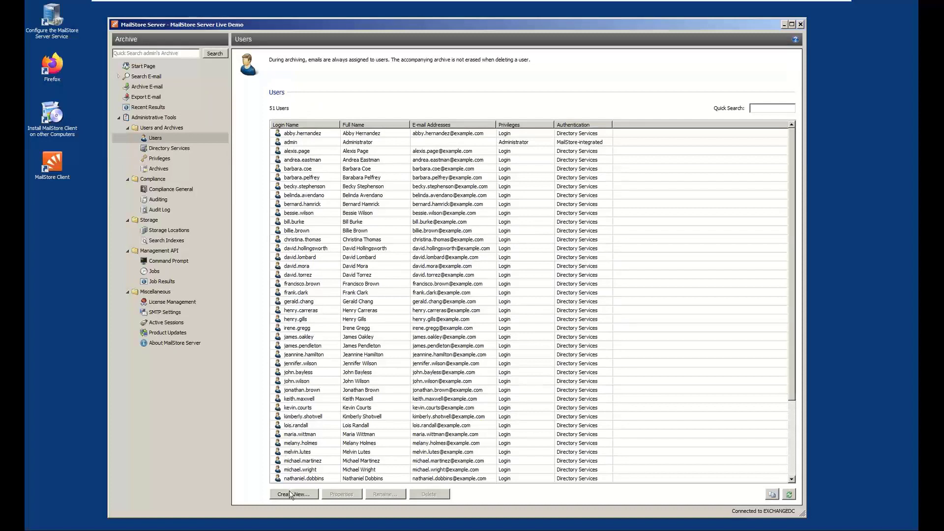
click(295, 293)
click(341, 493)
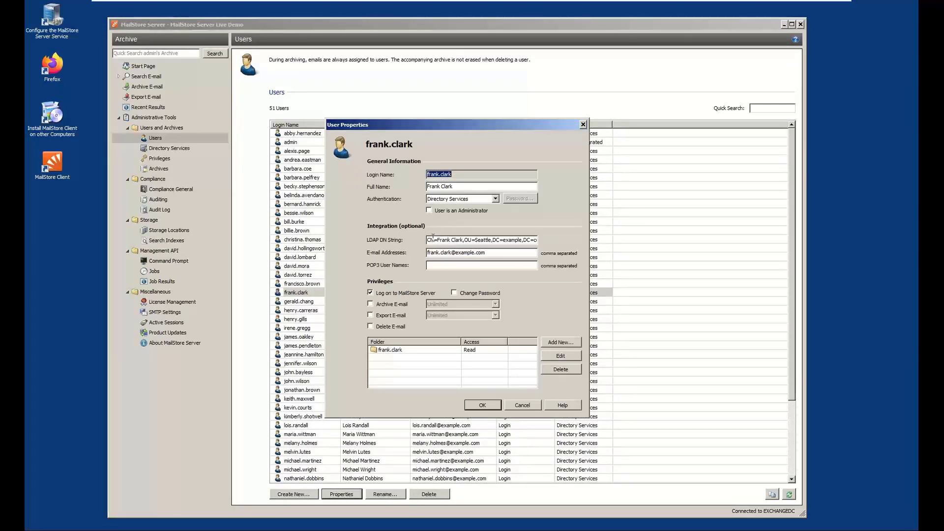
Try MailStore-integrated authentication for this user and switch back to Directory Services
click(482, 200)
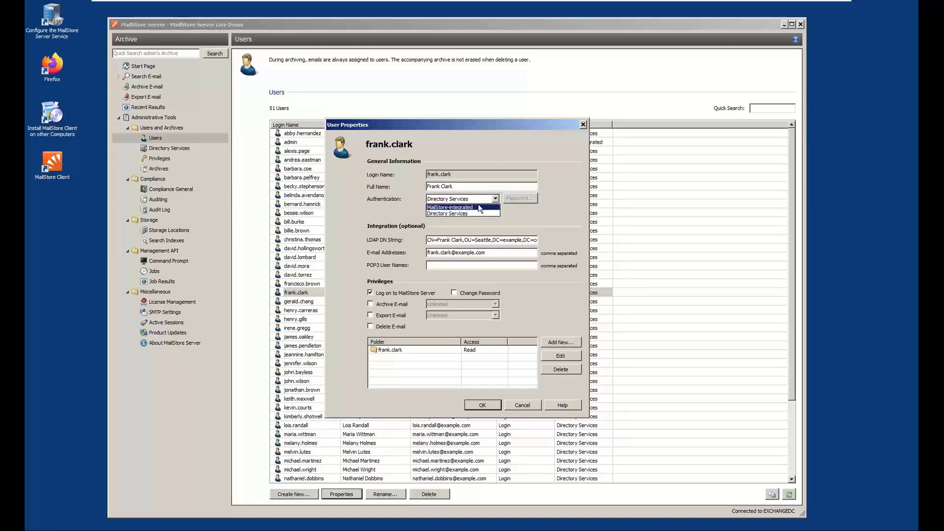
click(479, 206)
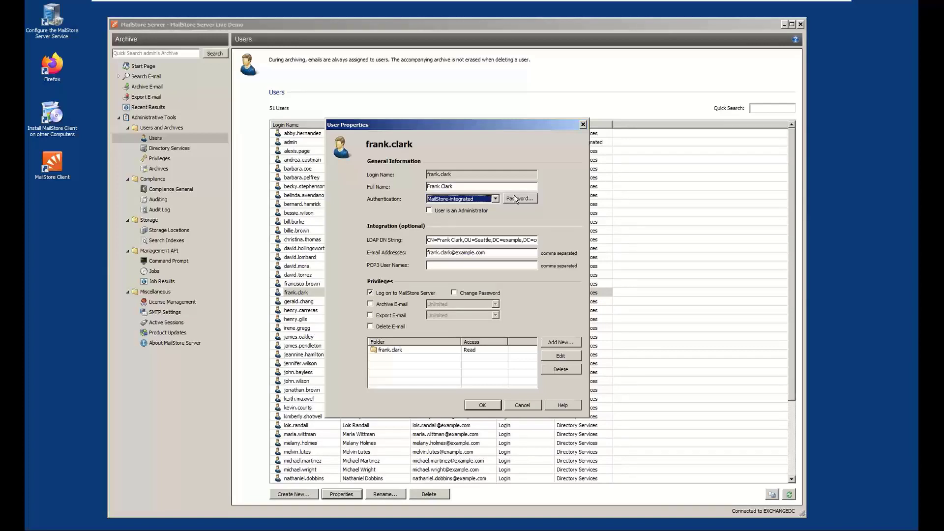
click(493, 200)
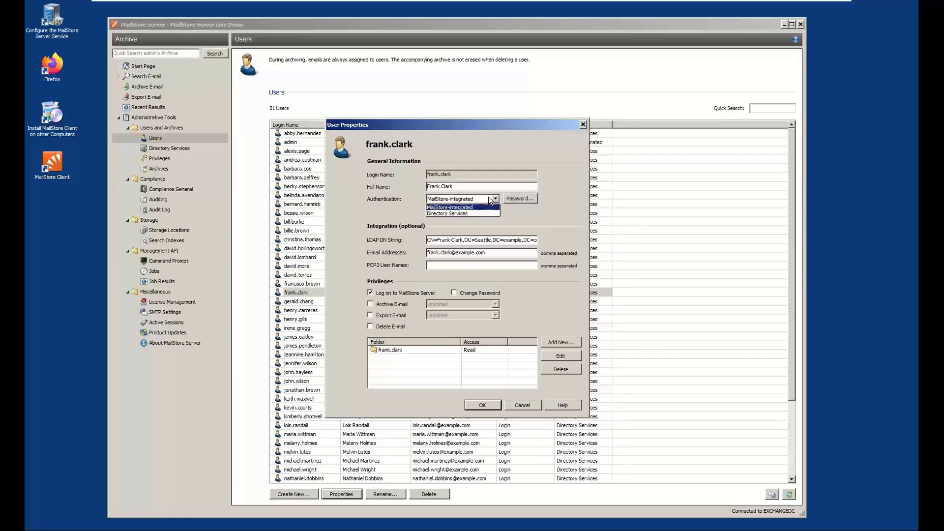
click(486, 215)
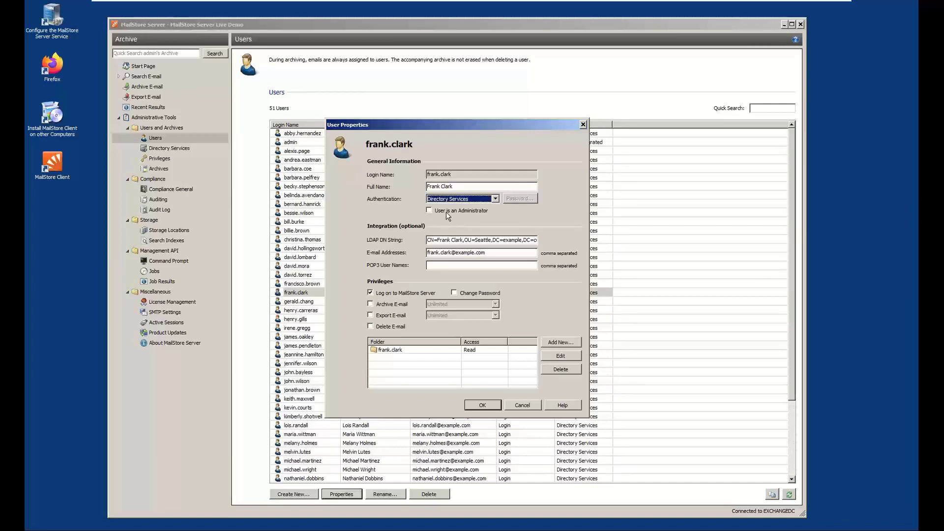
Examine the user's LDAP DN string and e-mail addresses, and try the Archive E-mail privilege before removing it again
click(428, 241)
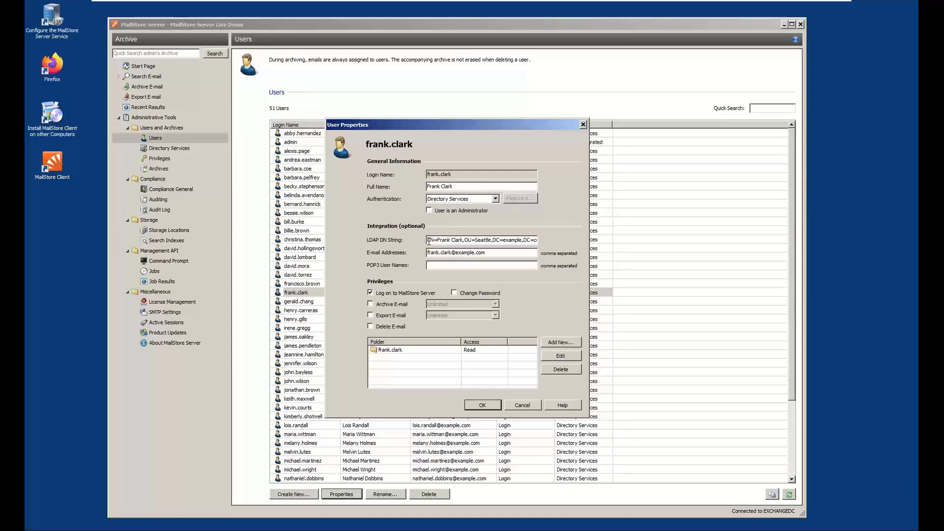
click(495, 251)
click(402, 306)
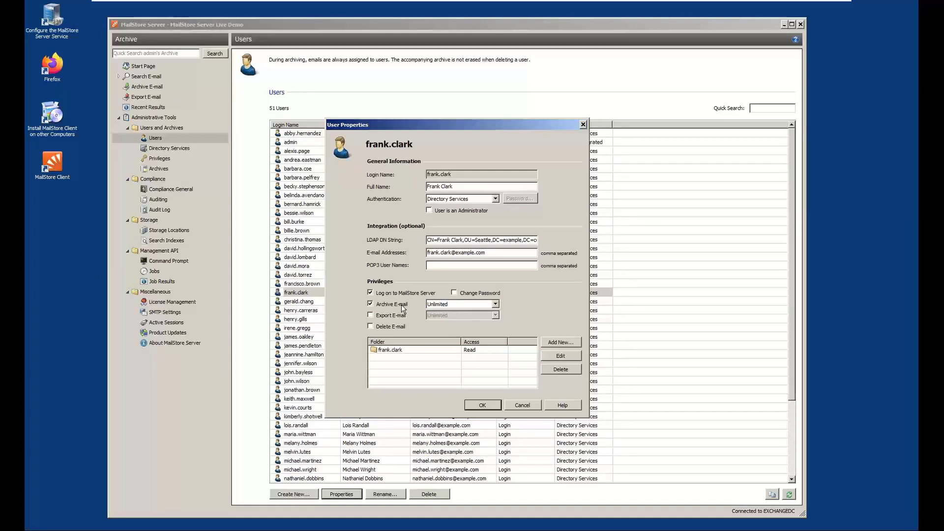
click(403, 309)
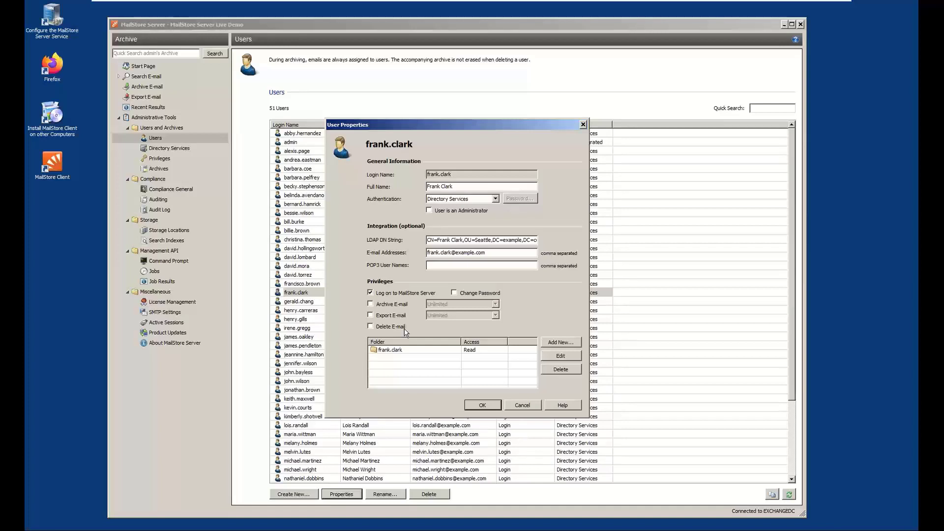
Review the folder access options for the user's own archive folder and leave them unchanged
click(404, 350)
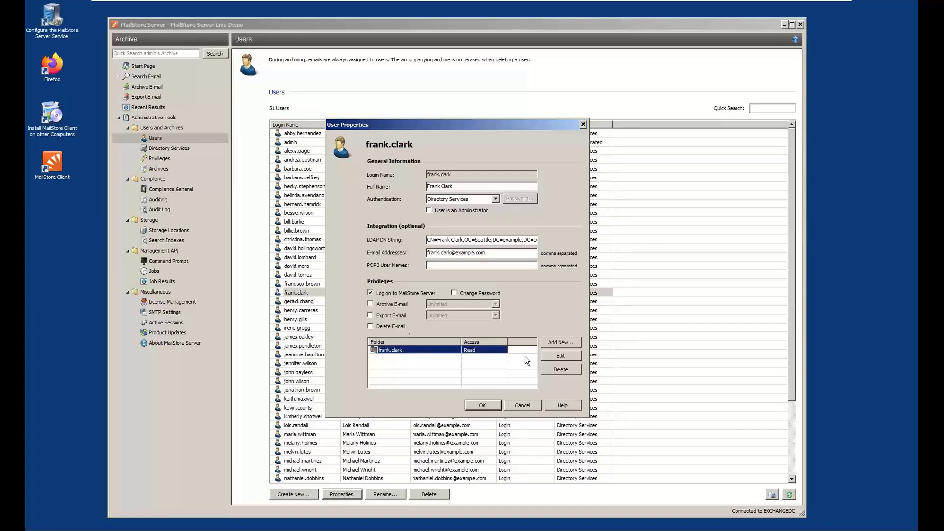
click(549, 357)
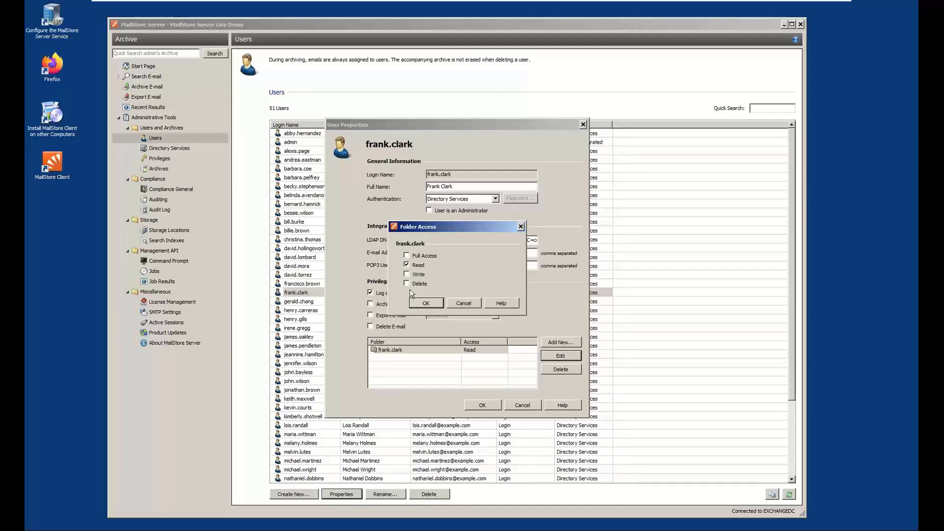
click(465, 303)
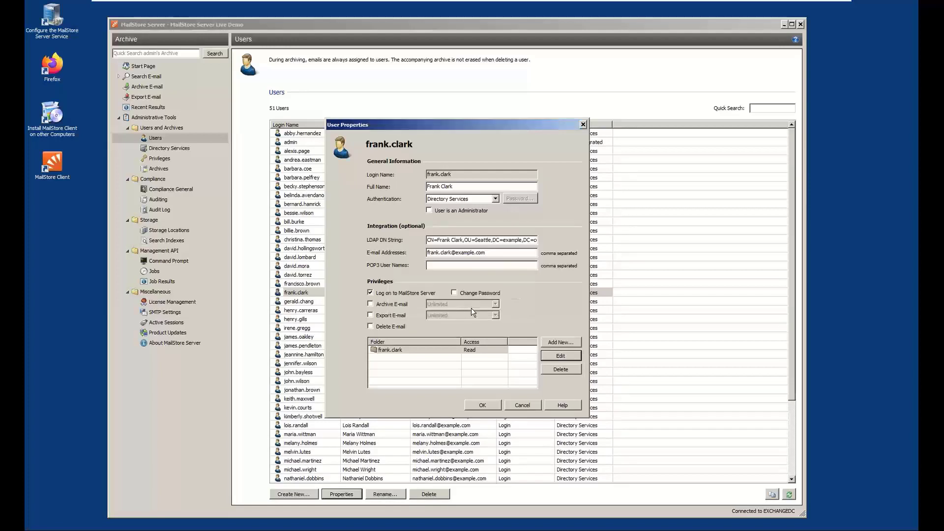
Grant the user Read access to the seventh archive folder in the selection list and save the user properties
click(557, 343)
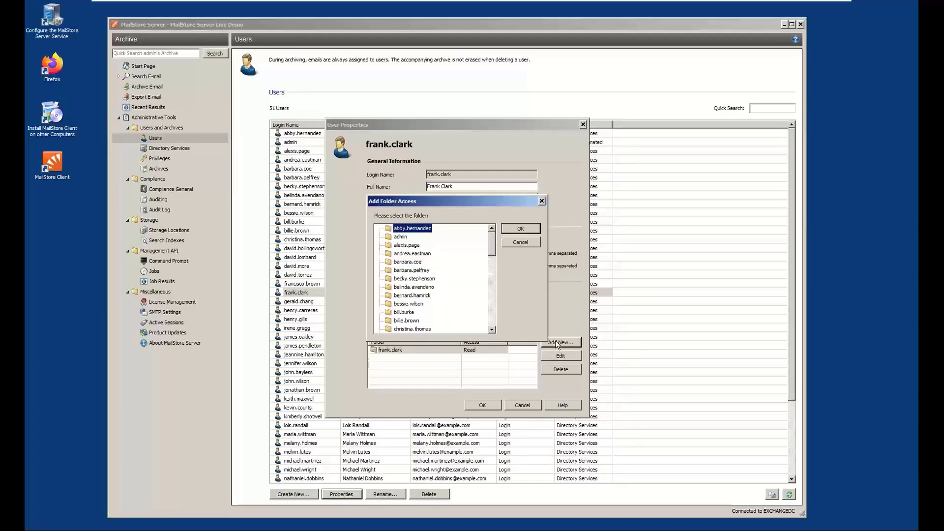
click(412, 279)
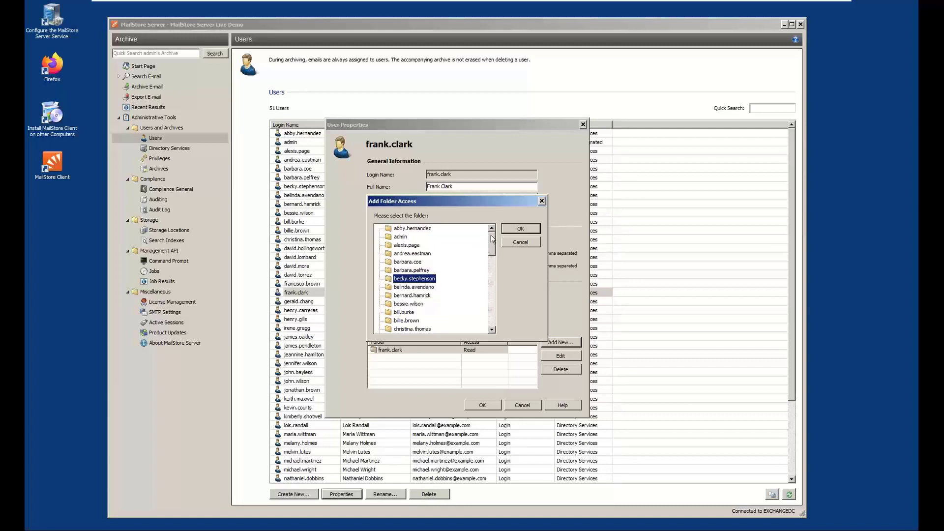
click(508, 228)
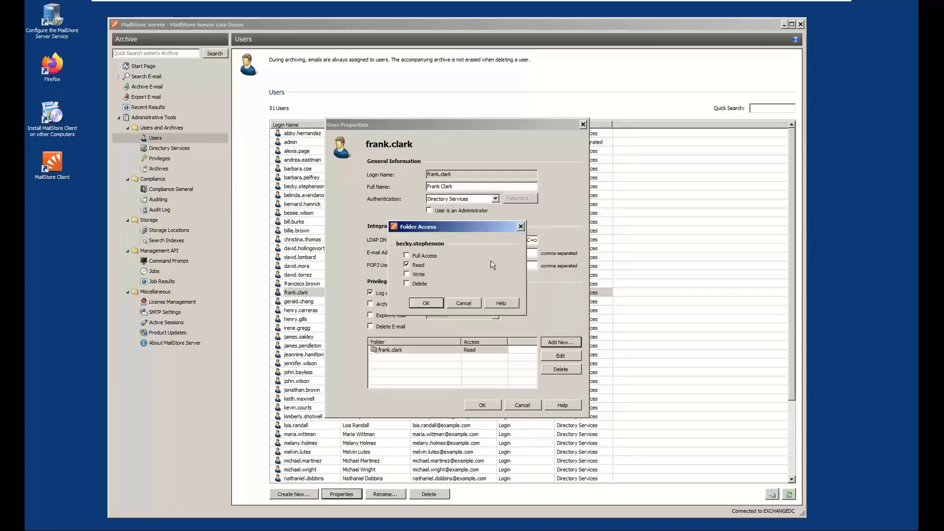
click(432, 305)
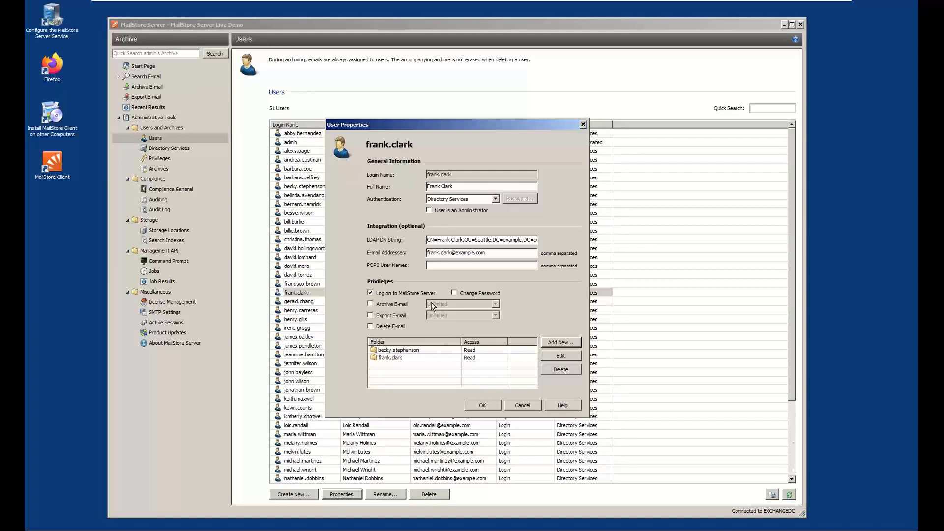
click(484, 405)
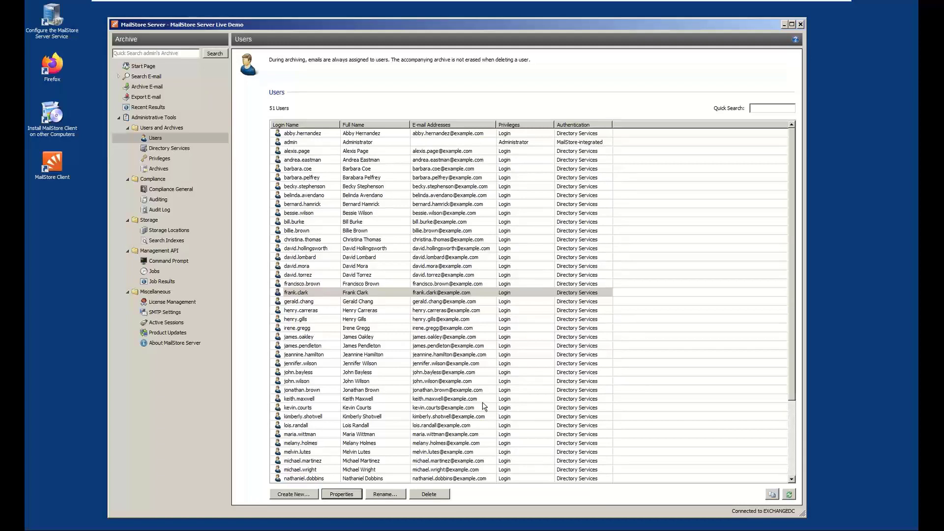
Open Archive E-mail and review the profile types available for e-mail servers, e-mail clients and e-mail files
click(156, 89)
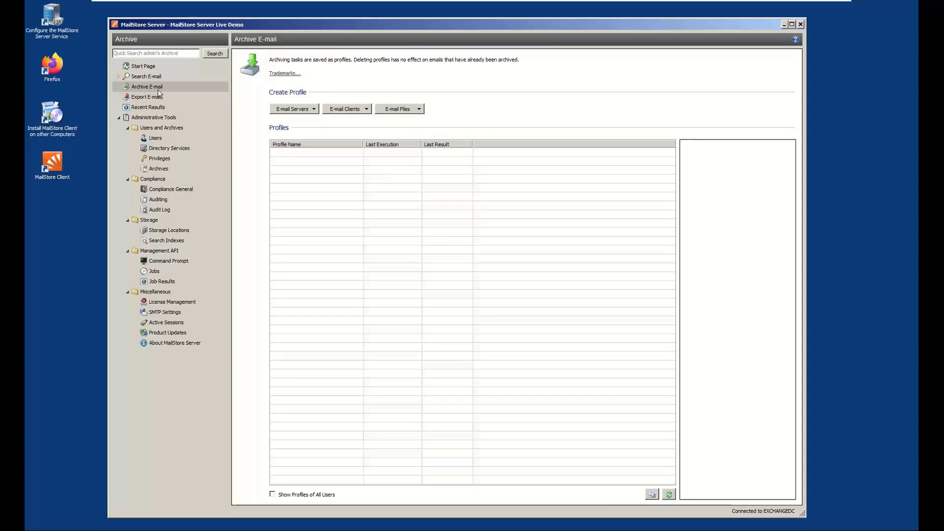
click(313, 109)
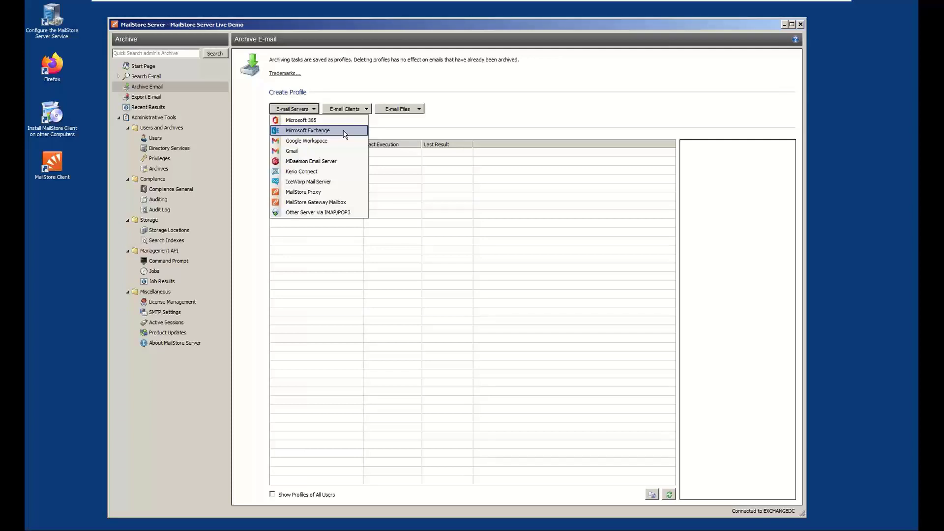
click(365, 111)
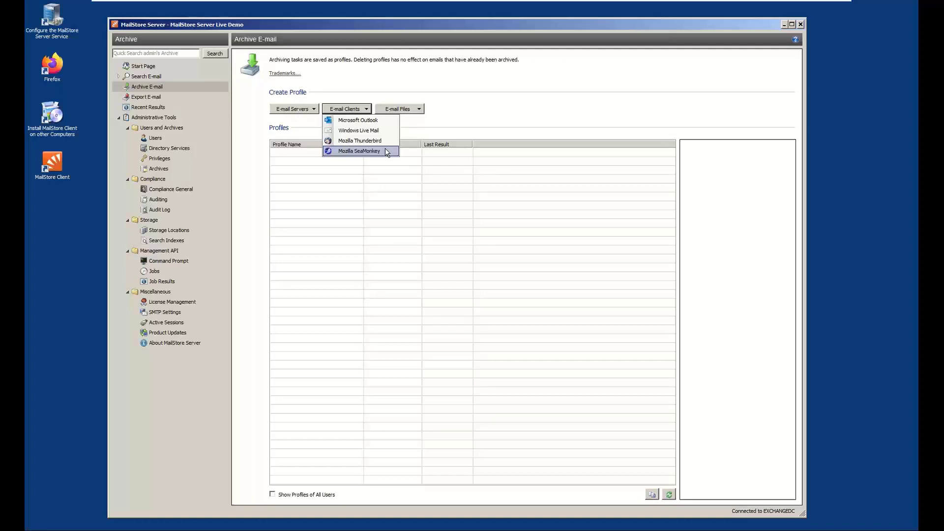
click(418, 110)
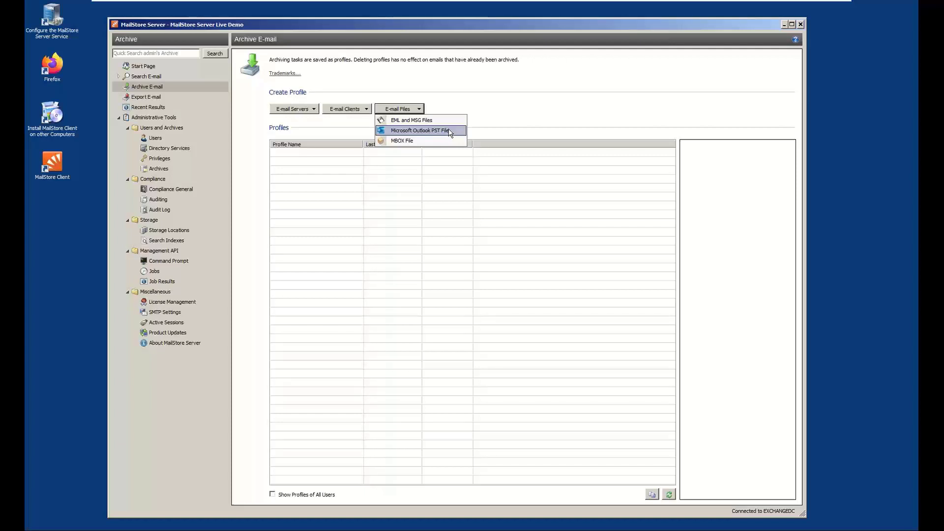
Start a new Microsoft Exchange archiving profile for Multiple Mailboxes
click(301, 111)
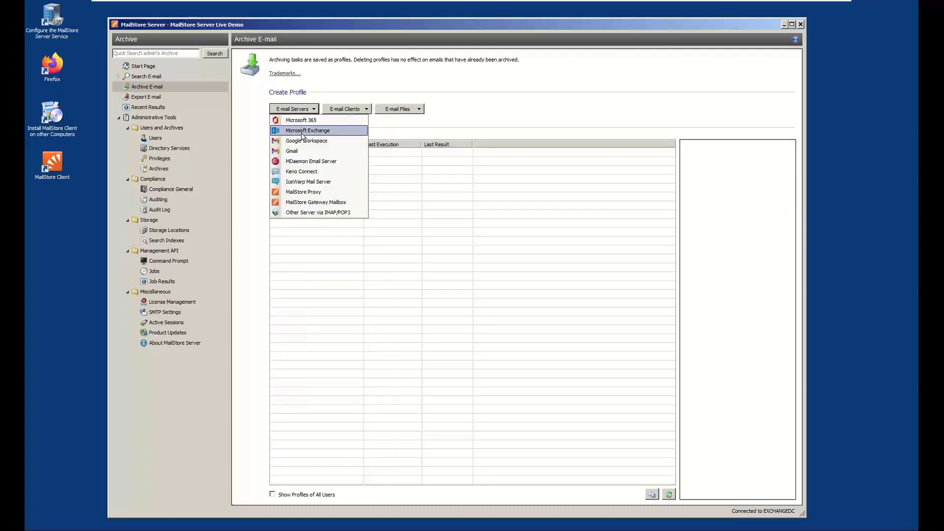
click(302, 131)
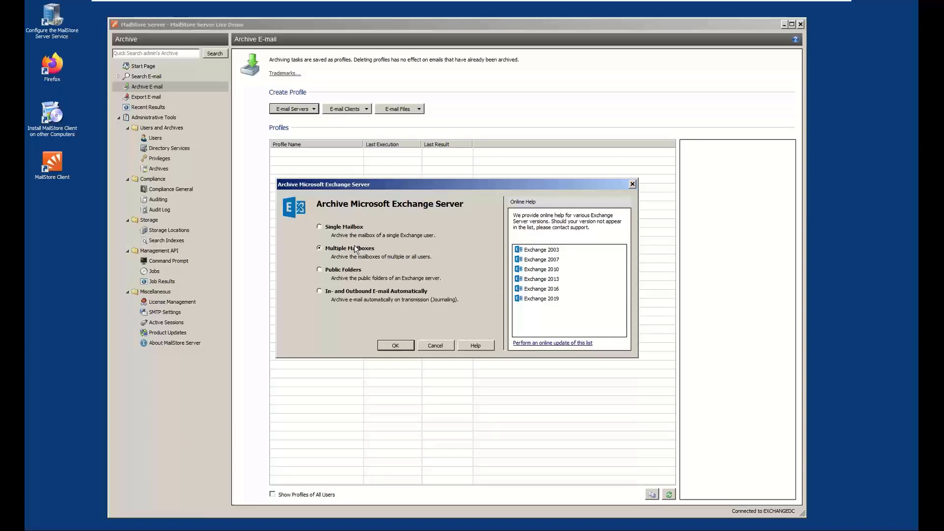
click(388, 344)
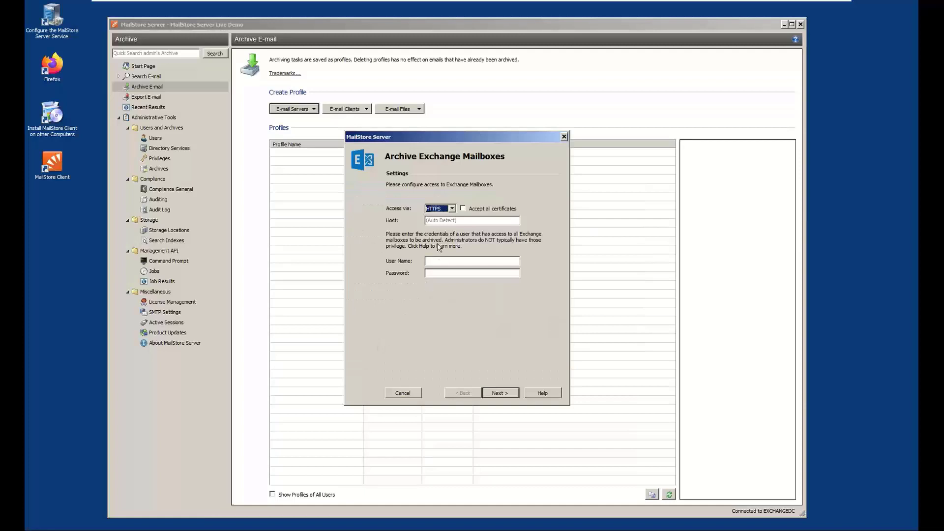
Configure mailbox access with host exchangedc.example.com, user name mailstoreserver and the account password, and continue to the advanced settings
click(442, 220)
text(exchangedc.example.com)
key(Tab)
text(mailstoreserver)
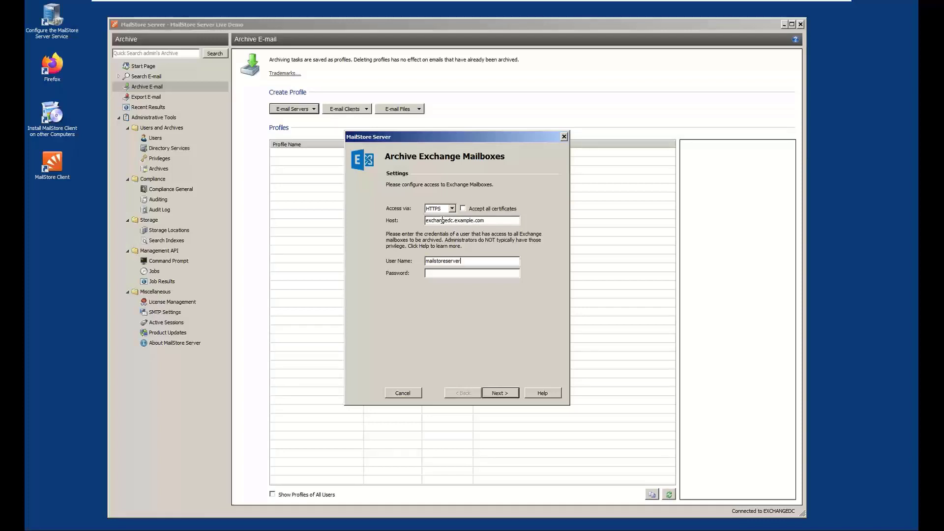
text(*********)
key(Return)
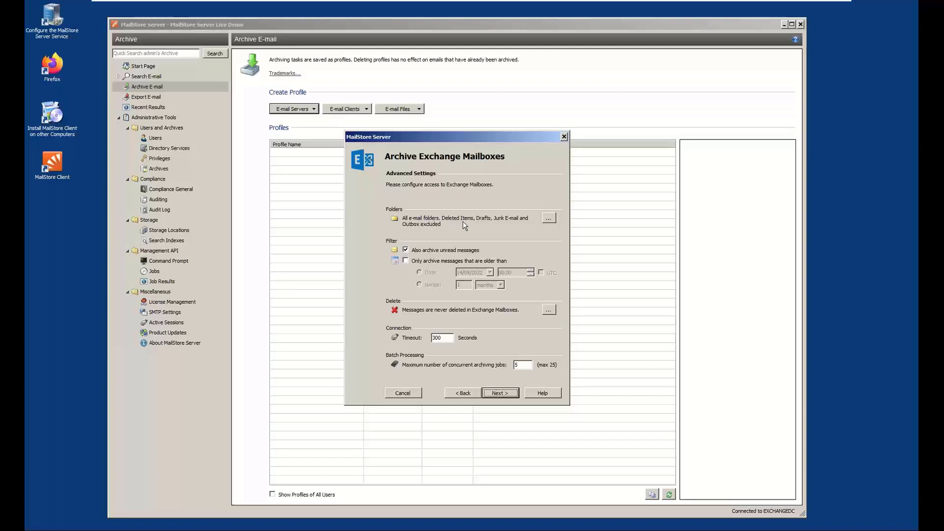
Check the folder selection, and try limiting archiving to messages older than 2 years before removing that filter
click(549, 219)
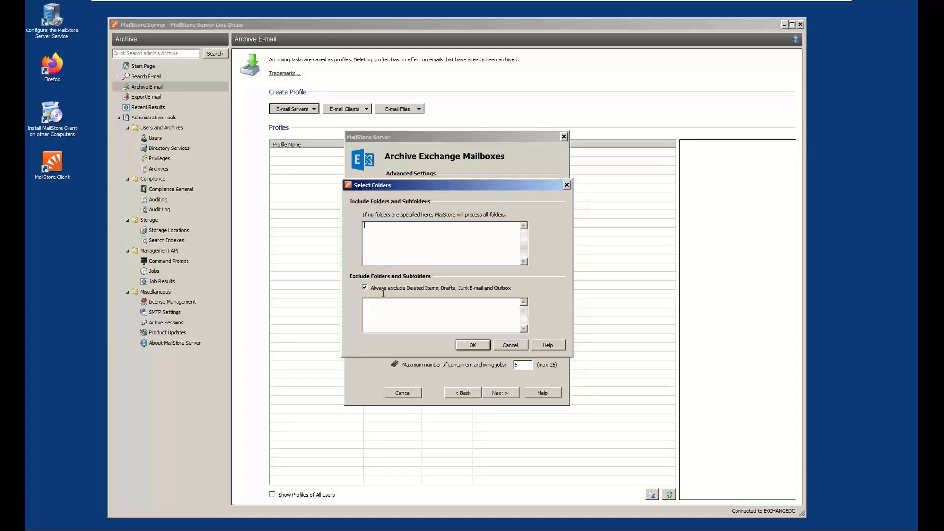
click(505, 346)
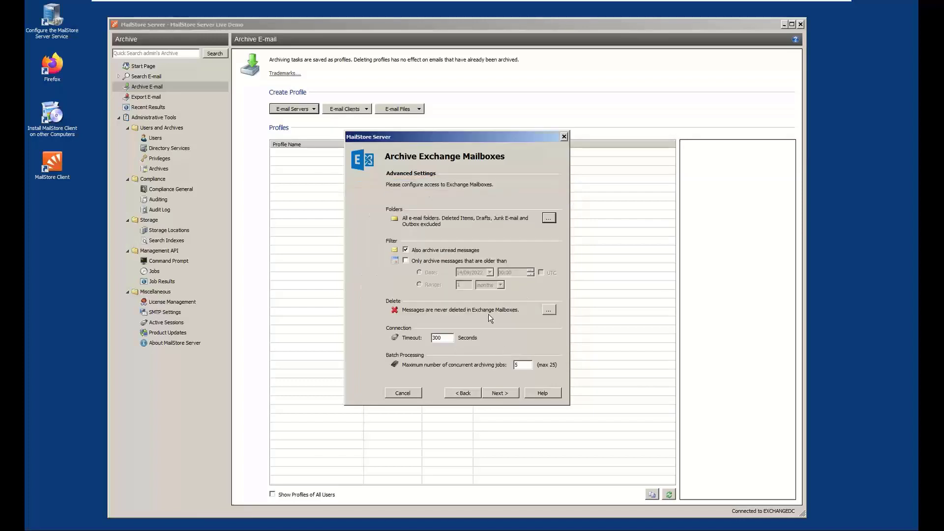
click(457, 254)
click(459, 262)
click(419, 285)
click(500, 286)
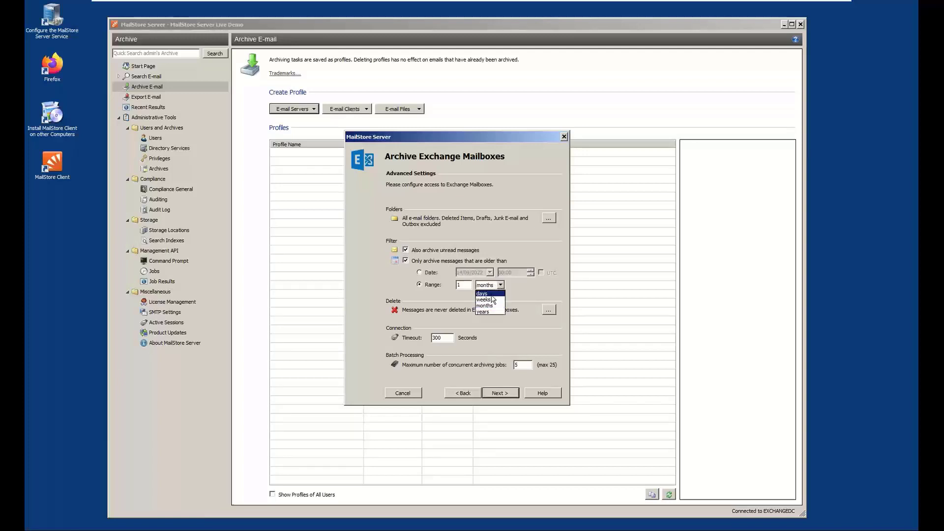
click(484, 312)
key(shift+Tab)
text(2)
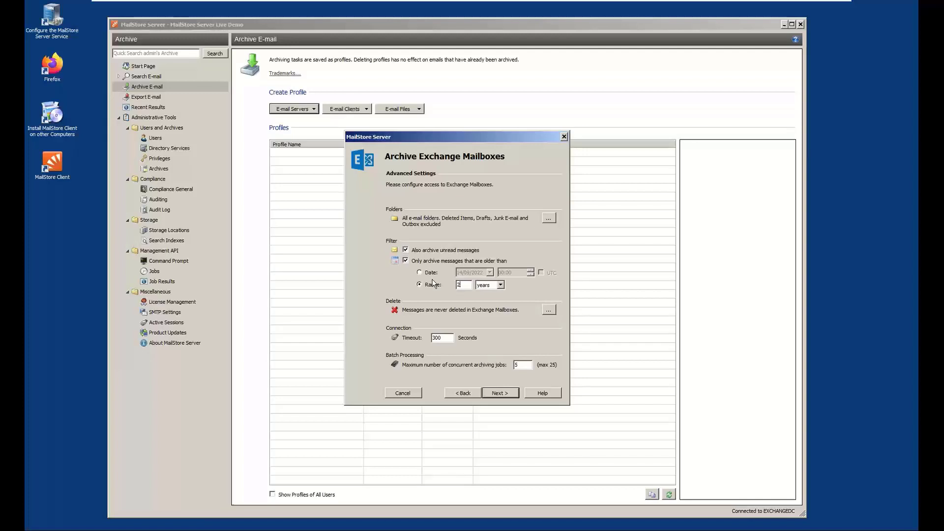
click(444, 261)
Try the option to delete Exchange messages by their age, and return the deletion rule to never
click(549, 311)
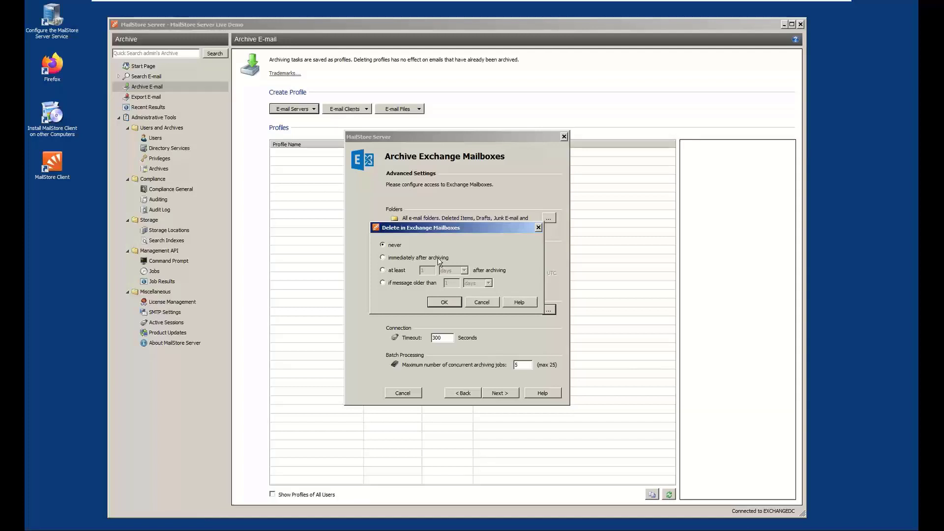
click(397, 285)
click(391, 246)
click(443, 302)
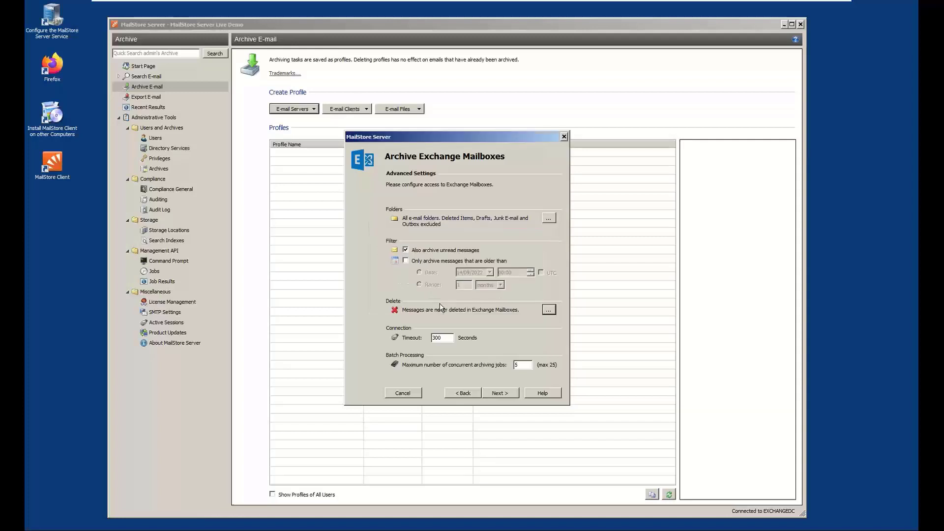
Try excluding the first two users, settle on all users with configured e-mail address, and enable Directory Services synchronization before archiving
click(503, 394)
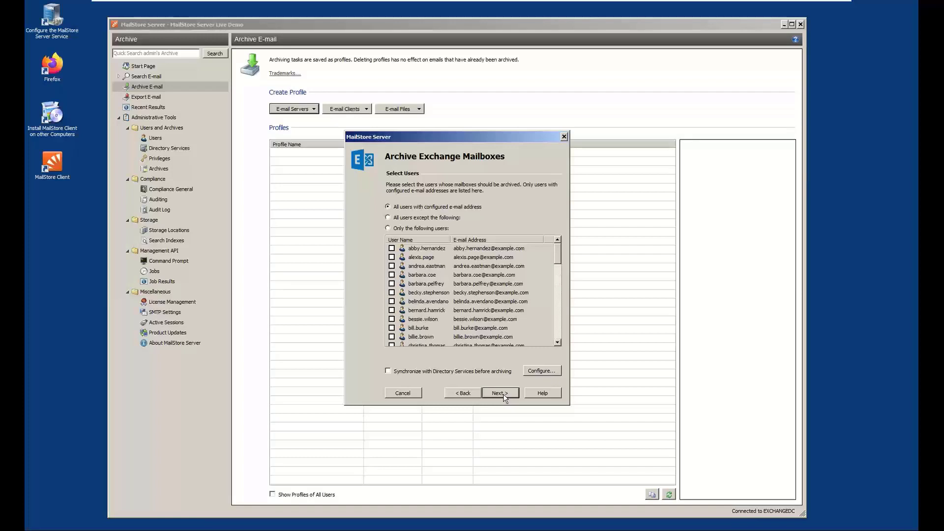
click(402, 219)
click(391, 248)
click(391, 258)
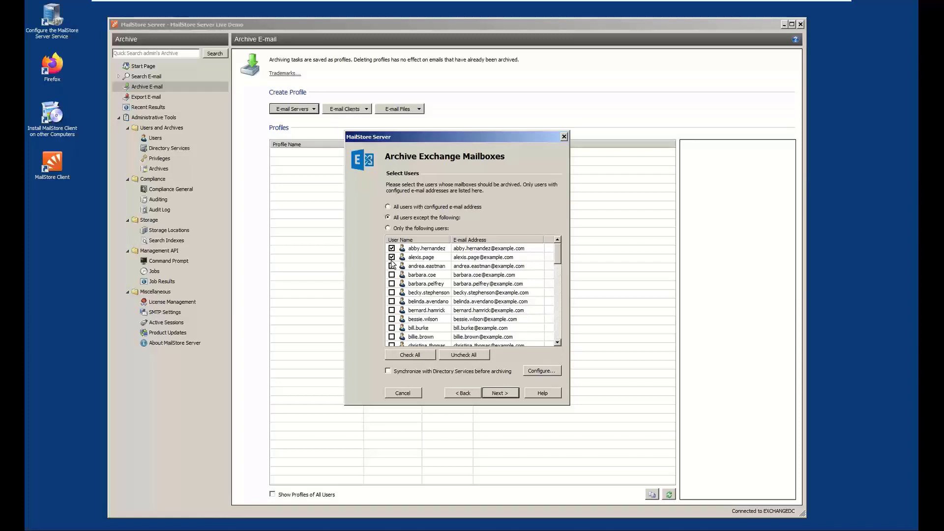
click(397, 229)
click(408, 207)
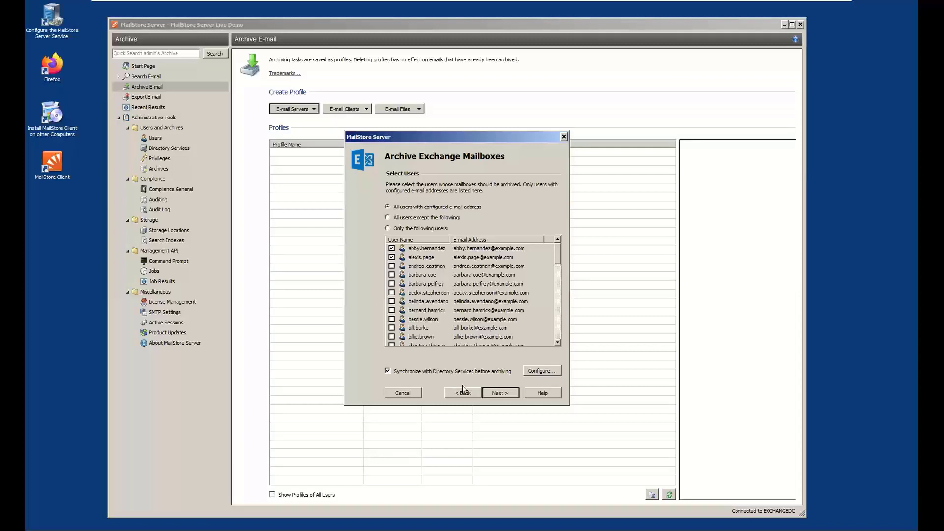
click(504, 392)
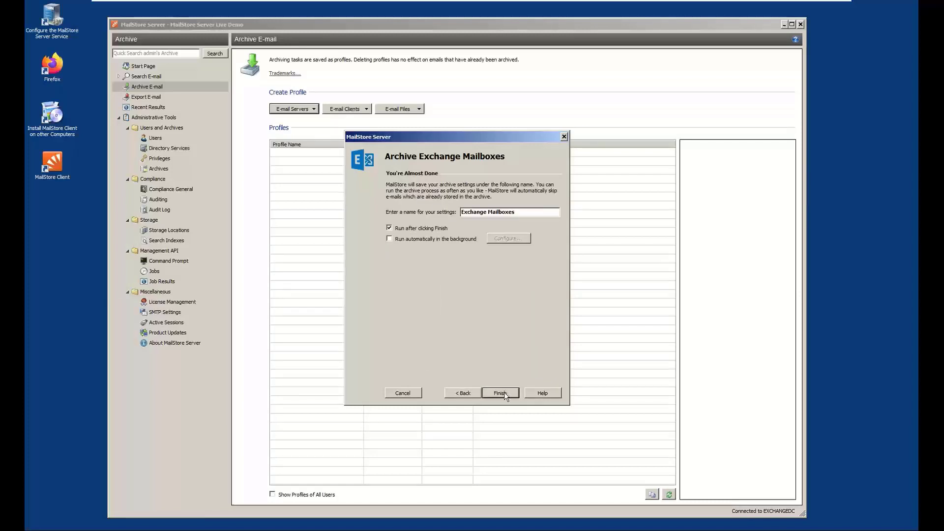
Finish the Exchange Mailboxes profile with immediate execution, cancel that run and start the profile again
click(504, 391)
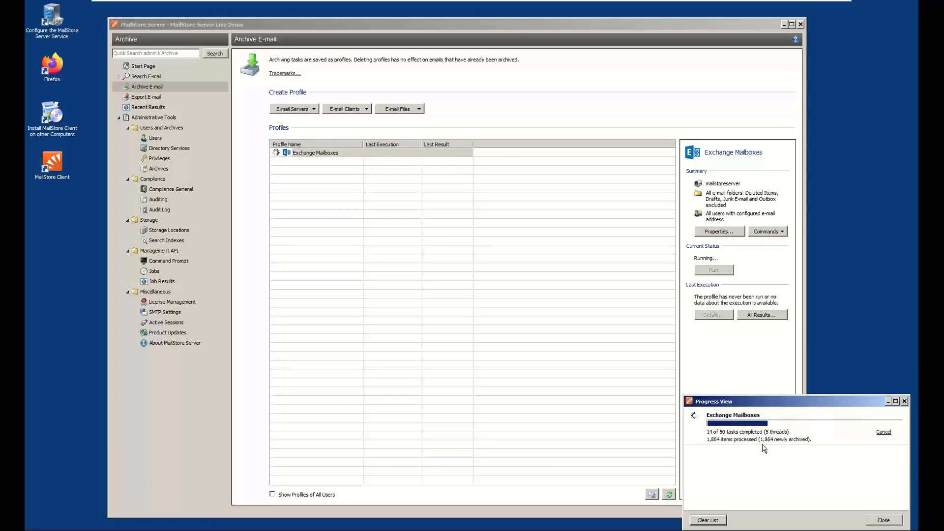
click(883, 433)
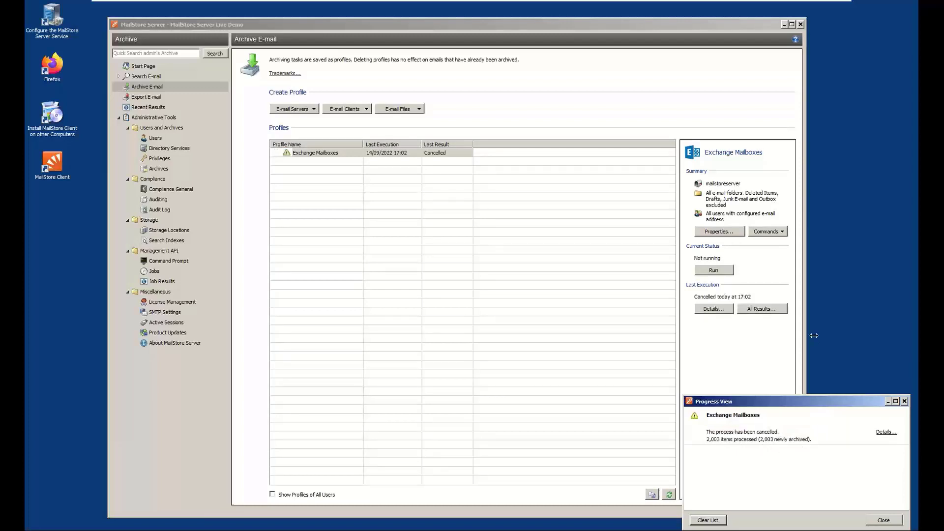
click(729, 272)
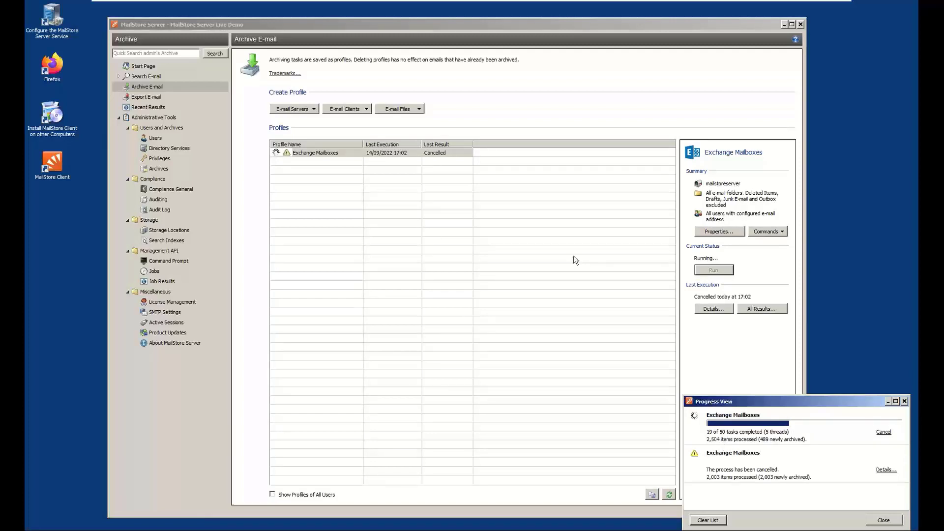
Start another Microsoft Exchange profile that archives In- and Outbound E-mail Automatically through journaling
click(314, 109)
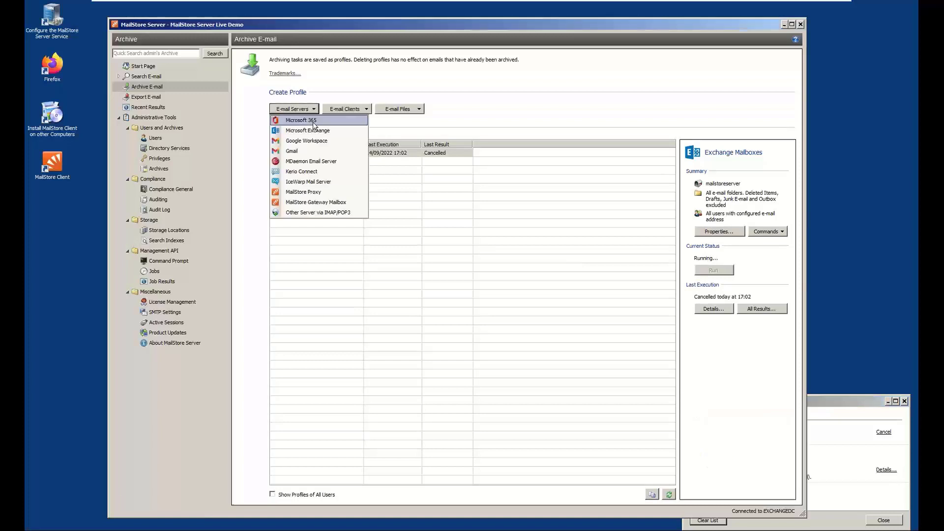
click(312, 129)
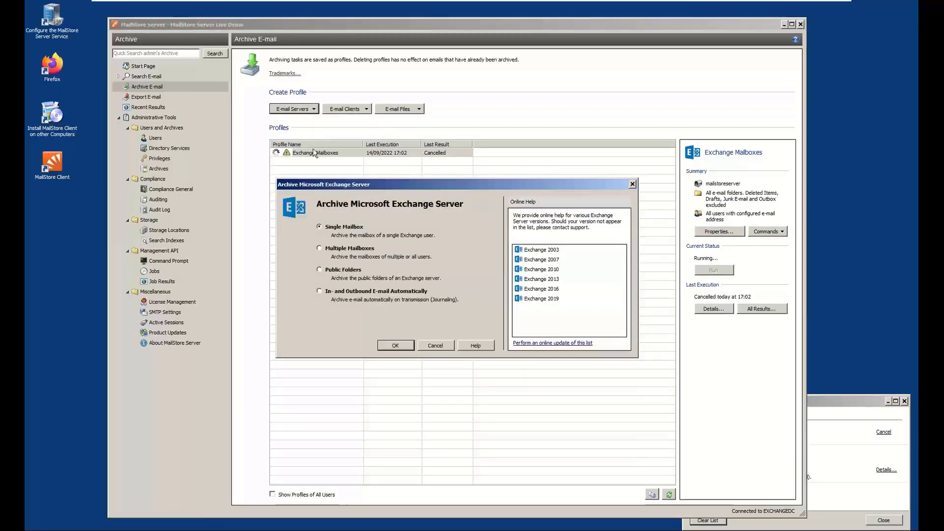
click(327, 274)
click(319, 292)
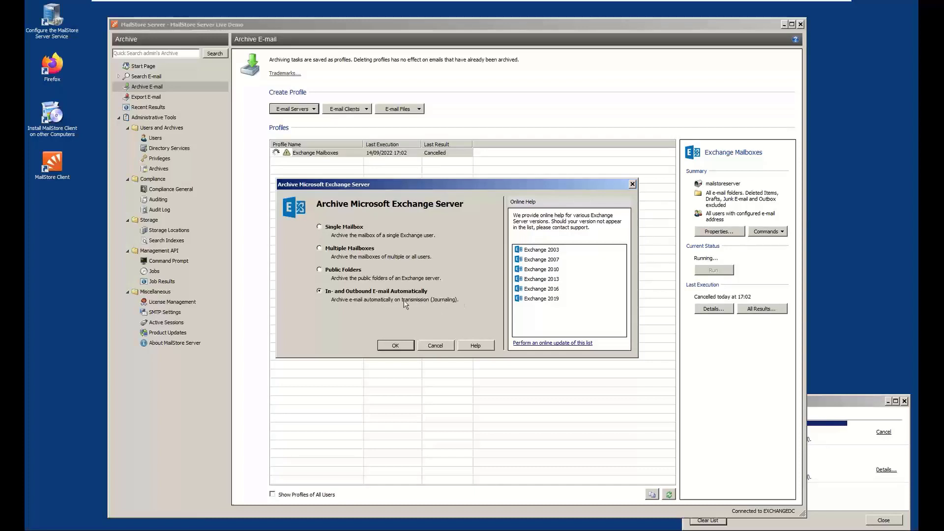
click(396, 345)
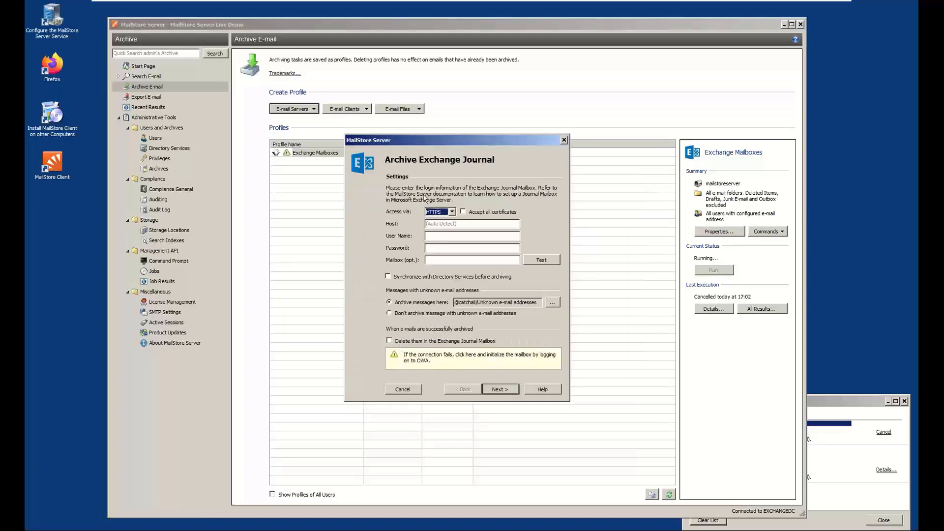
Enter exchangedc.example.com as the journal host, journal as the user name and the mailbox password, and test the connection
click(457, 223)
text(exchangedc.example.com)
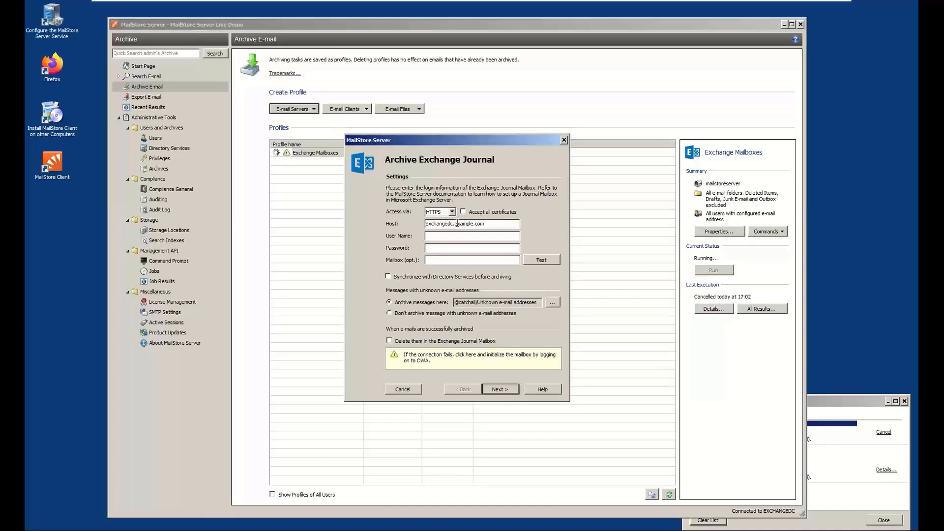
key(Tab)
text(journal)
text(•••••••••••)
click(533, 261)
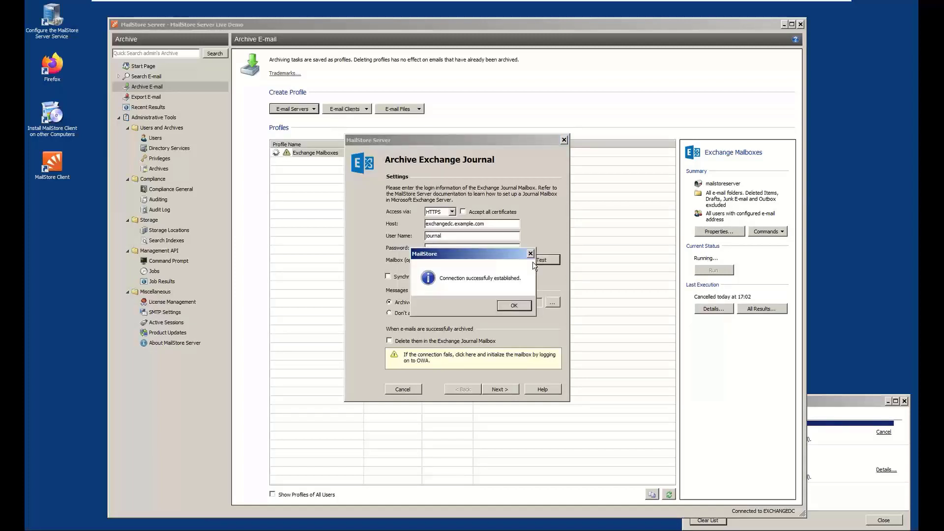
click(514, 305)
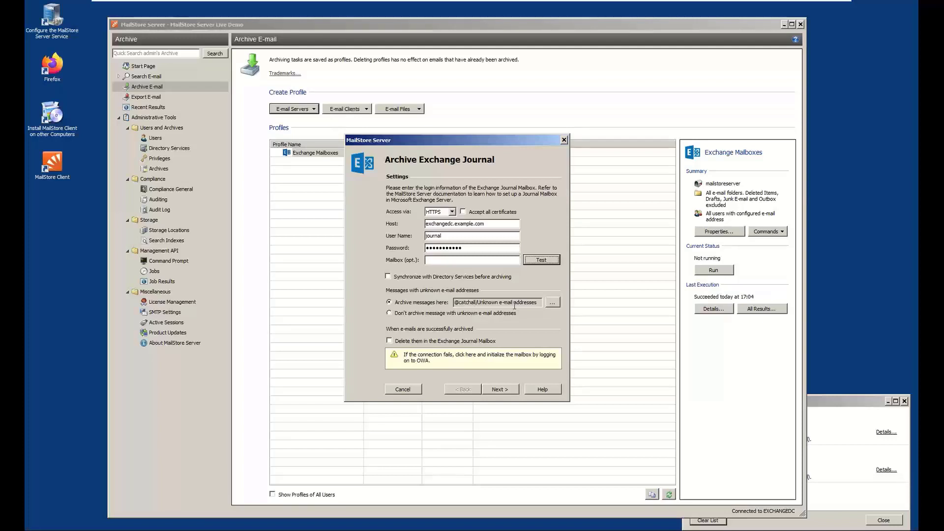
Enable Directory Services synchronization before archiving and deletion of archived e-mails in the Exchange Journal Mailbox, and accept the default advanced settings
click(432, 276)
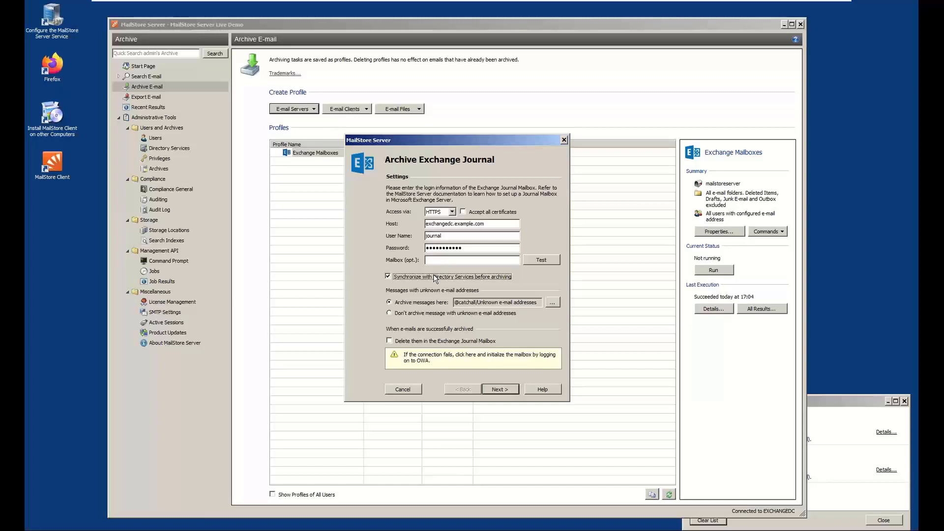
click(456, 303)
drag(519, 298, 541, 300)
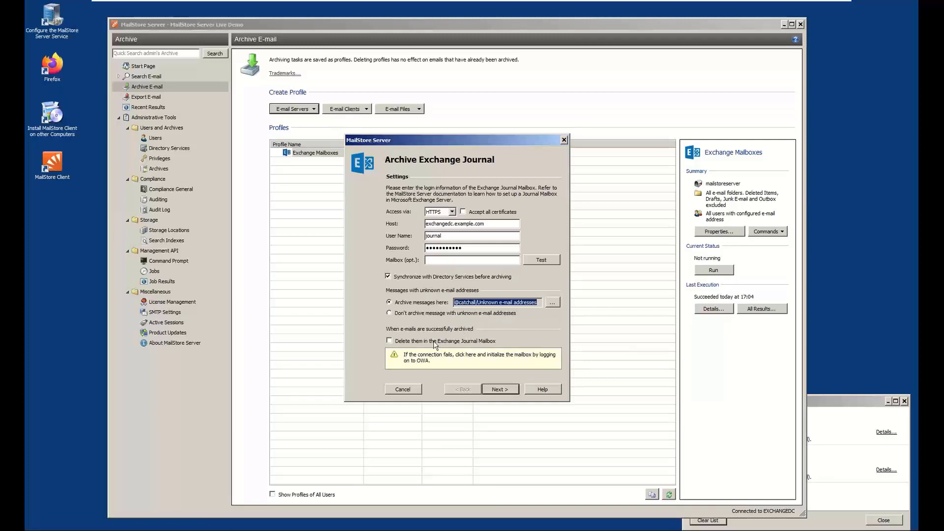
click(495, 341)
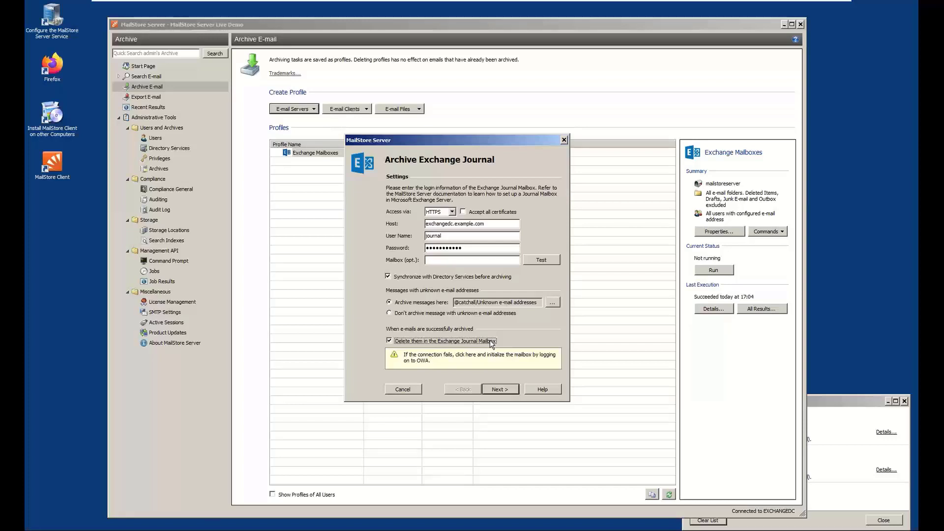
click(500, 389)
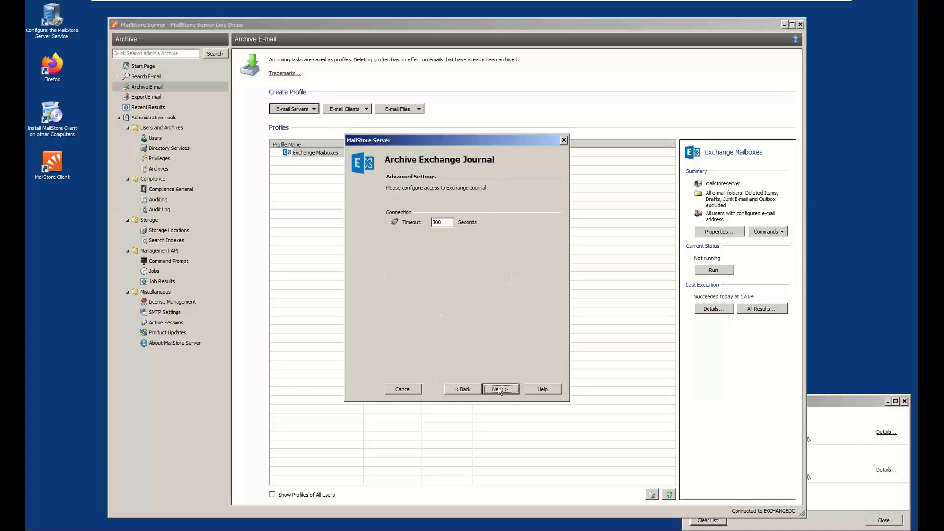
click(498, 388)
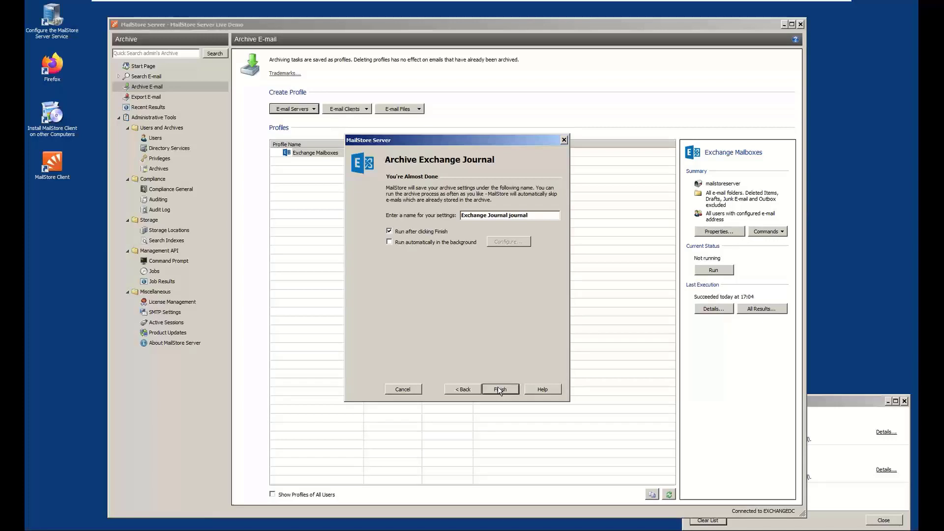
Set the journal profile to run automatically in the background with the default wait time and finish creating it
click(418, 242)
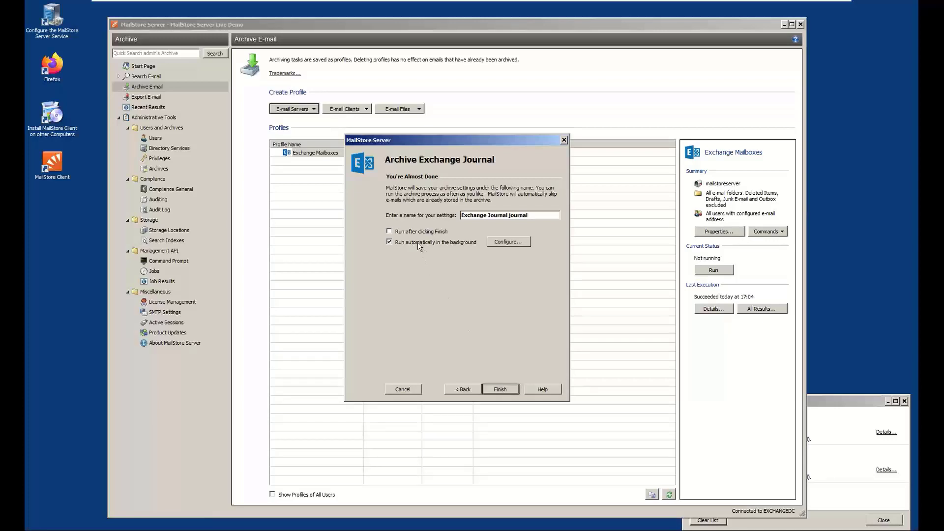
click(500, 242)
click(466, 271)
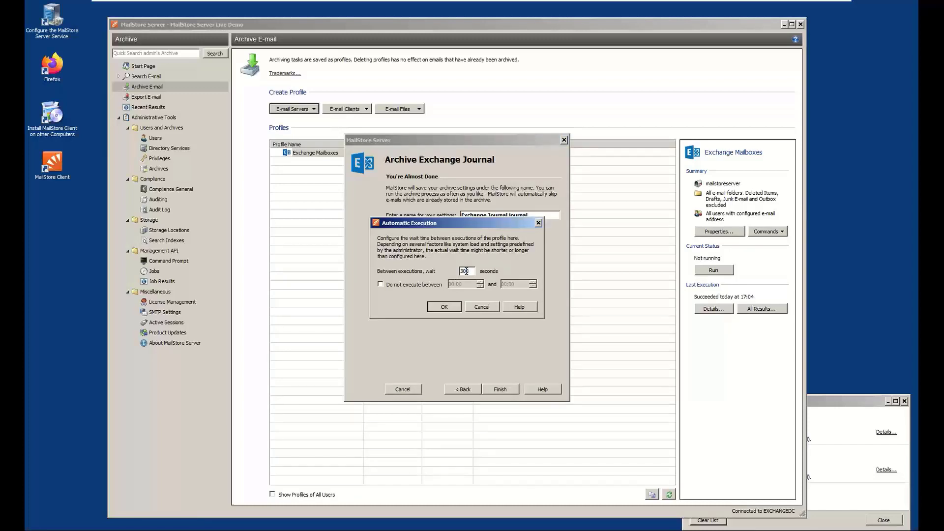
click(478, 308)
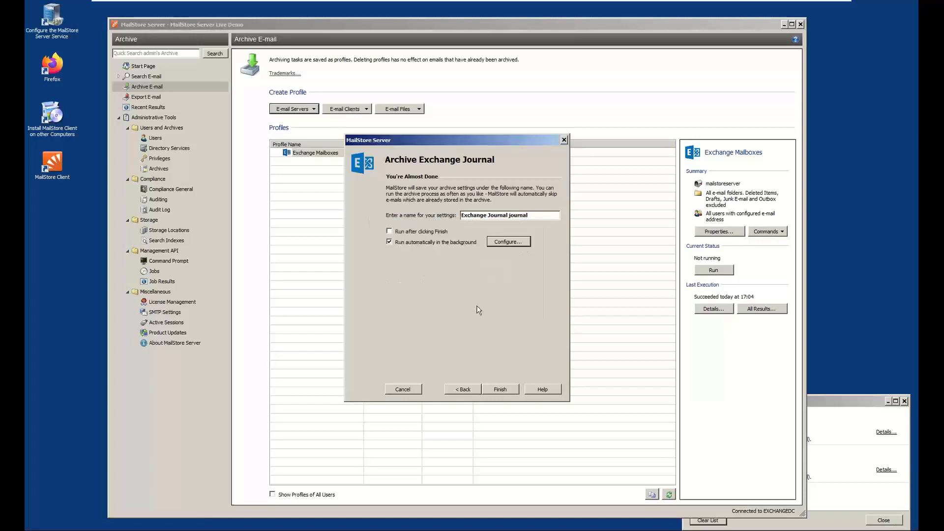
click(500, 389)
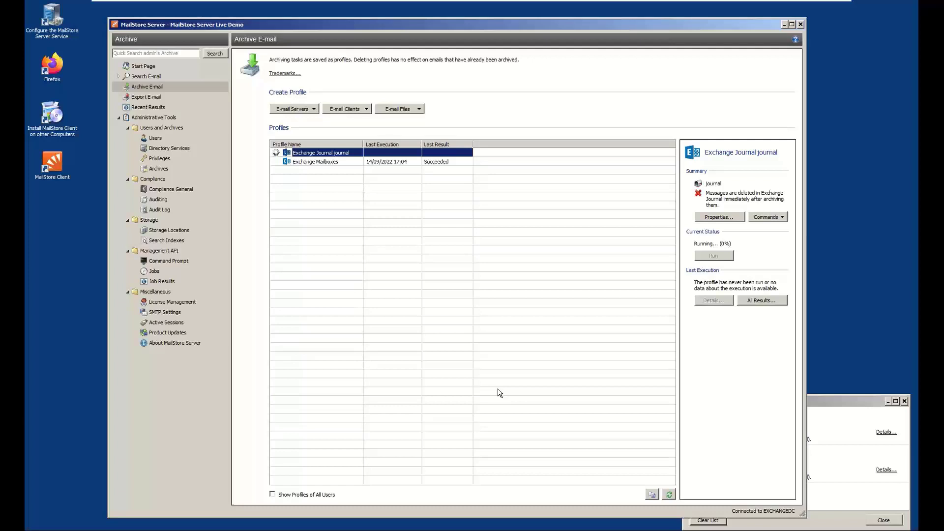
Look at the automatic execution settings of the Exchange Mailboxes profile and close them without changes
click(833, 402)
click(754, 366)
right_click(319, 165)
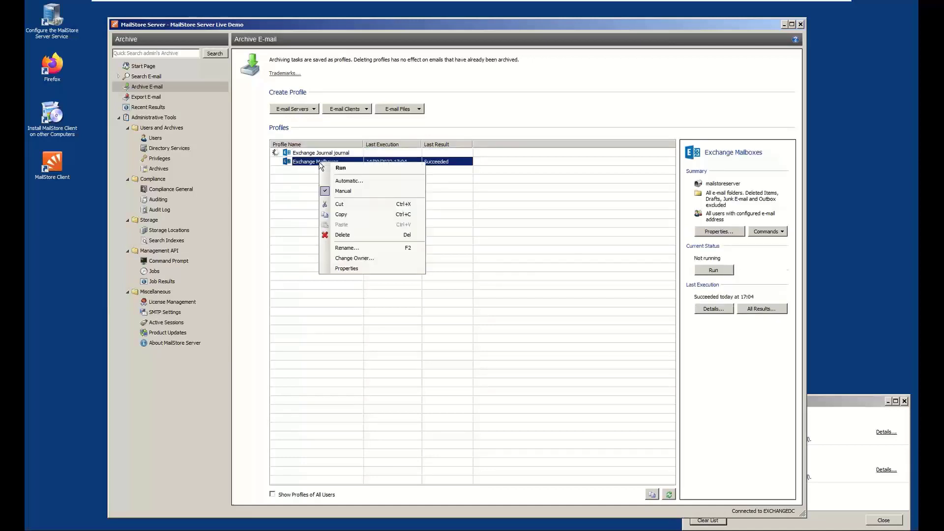
click(347, 181)
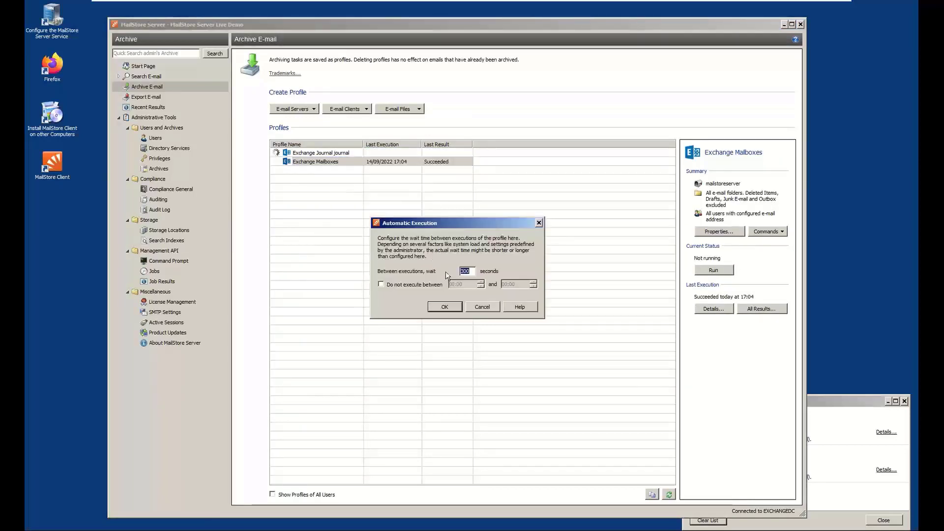
click(482, 307)
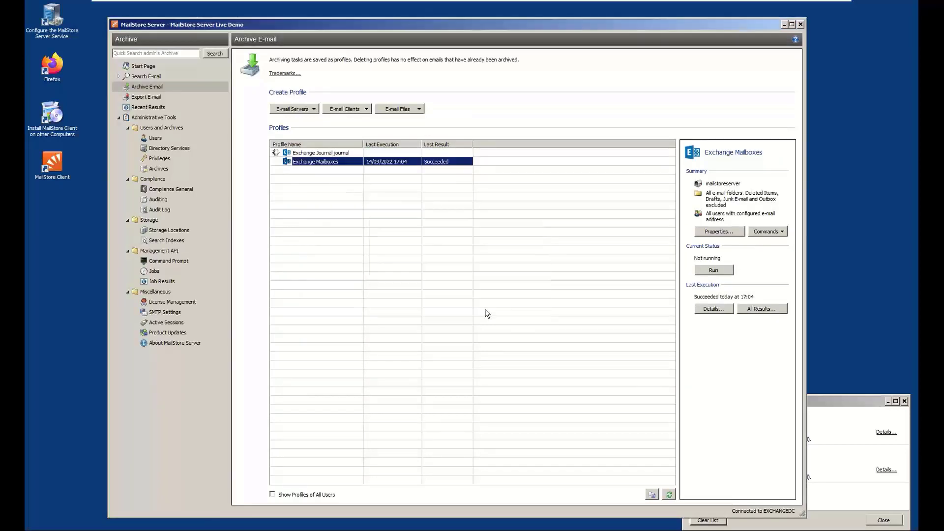
Review the details of the completed Exchange Mailboxes run, including the individual archiving results of two users
click(825, 401)
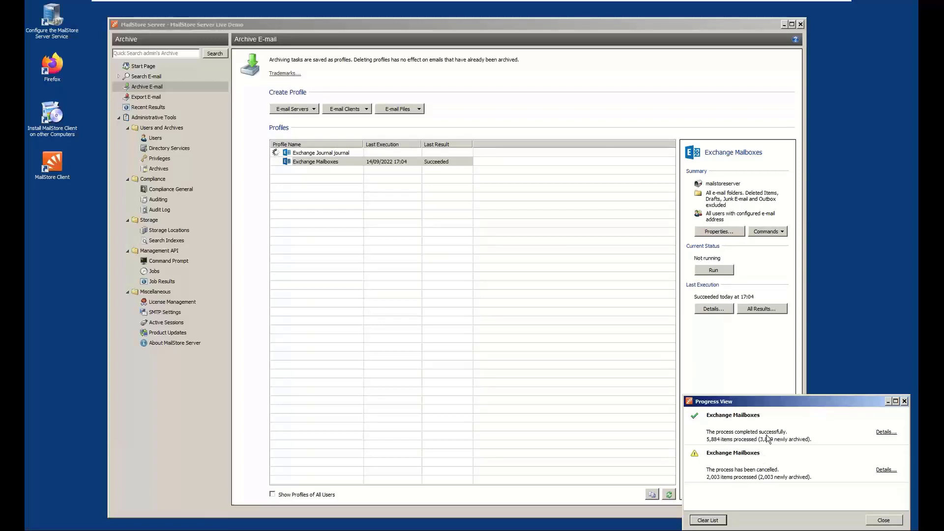
click(881, 433)
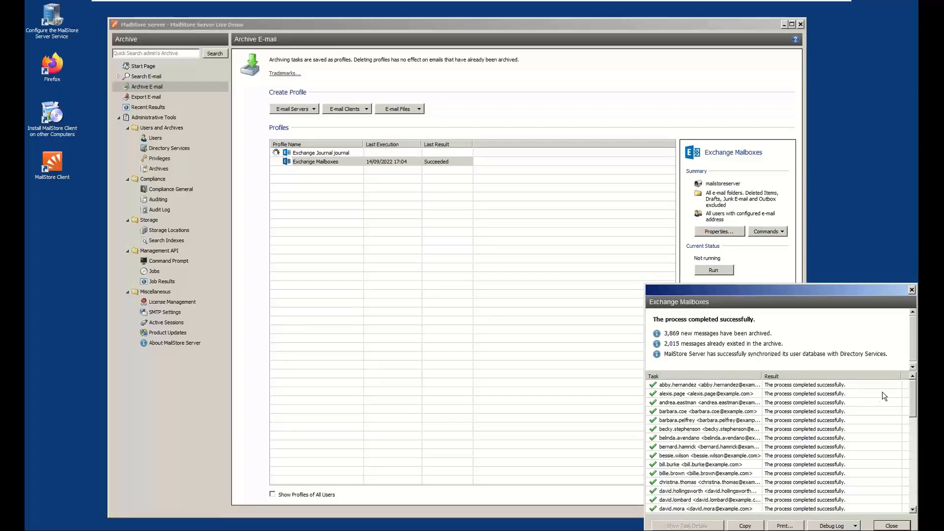
drag(912, 396, 915, 444)
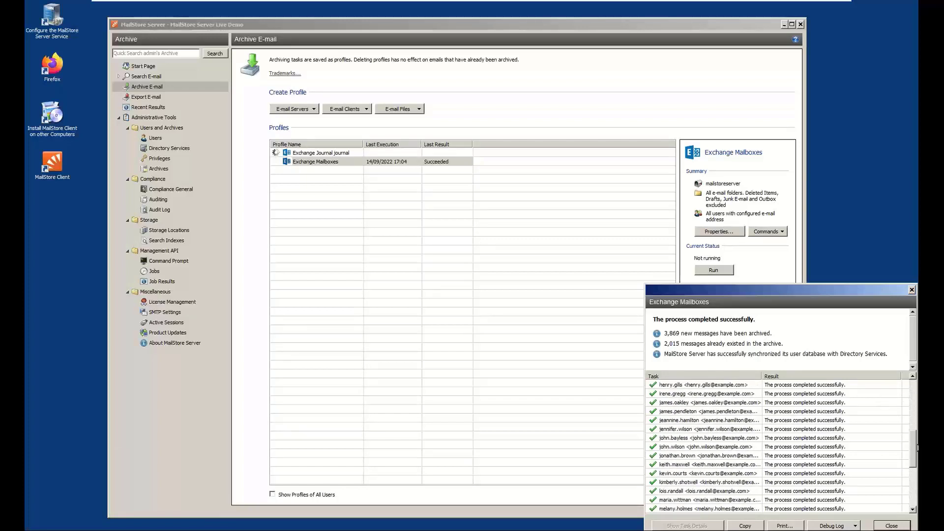
double_click(744, 447)
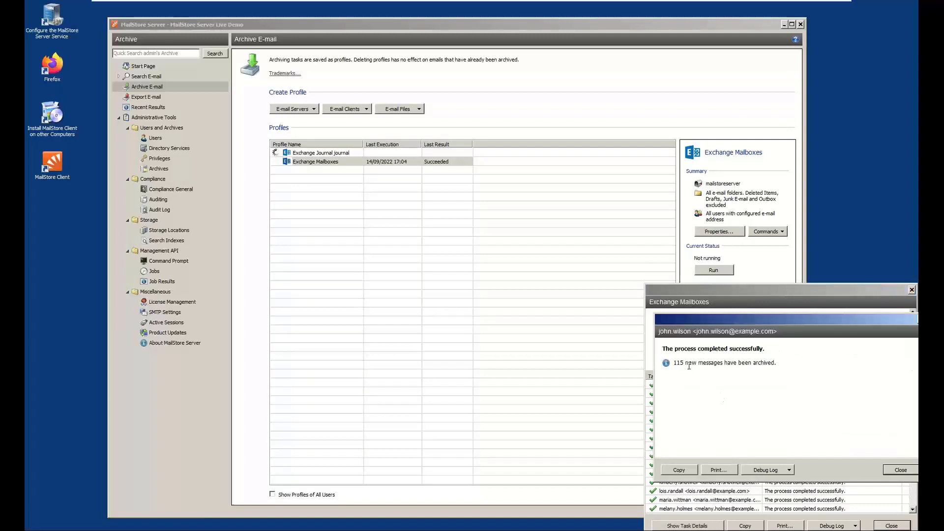
click(896, 472)
scroll(904, 448, up, 10)
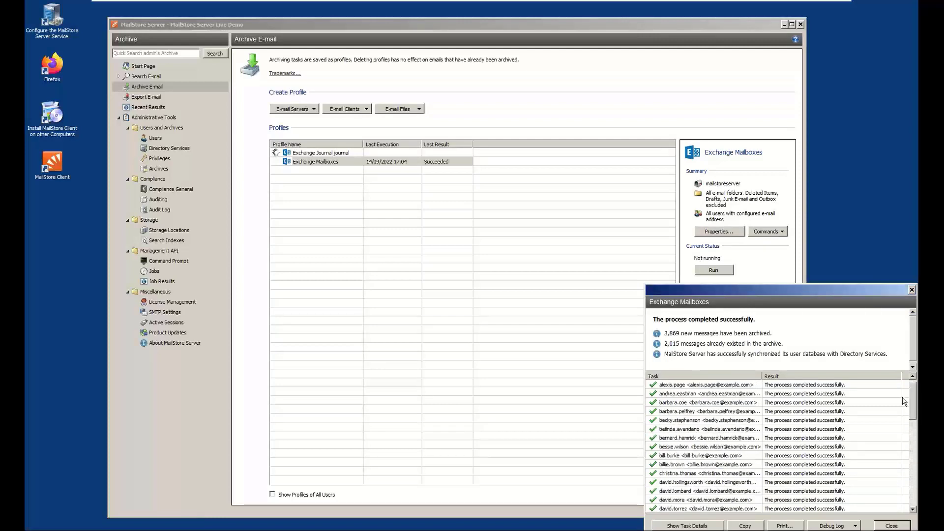
double_click(740, 394)
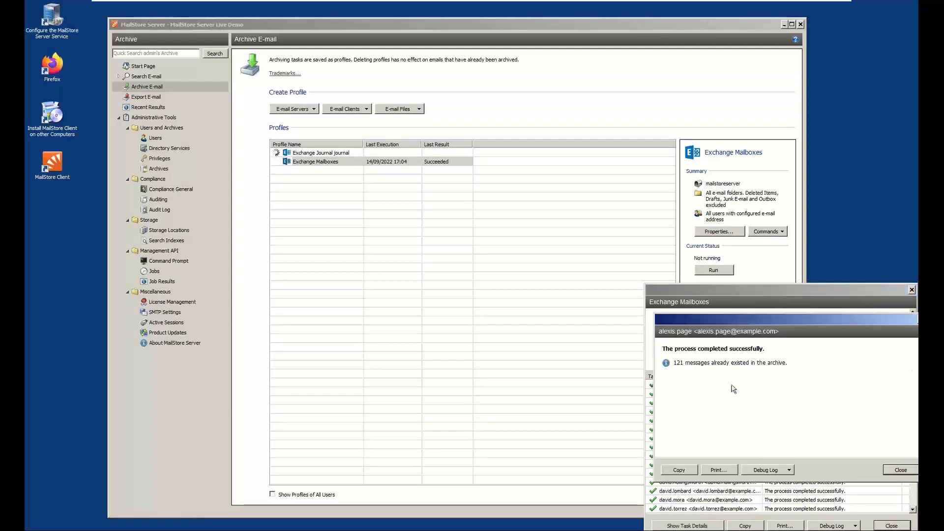
click(908, 471)
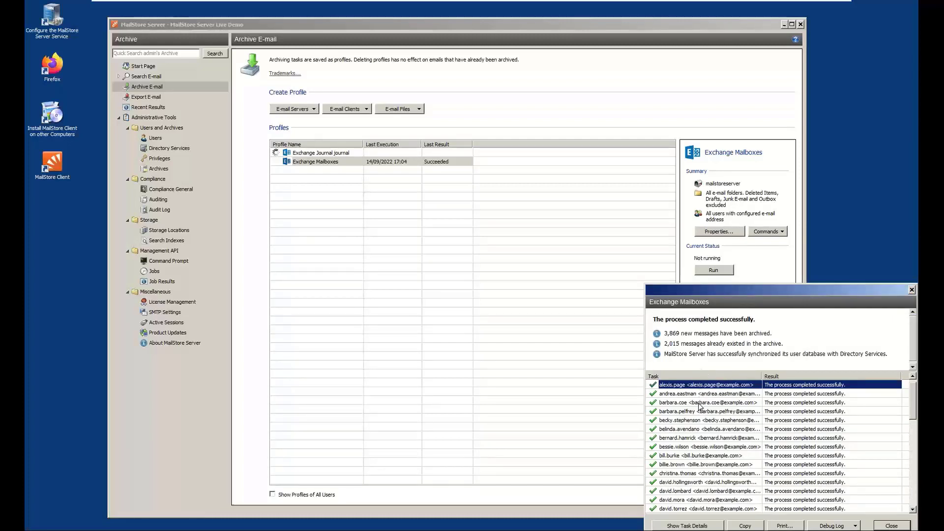
click(888, 526)
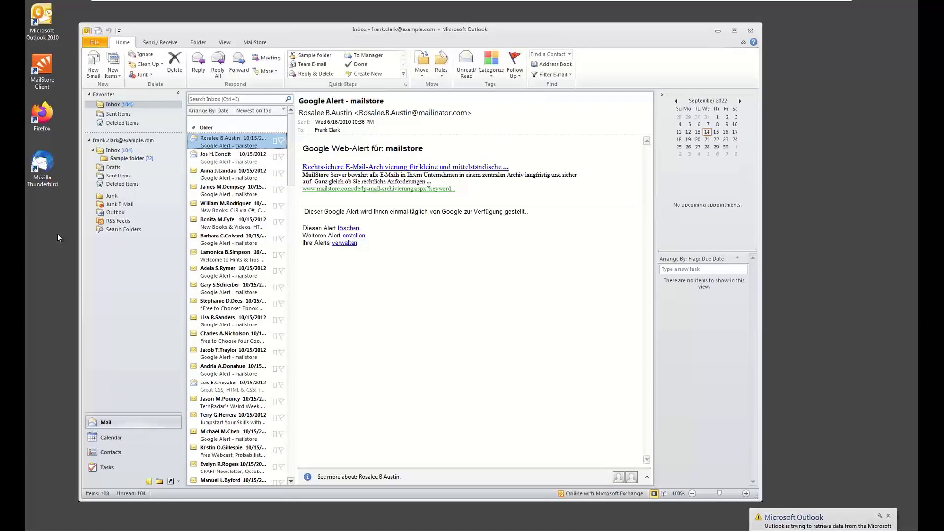
Open MailStore Client on the user's desktop, reposition its window and enlarge it
click(52, 61)
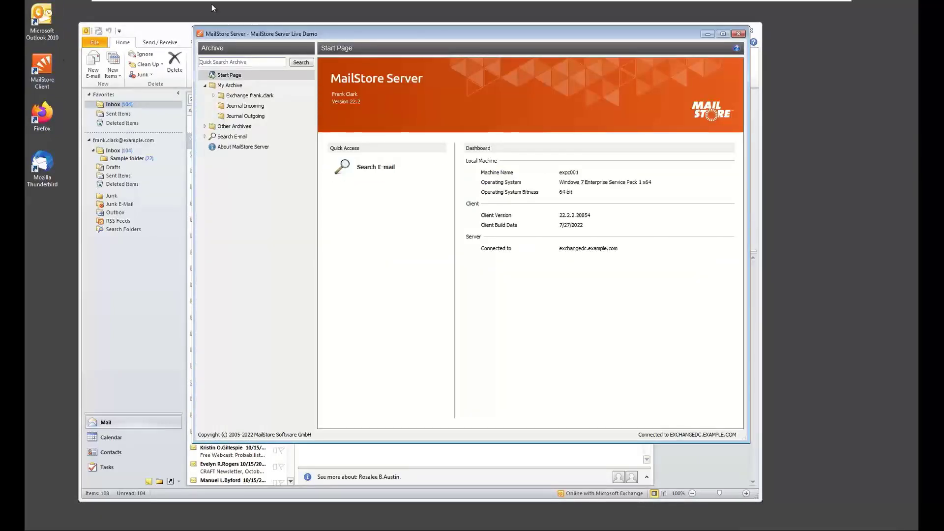
drag(319, 38, 198, 30)
drag(618, 428, 770, 503)
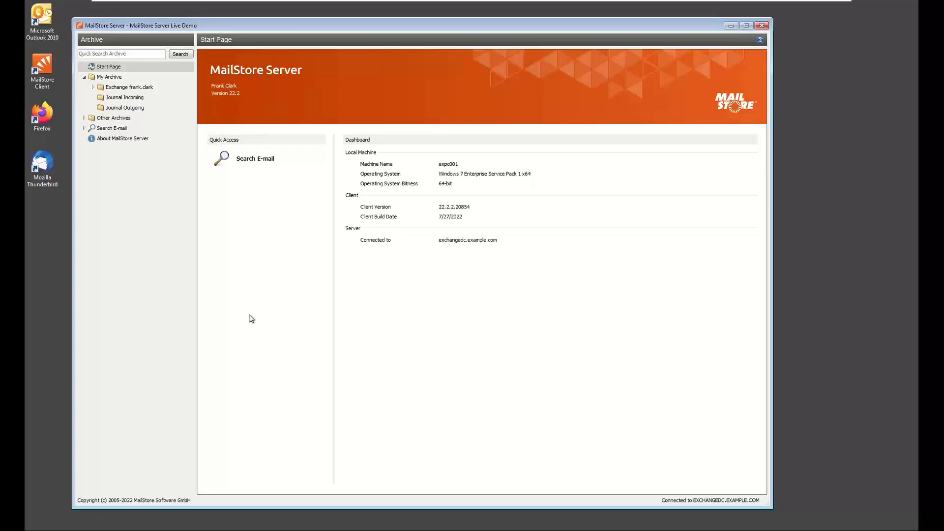
Expand the user's Exchange archive down to the Inbox subfolder and browse the archived Inbox messages
click(93, 87)
click(105, 97)
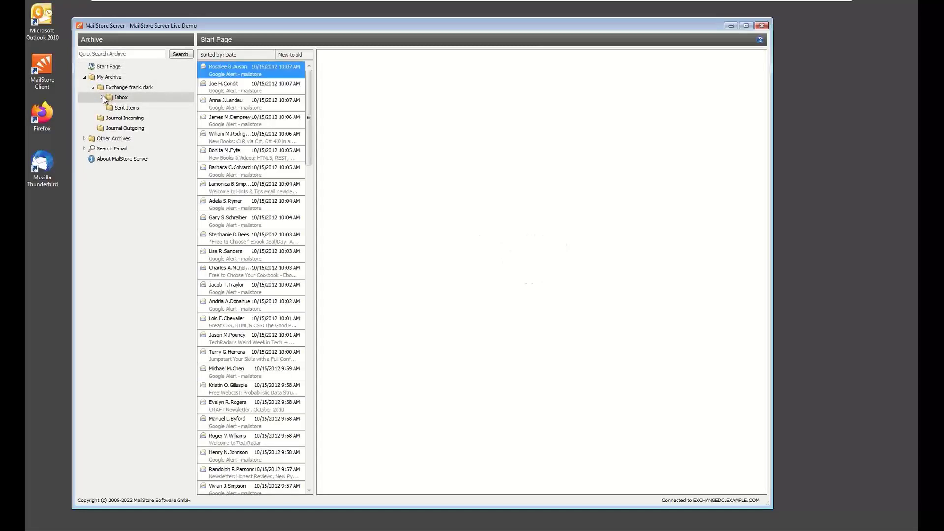
click(103, 97)
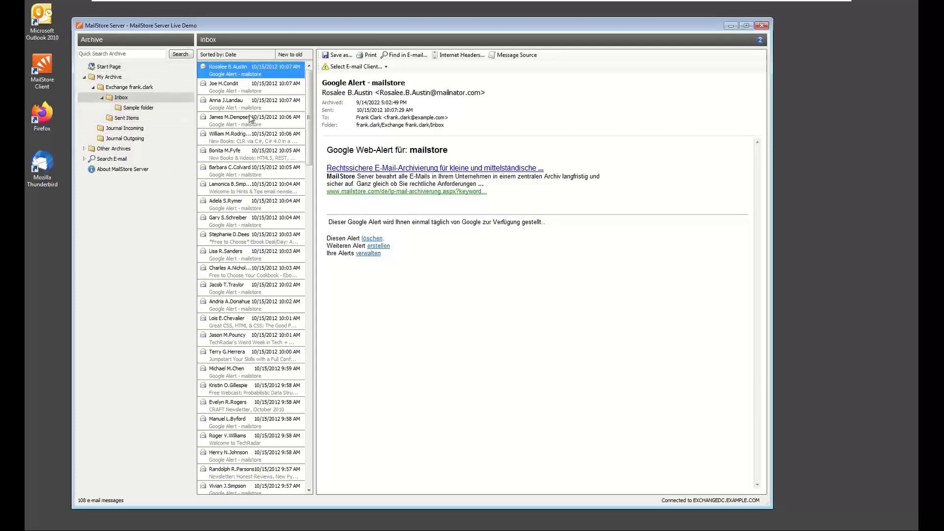
click(308, 189)
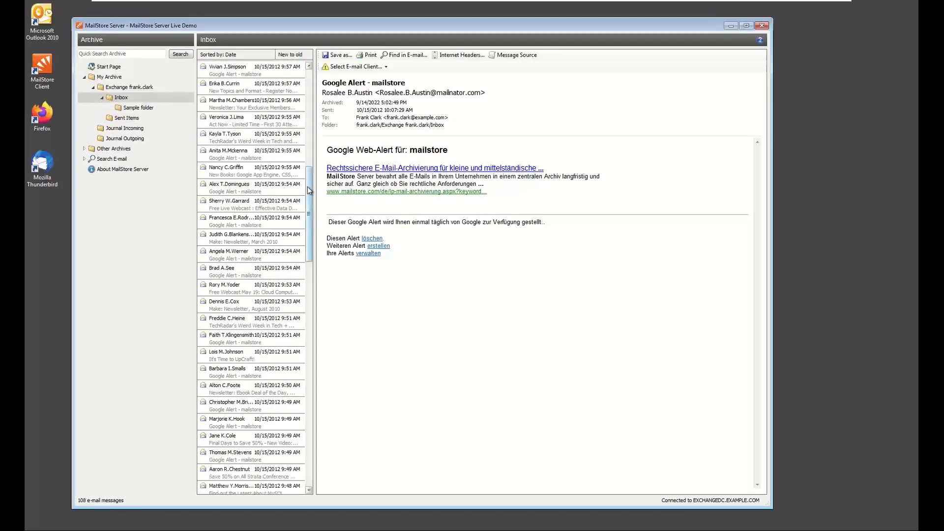
Preview several archived Inbox messages and select Microsoft Outlook as the e-mail client for opening and restoring them
click(239, 193)
click(249, 269)
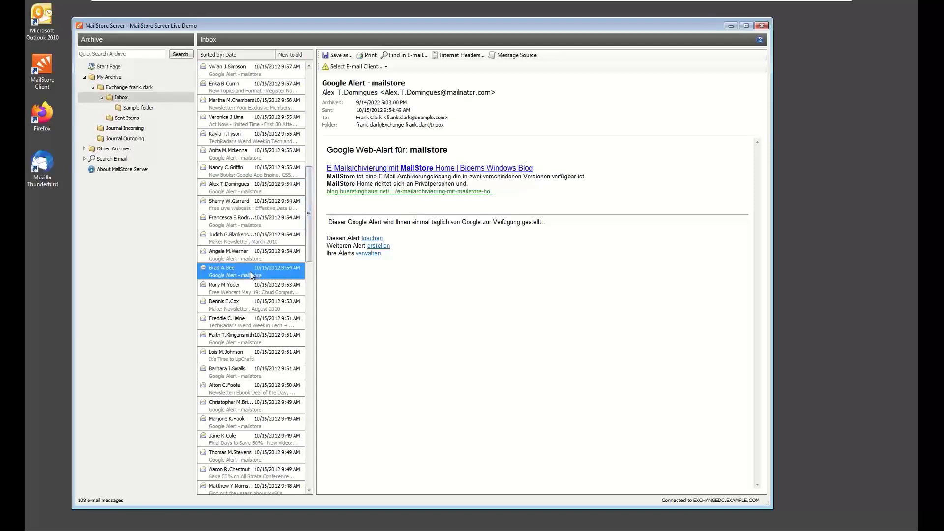
scroll(250, 269, down, 6)
click(249, 268)
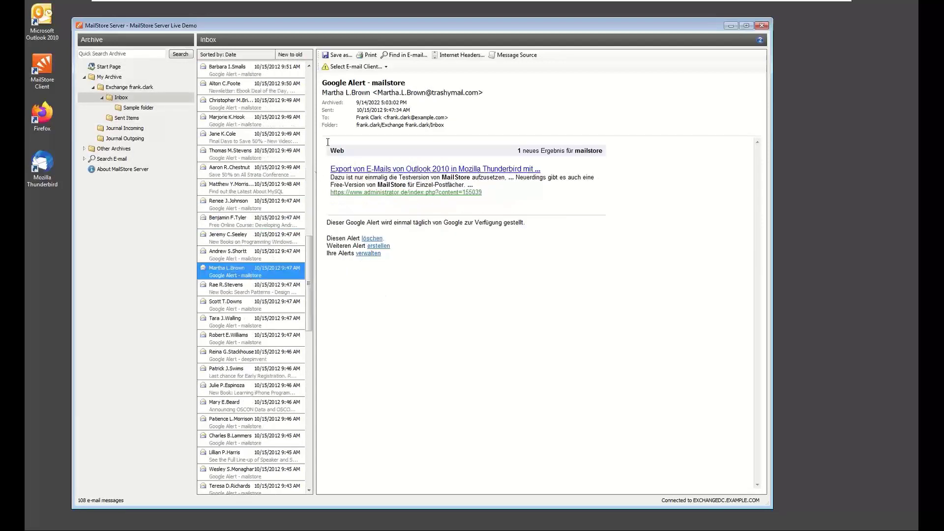
click(361, 66)
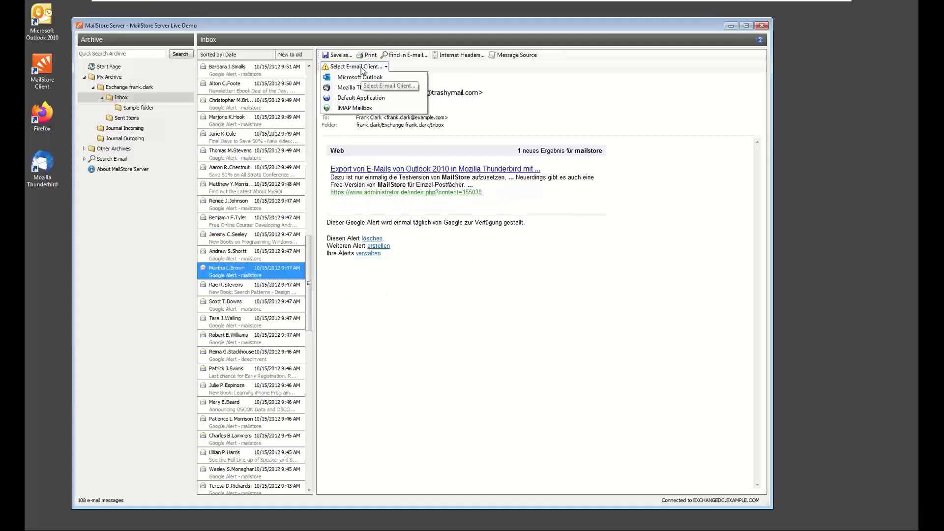
click(400, 79)
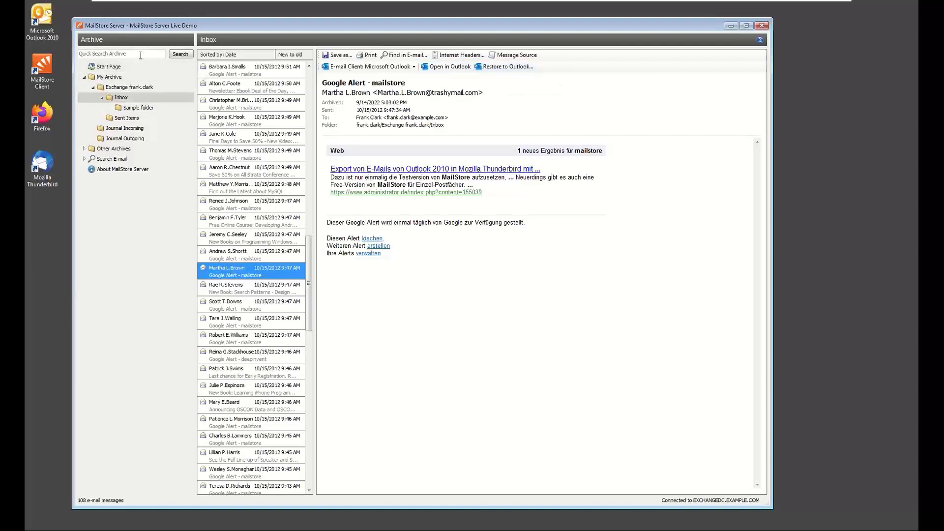
Set up an e-mail search for "mailstore" restricted to the Subject
click(112, 158)
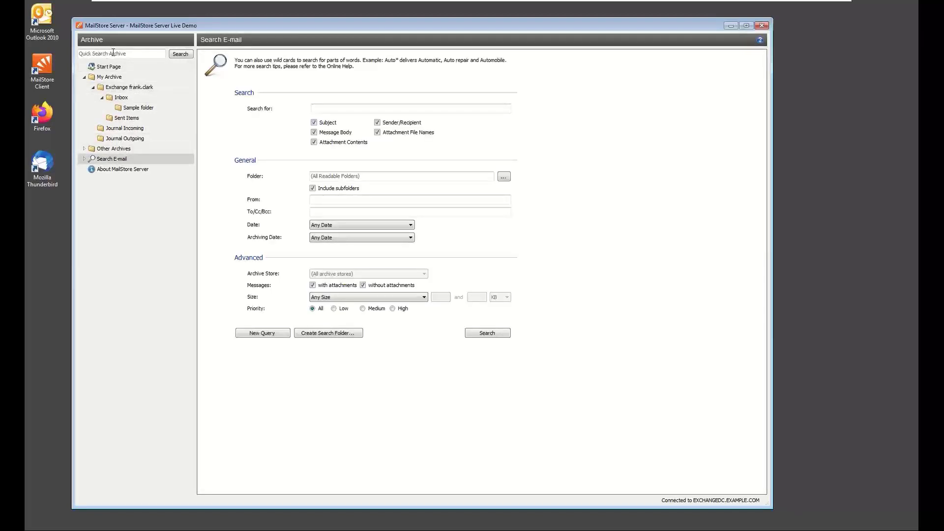
click(333, 108)
text(mailstore)
click(345, 141)
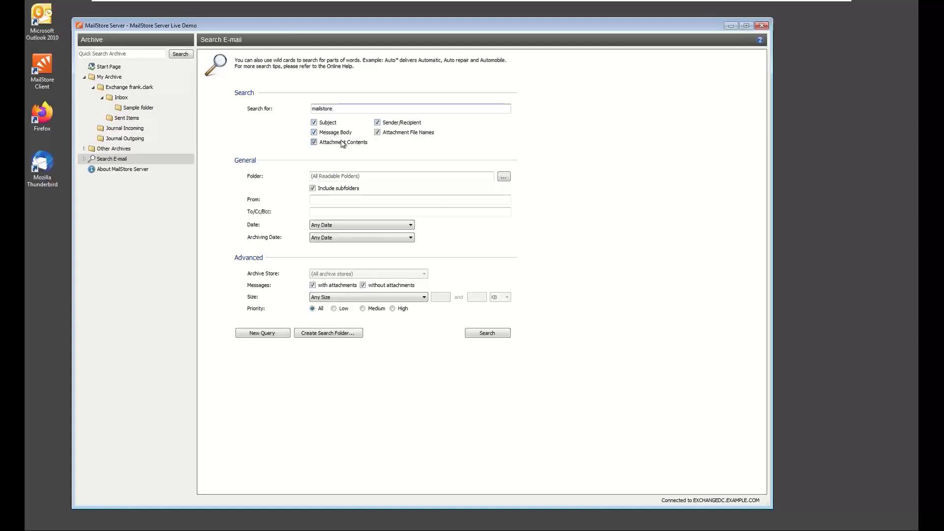
click(341, 133)
click(389, 127)
click(385, 132)
Browse the user's archive in the folder selection, set the search scope to All Readable Folders and run the search
click(503, 177)
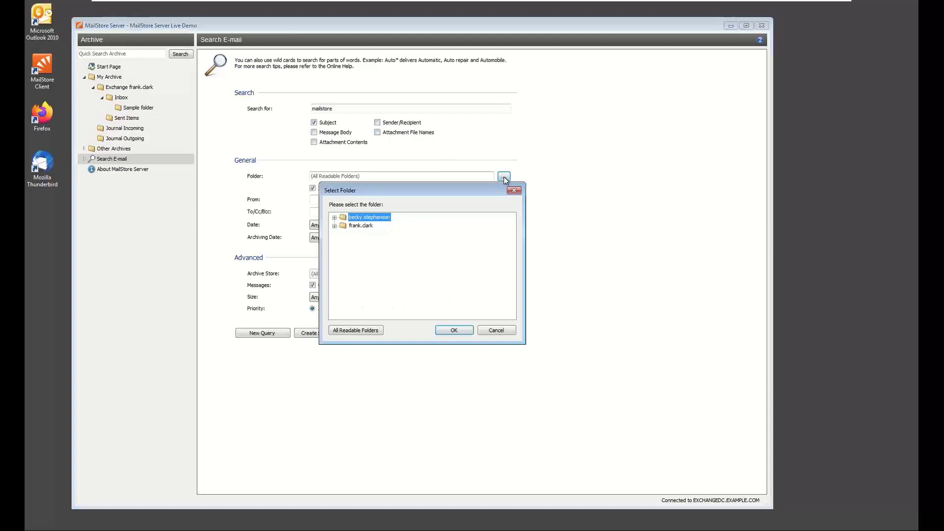
click(359, 227)
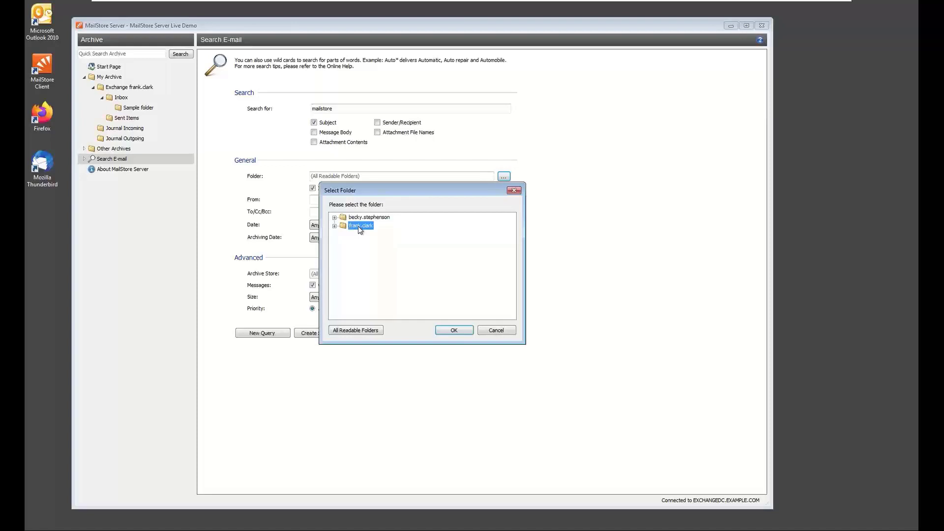
click(335, 226)
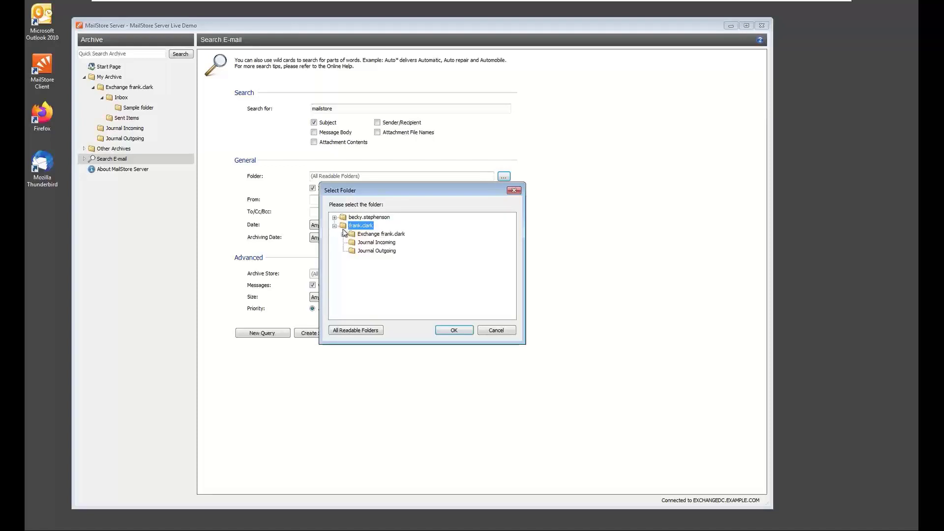
click(344, 235)
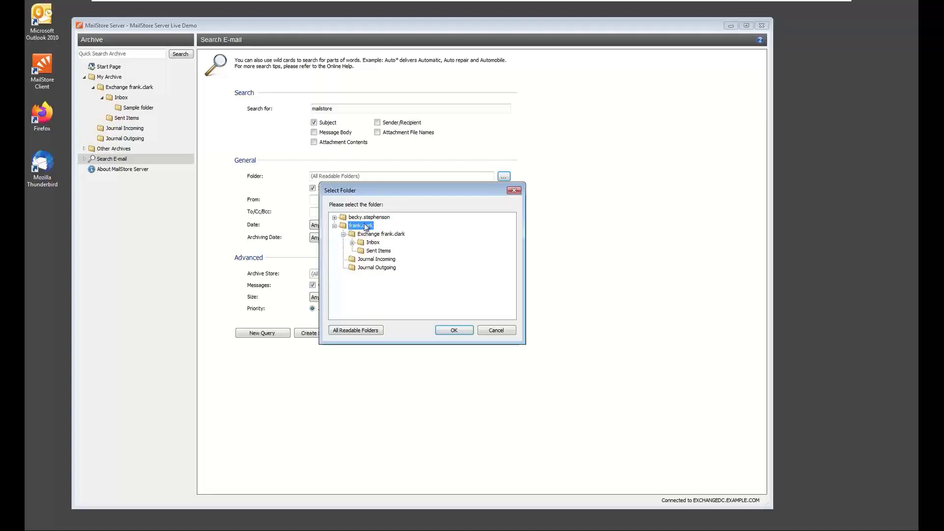
click(366, 331)
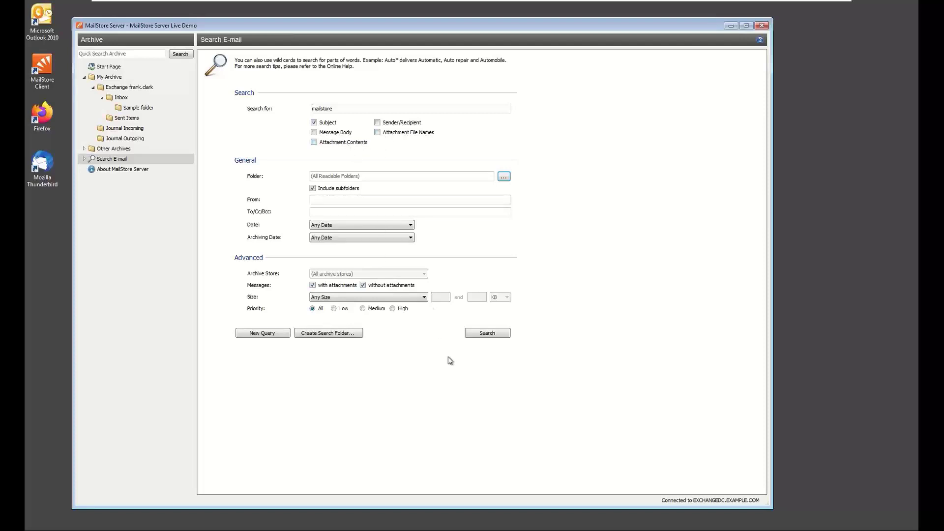
click(486, 334)
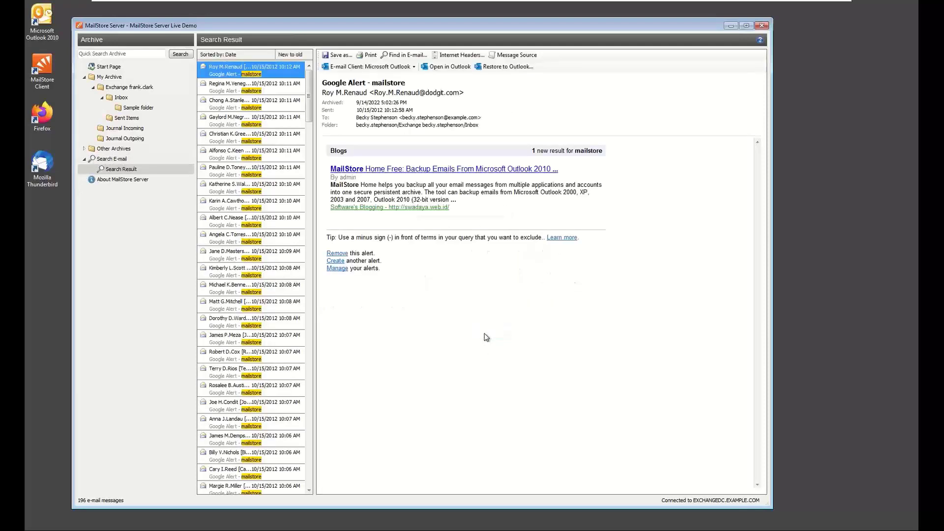
Preview one of the found Google Alert messages and follow its folder link to its location in the archive
click(276, 260)
scroll(275, 260, down, 5)
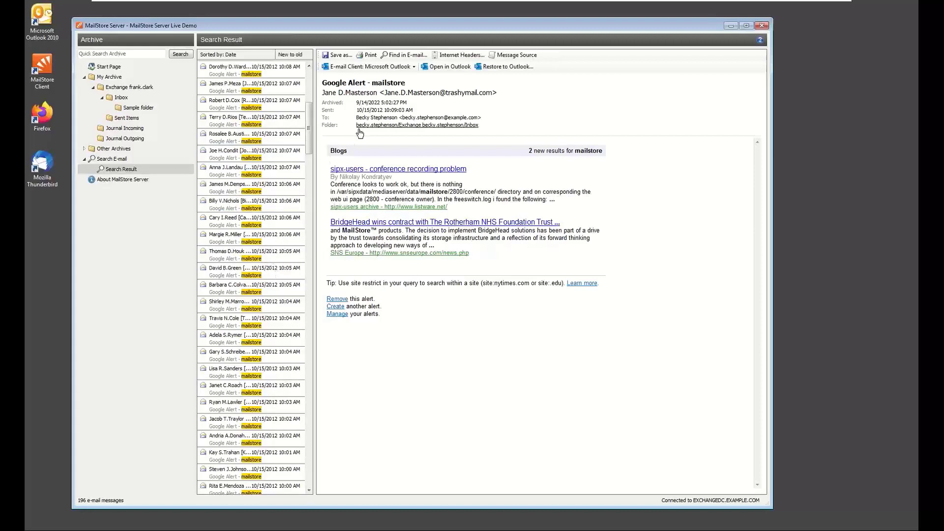
click(384, 125)
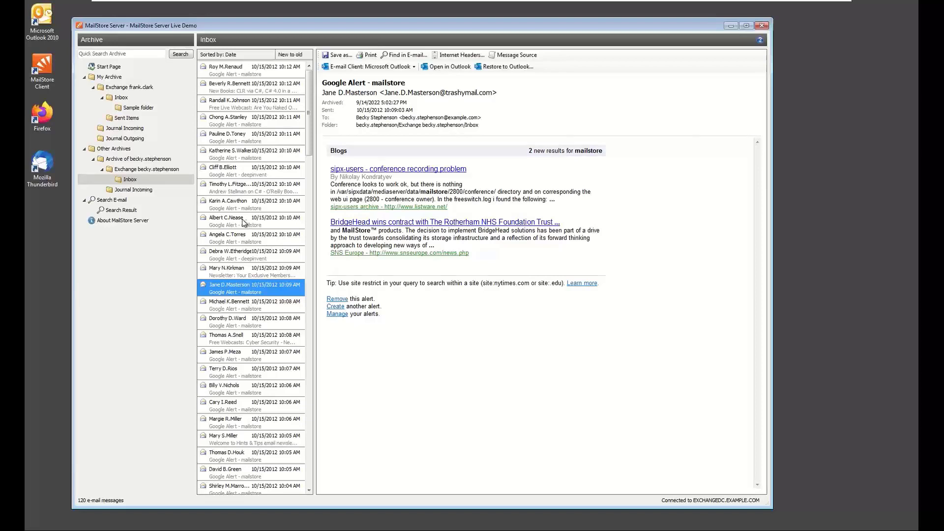
Save the current e-mail search criteria as a search folder named "mailstore messages" and open that folder
click(111, 200)
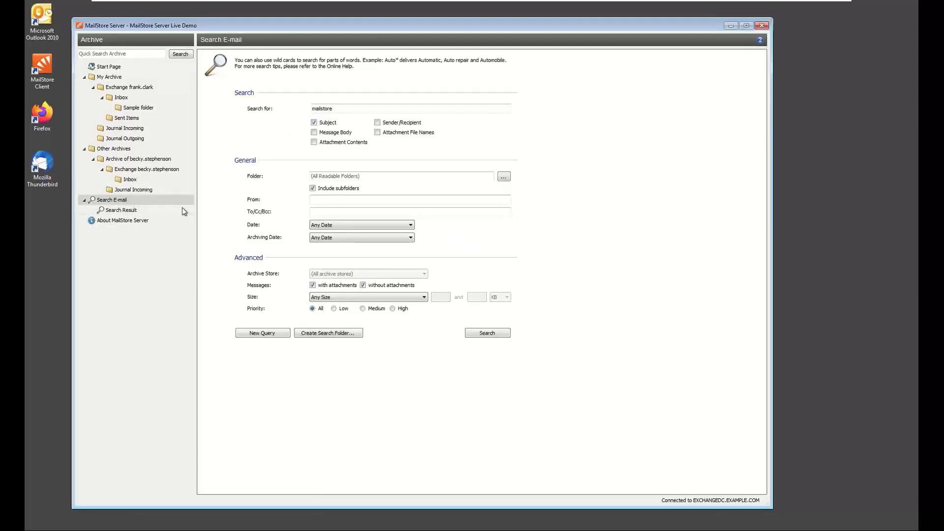
click(338, 334)
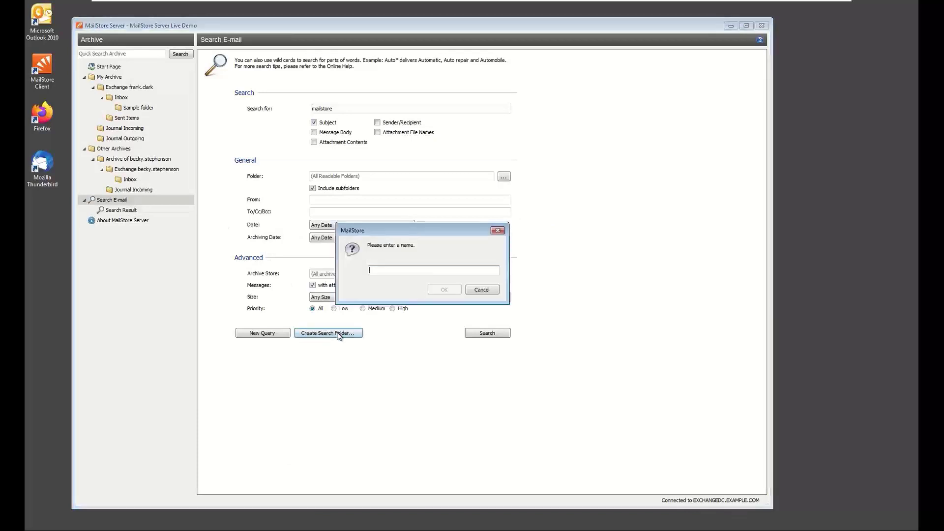
text(mailstore messages)
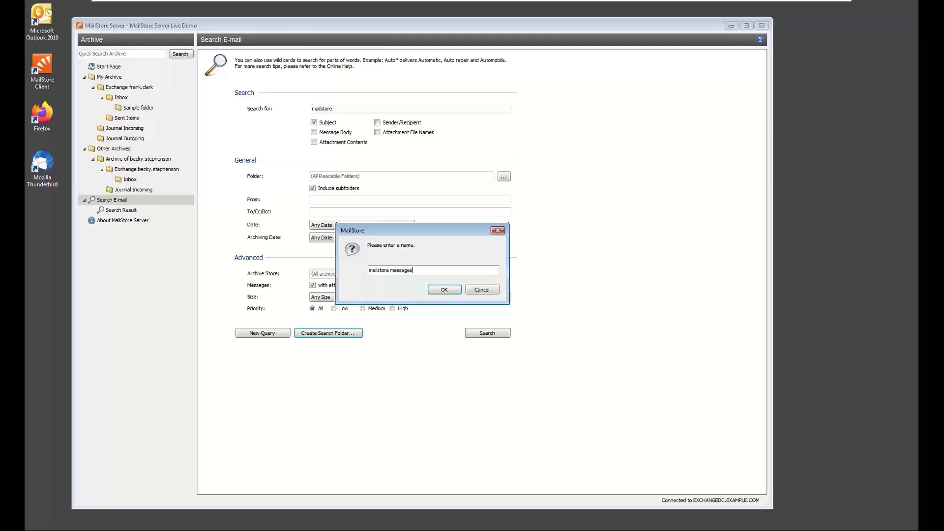
key(Return)
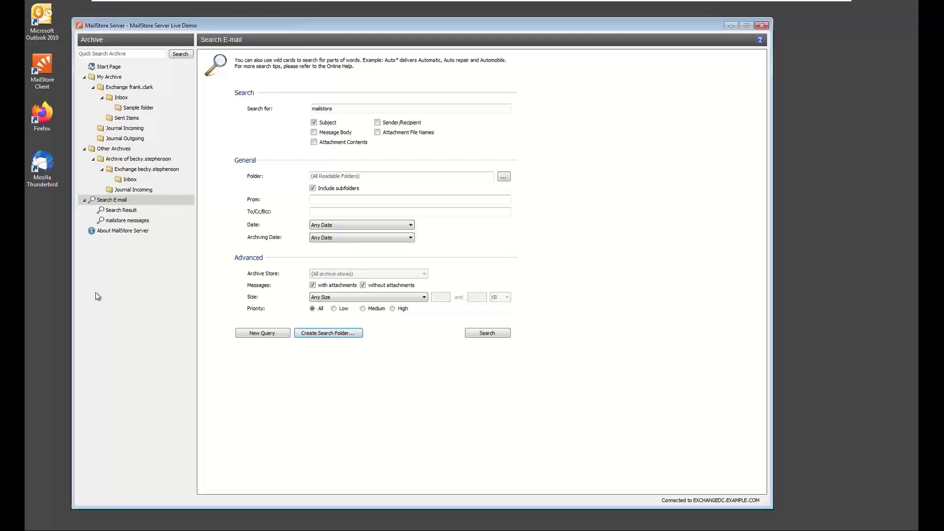
click(123, 220)
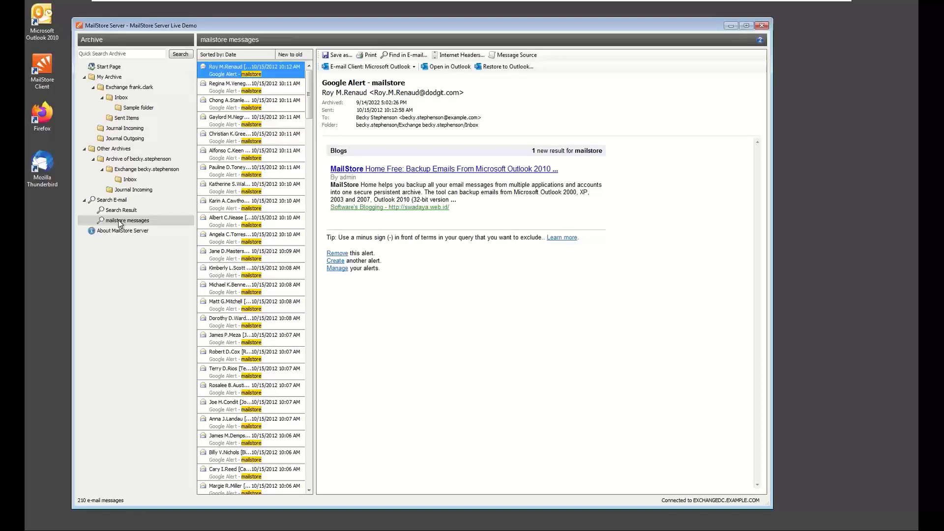
Show the management options of the "mailstore messages" search folder and return to the e-mail search form
right_click(120, 223)
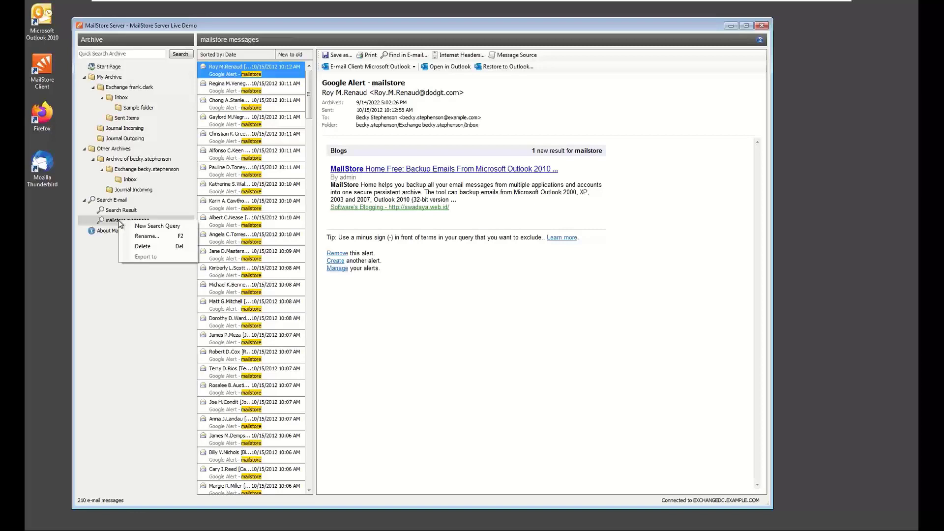
click(142, 226)
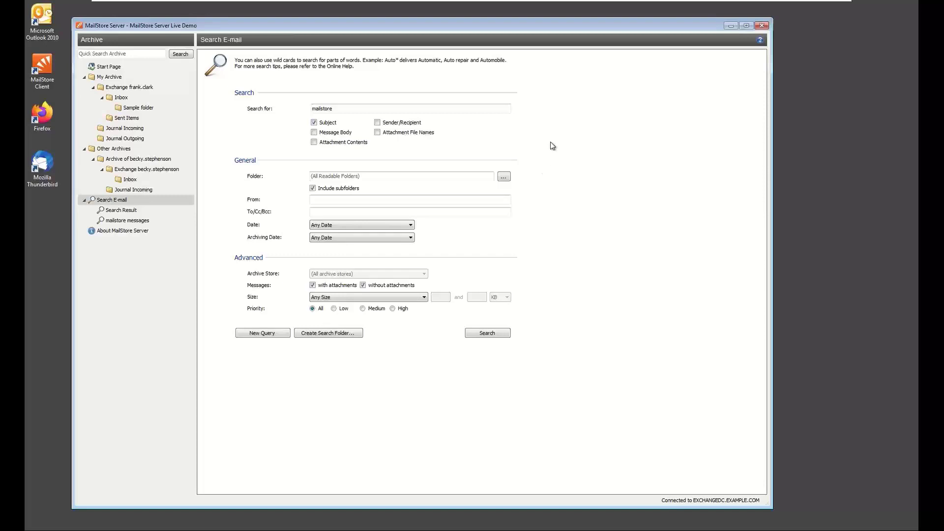
Switch to Microsoft Outlook, browse the archive in the MailStore add-in and expand the user's Exchange mailbox down to the Inbox subfolders
click(730, 26)
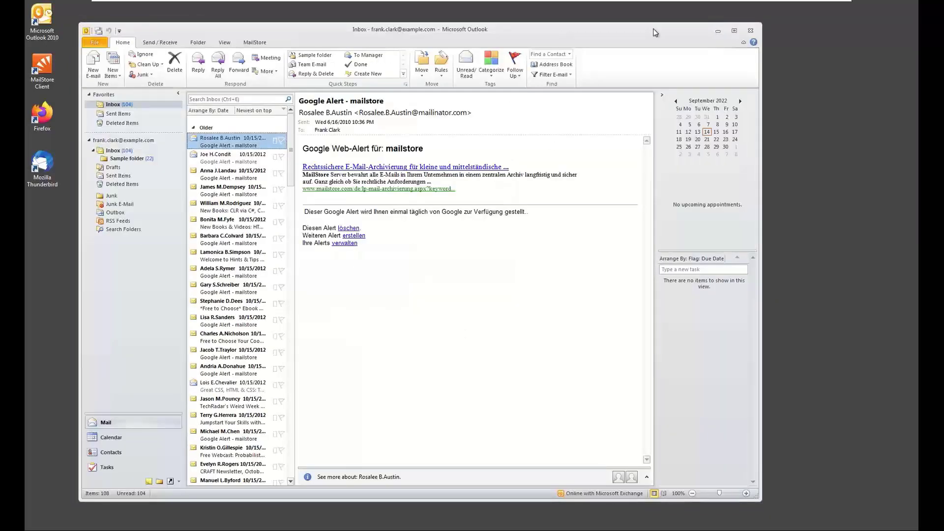
click(255, 43)
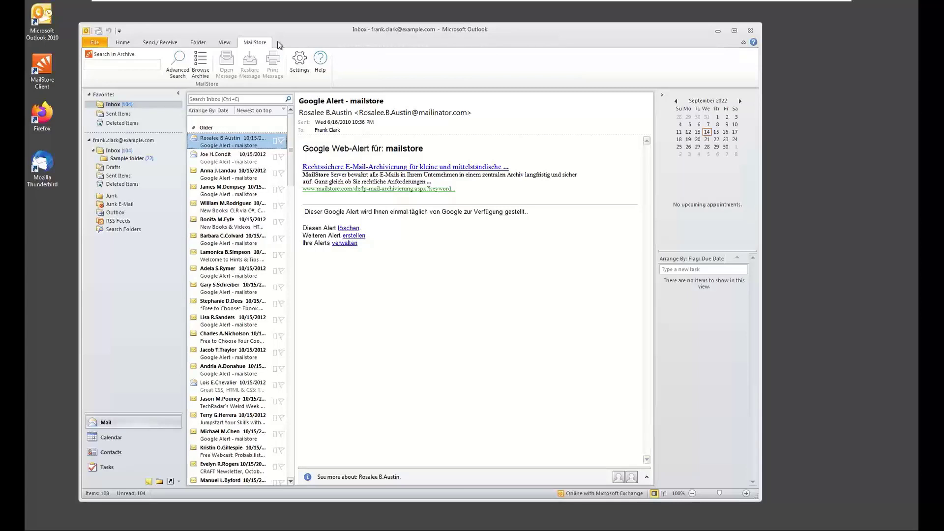
click(208, 62)
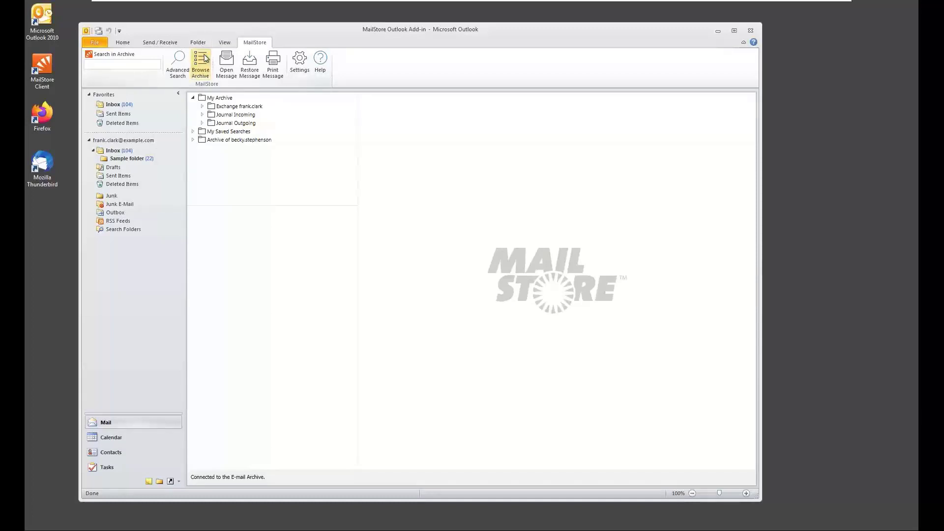
click(202, 106)
click(211, 115)
click(219, 122)
click(212, 131)
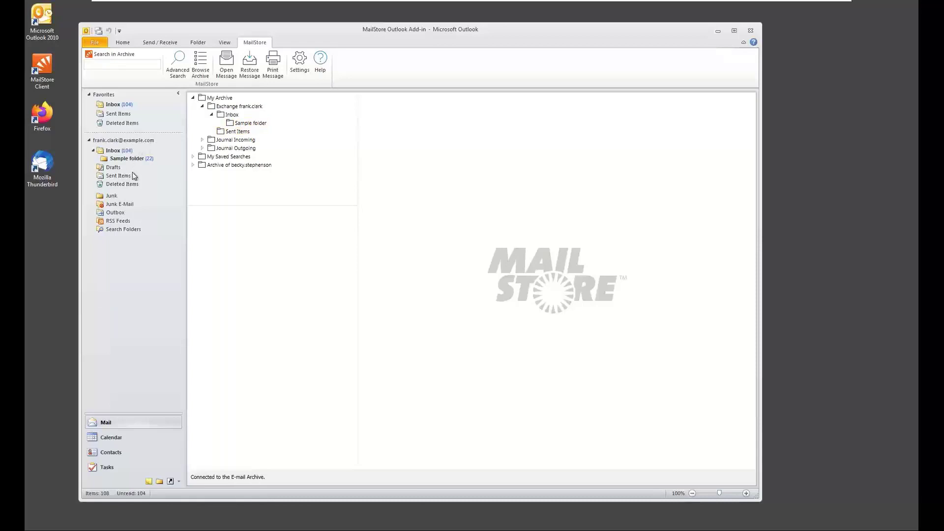
List the archived messages in Sample folder and Inbox, and preview a Google Alert and the "Welcome to Hints & Tips email newsletter" message
click(240, 123)
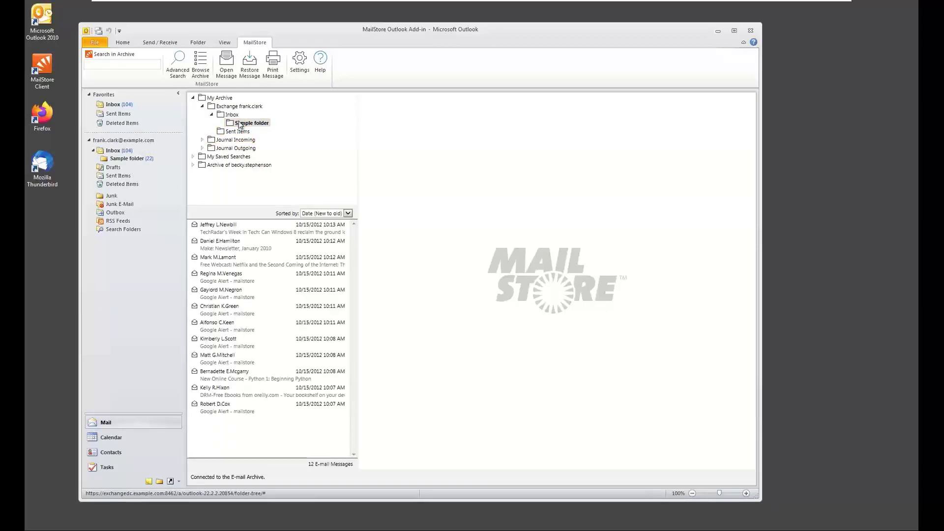
click(235, 116)
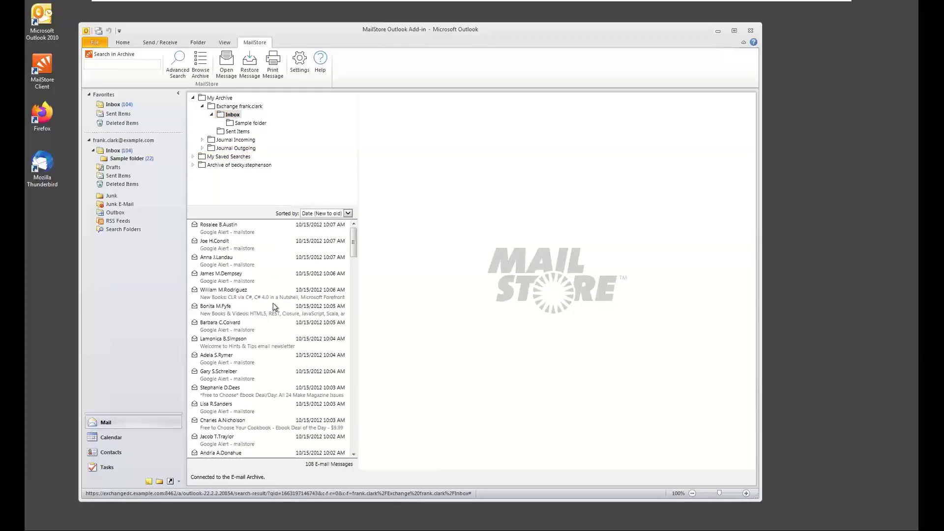
click(273, 330)
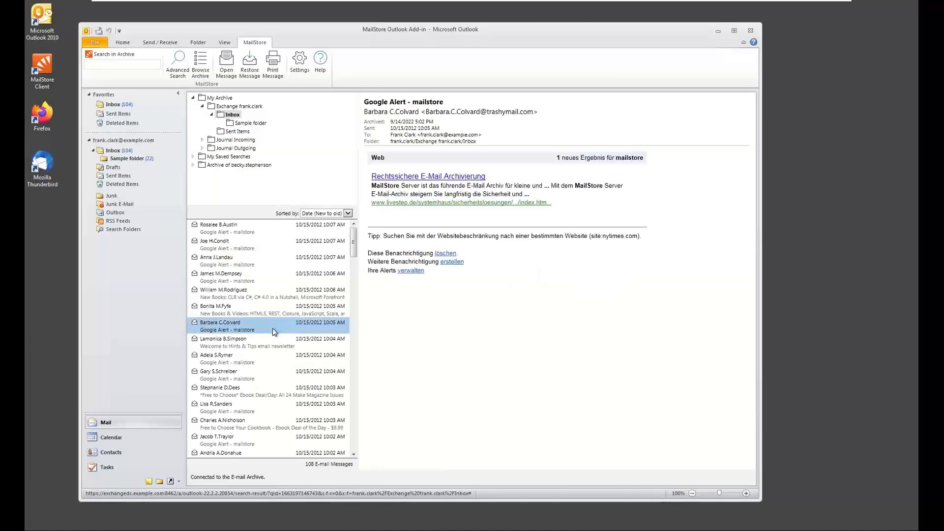
click(284, 350)
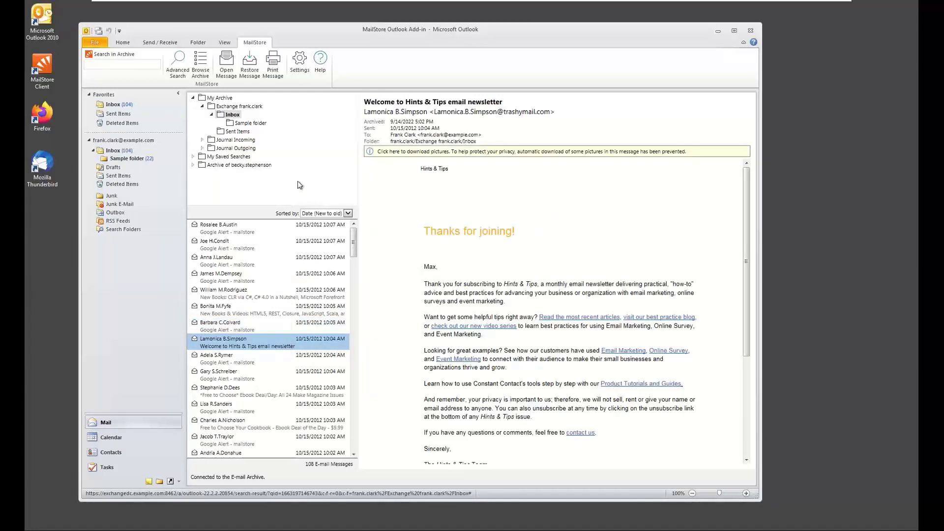
Open the Hints & Tips newsletter in its own message window, read through it and close it
click(227, 74)
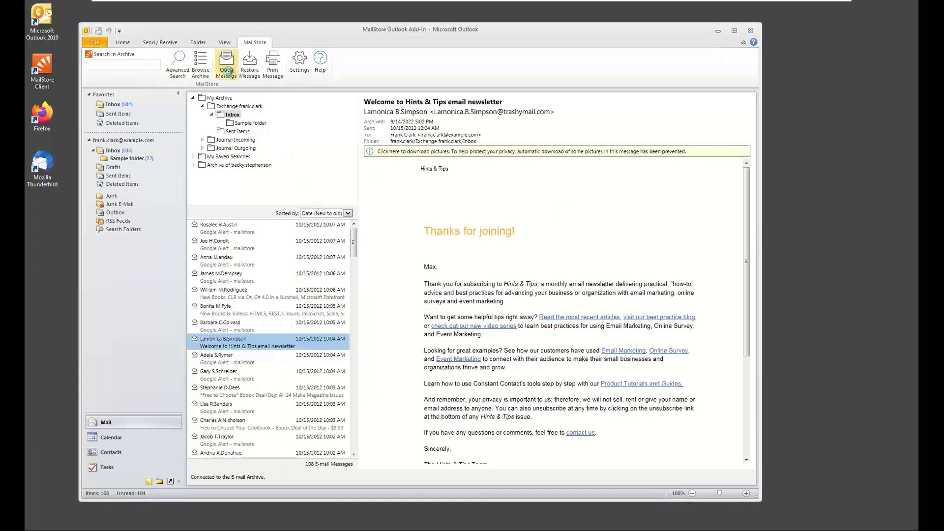
scroll(276, 241, down, 5)
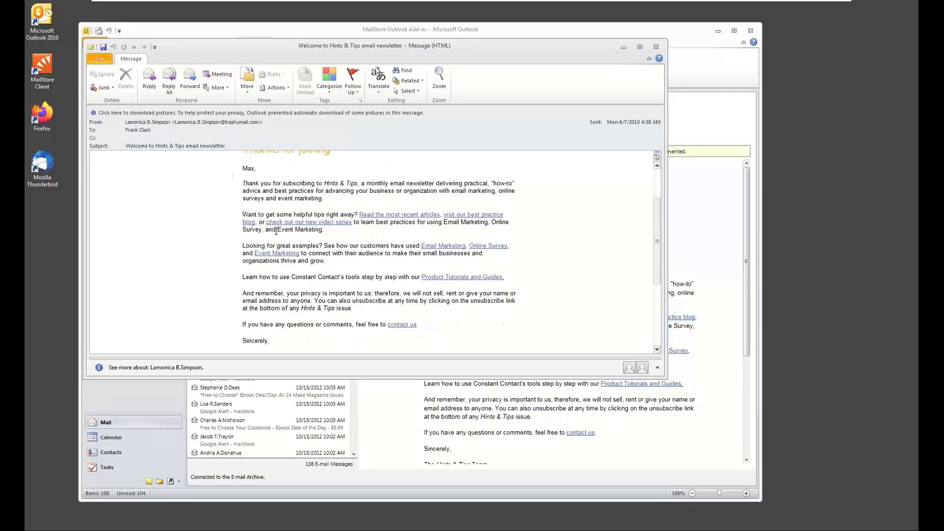
scroll(301, 236, down, 2)
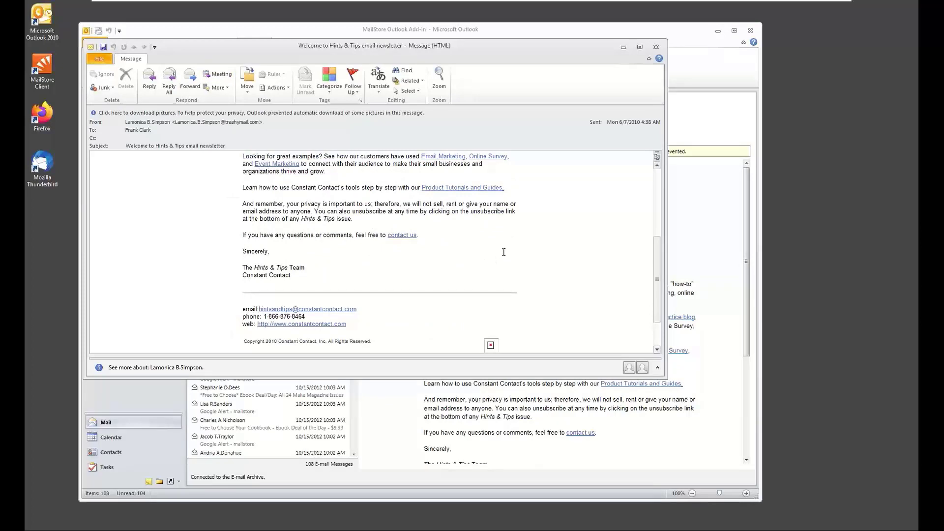
click(657, 47)
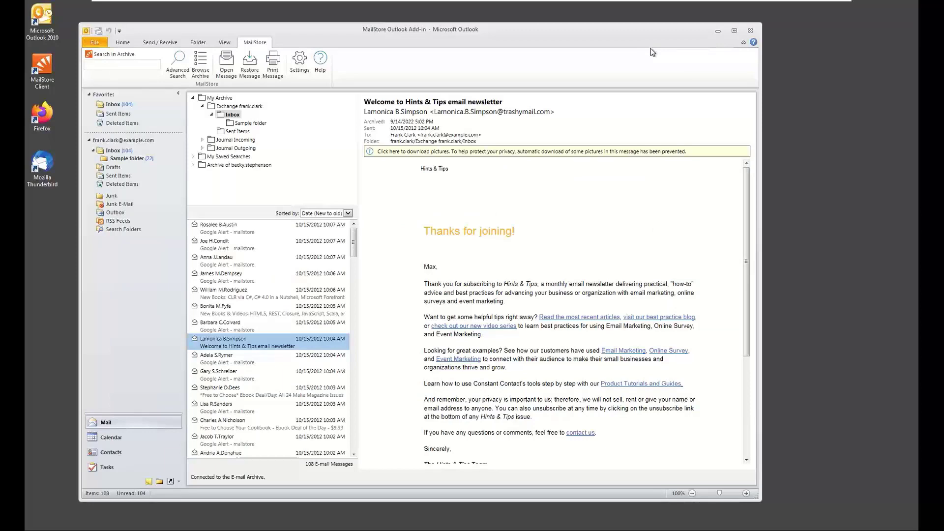
Try to restore the archived Hints & Tips newsletter to an Outlook mailbox folder
click(248, 69)
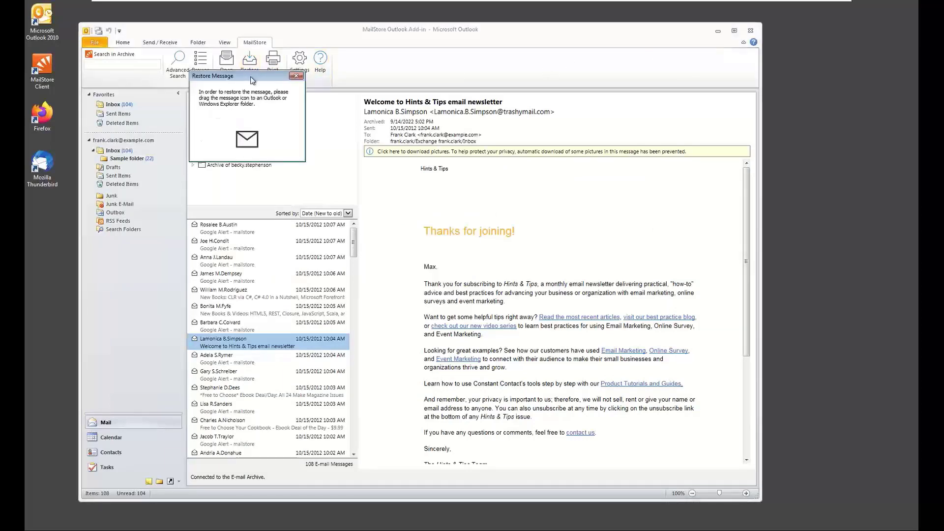
drag(247, 133, 123, 155)
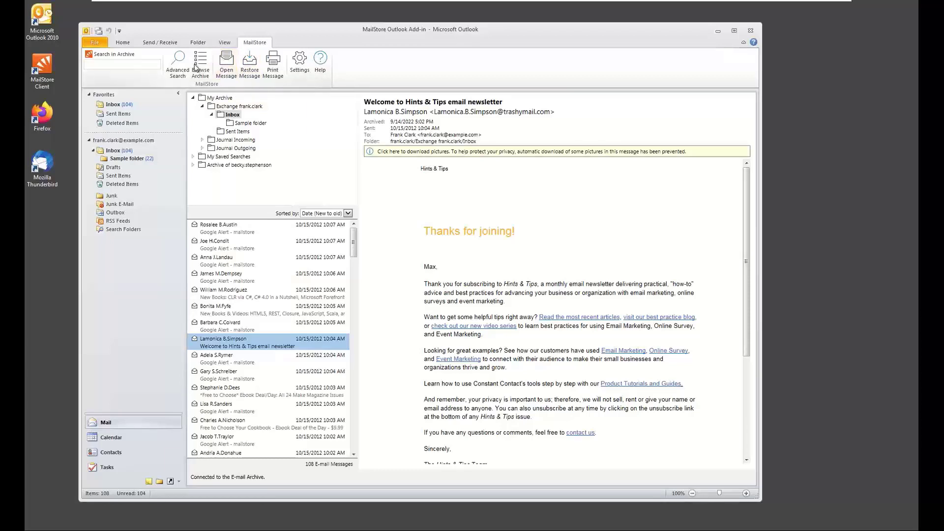
Open the add-in's advanced search form and check which folders can be chosen as search scope, without selecting one
click(128, 65)
click(178, 66)
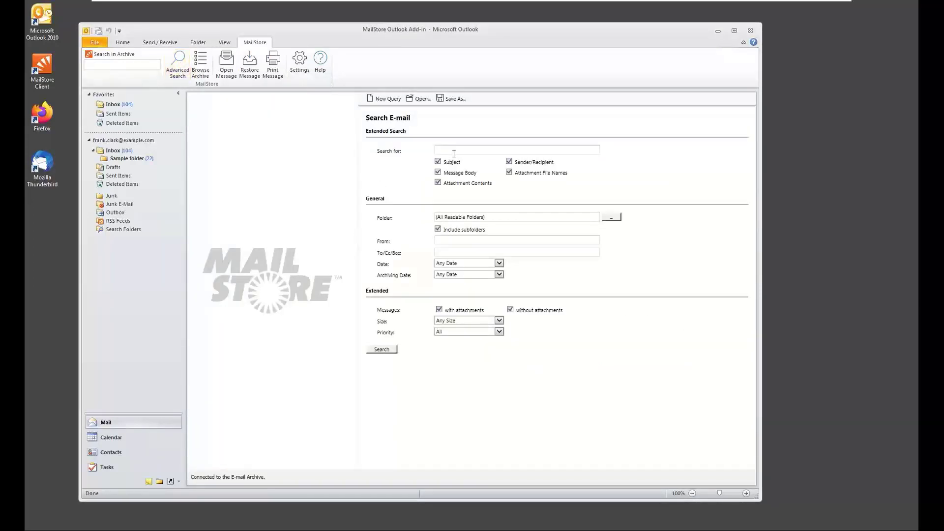
click(612, 218)
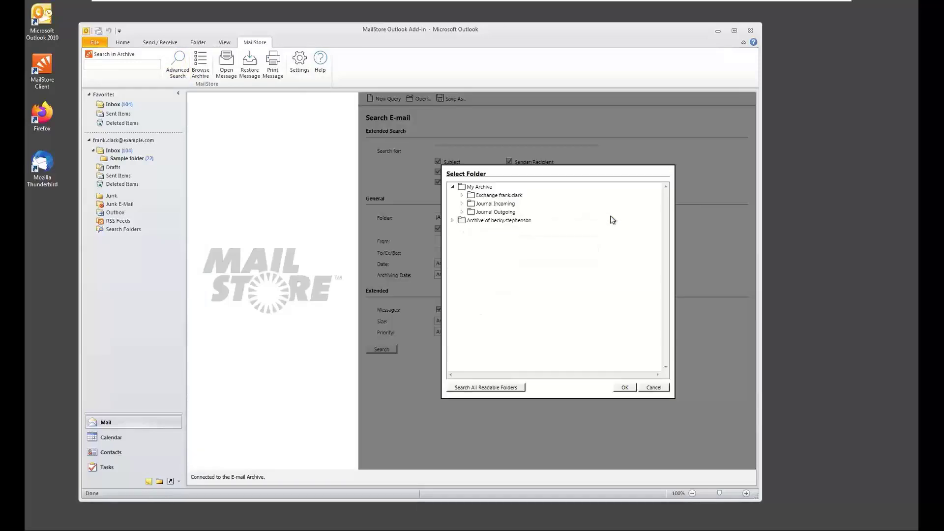
click(647, 389)
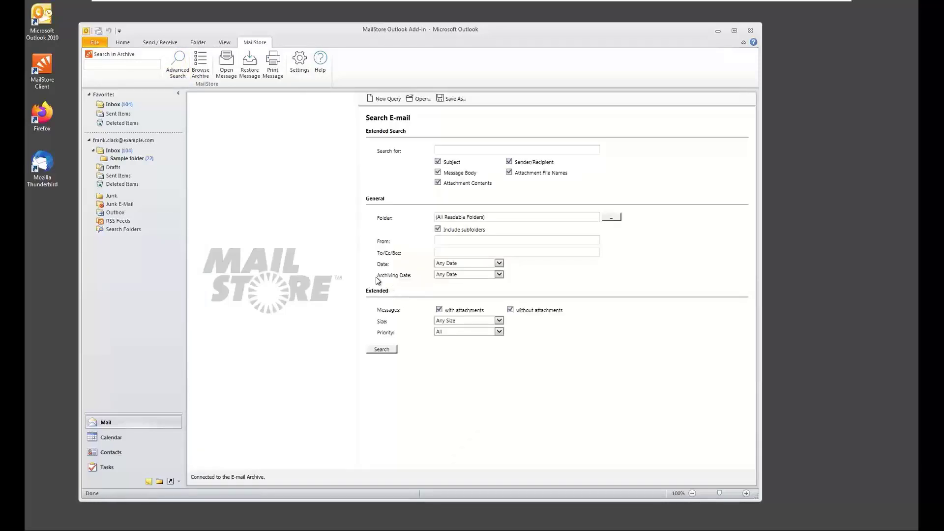
Return to browsing the archive and list the messages of the saved search "mailstore messages"
click(206, 77)
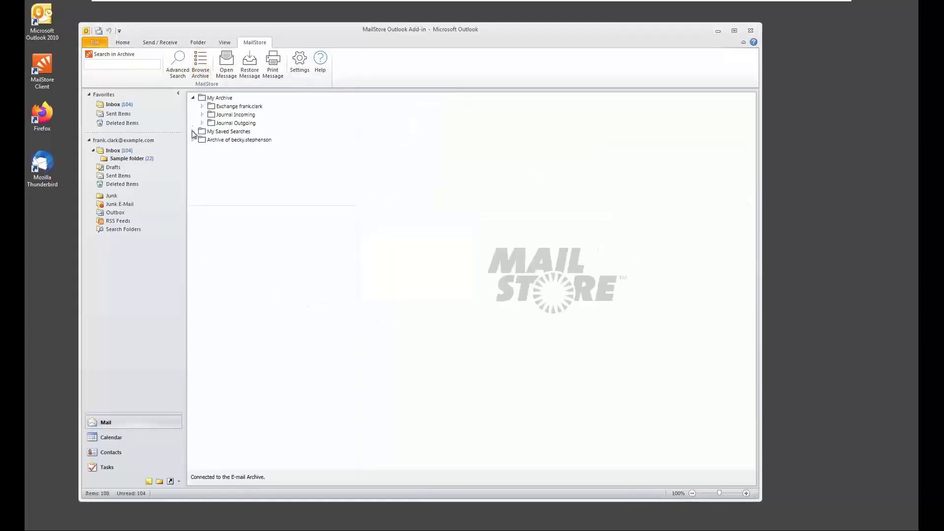
click(193, 132)
click(225, 141)
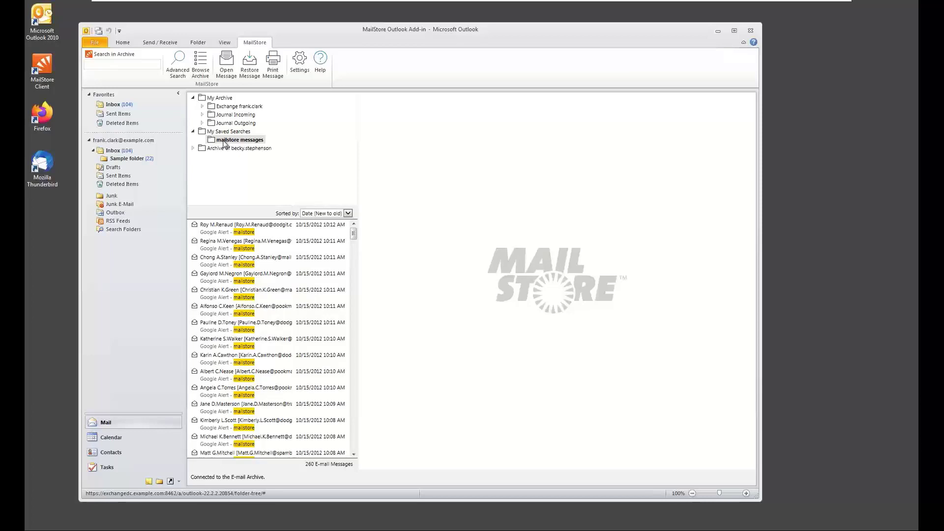
Expand the other user's archive and list the messages in its Exchange Inbox
click(193, 149)
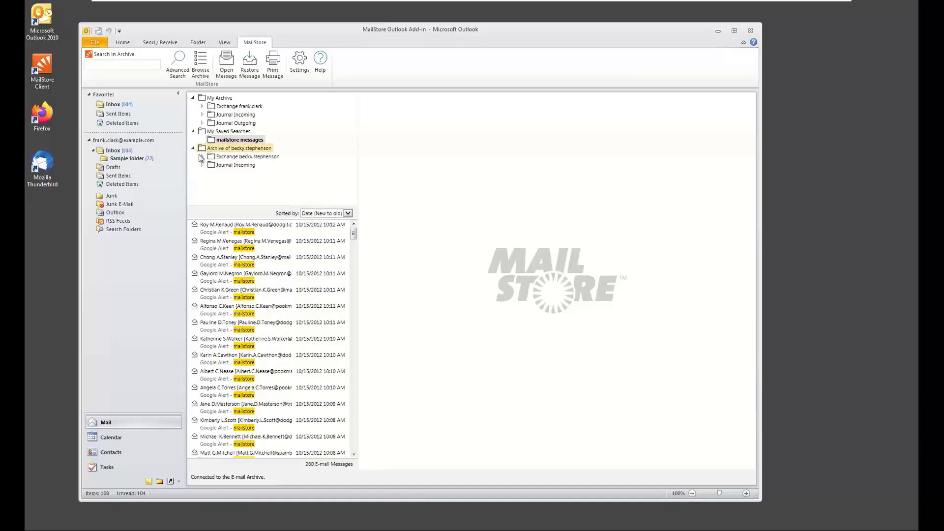
click(202, 157)
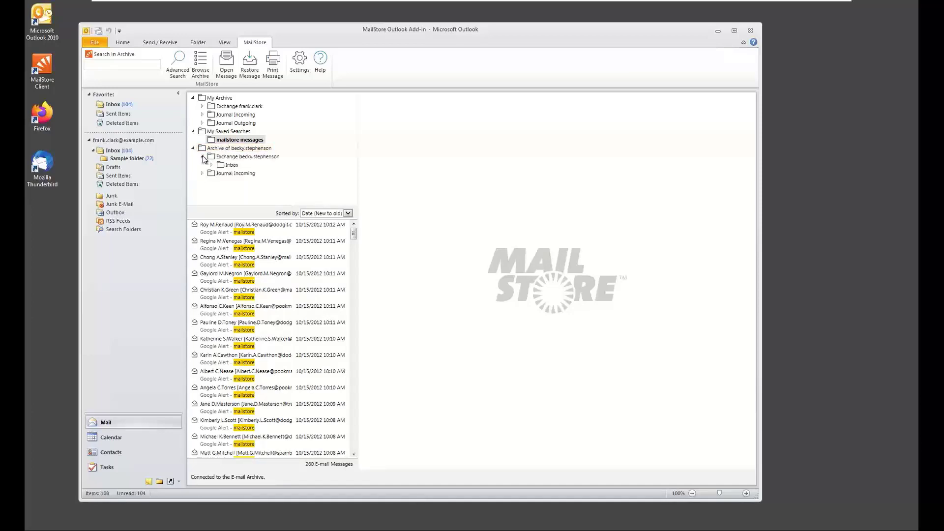
click(234, 167)
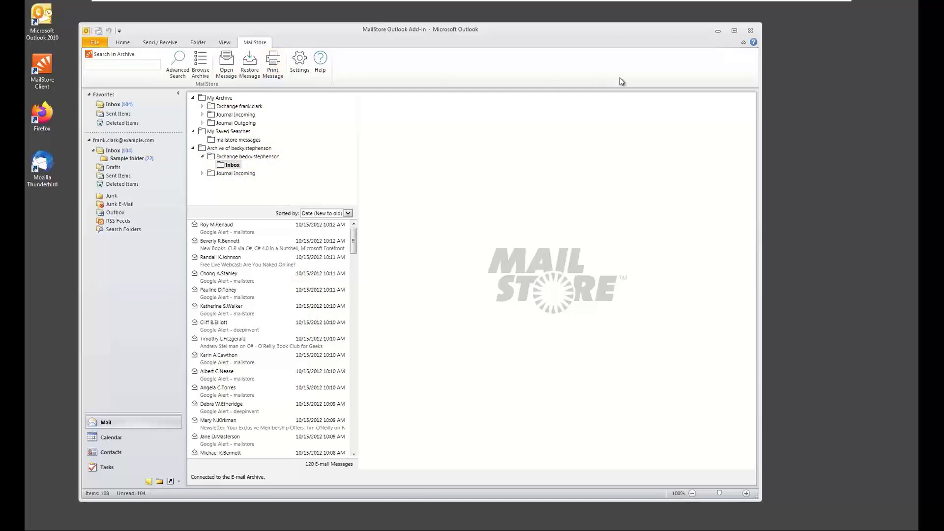
Run a quick archive search for "mailstore" from the Outlook add-in
click(122, 63)
text(mailstore)
key(Return)
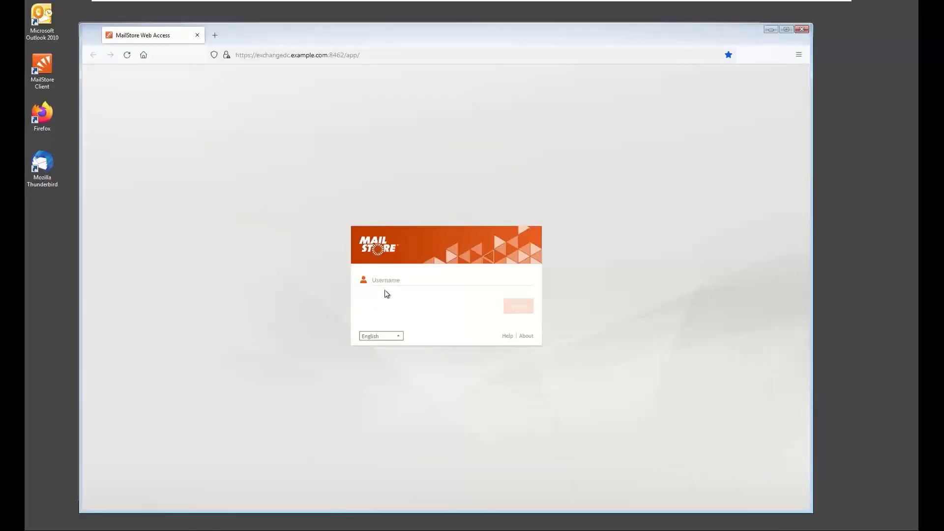
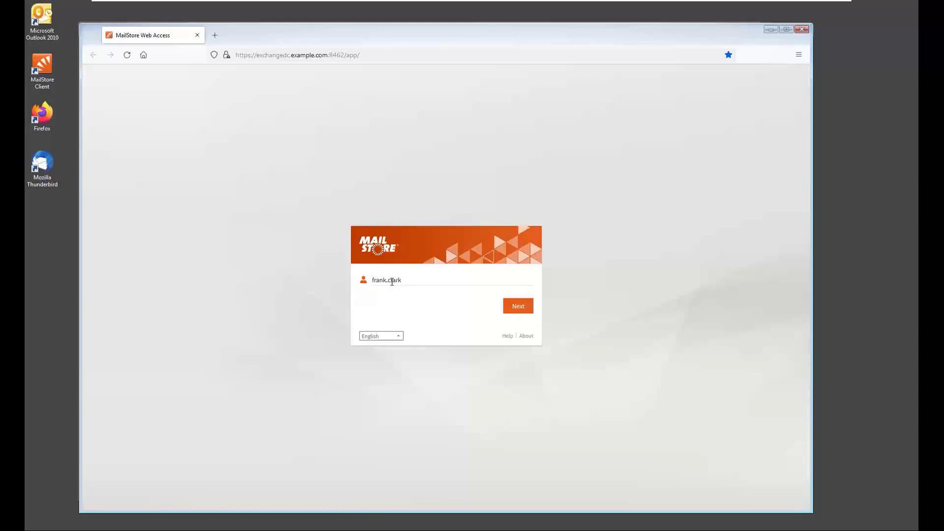
Switch to Firefox and log in to MailStore Web Access with the end user's username and password
key(Return)
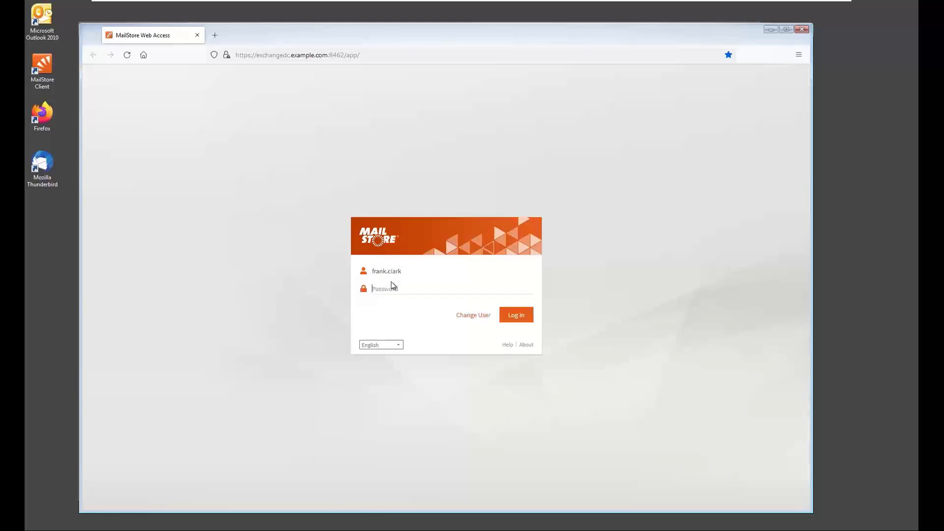
text(************)
key(Return)
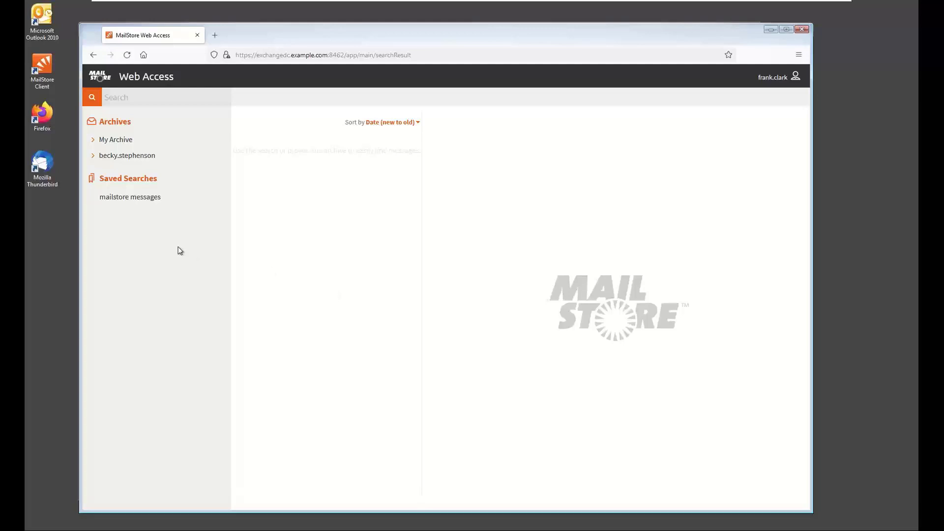
Open the saved search "mailstore messages" in Web Access and return to the archive folder overview
click(130, 197)
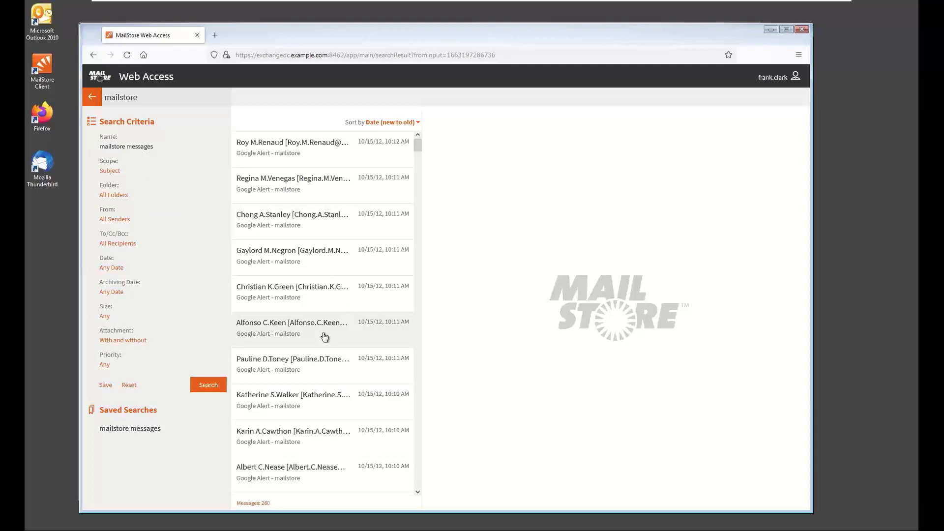
click(92, 96)
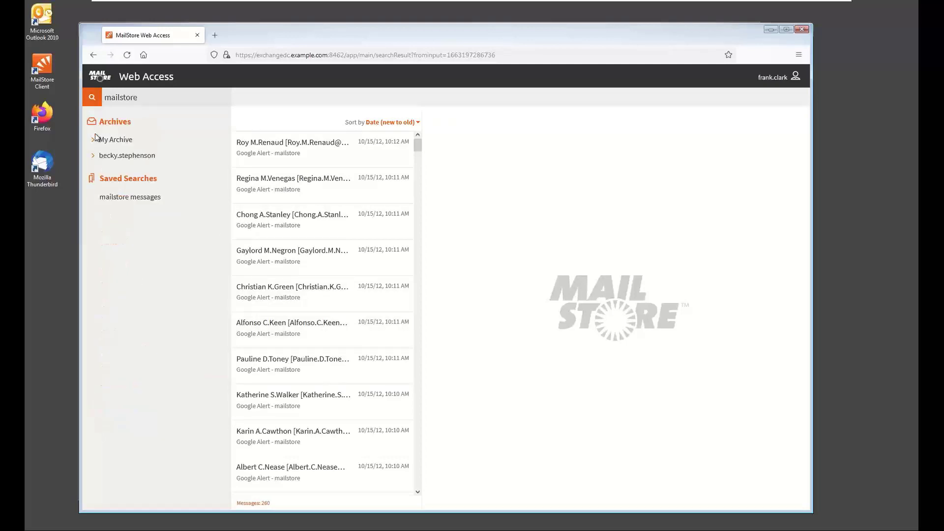
Expand the user's own archive to the Exchange Inbox and look through its message list
click(93, 142)
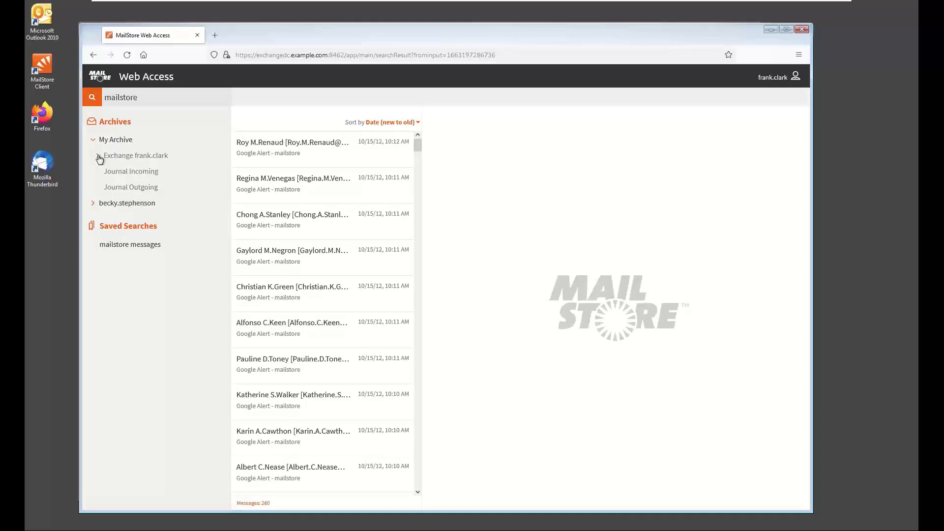
click(99, 157)
click(116, 173)
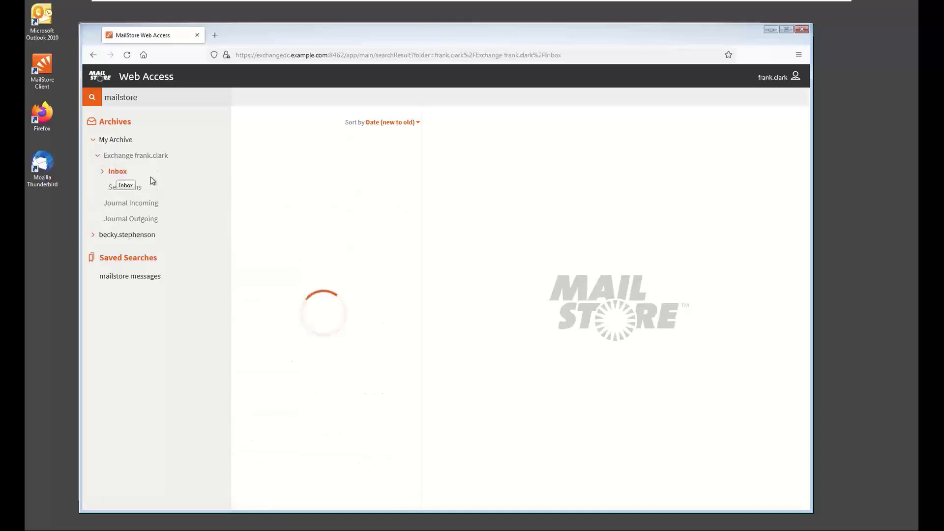
drag(420, 150, 422, 275)
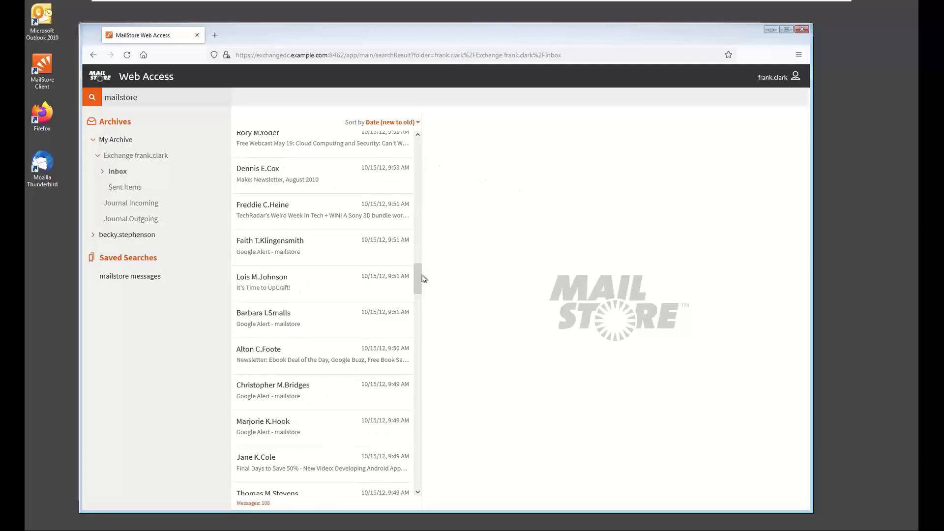
Open a "Google Alert - mailstore" message, view its EML download and mailbox restore prompts, and cancel both
click(326, 247)
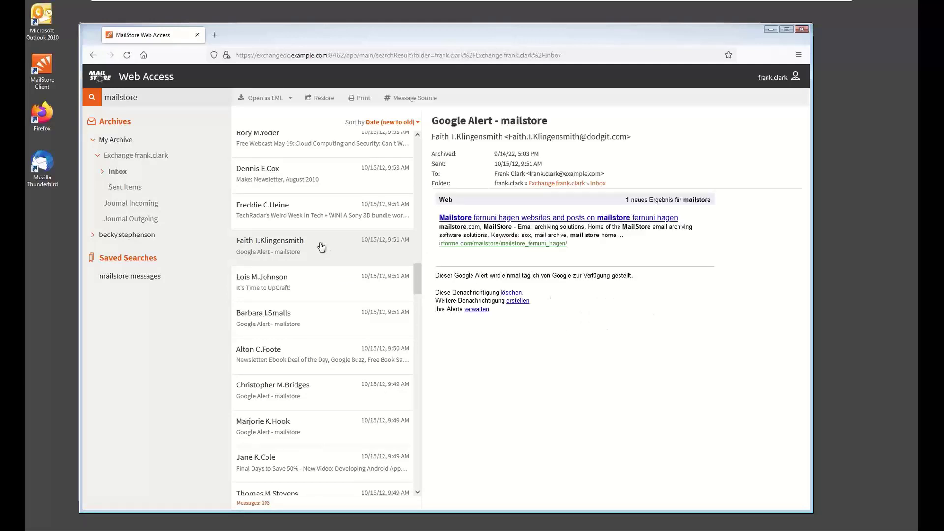
click(266, 99)
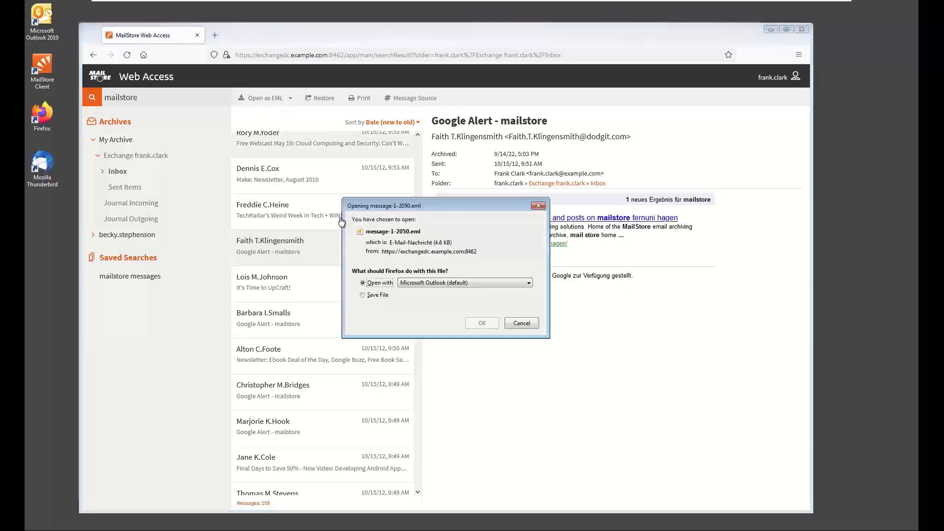
click(522, 325)
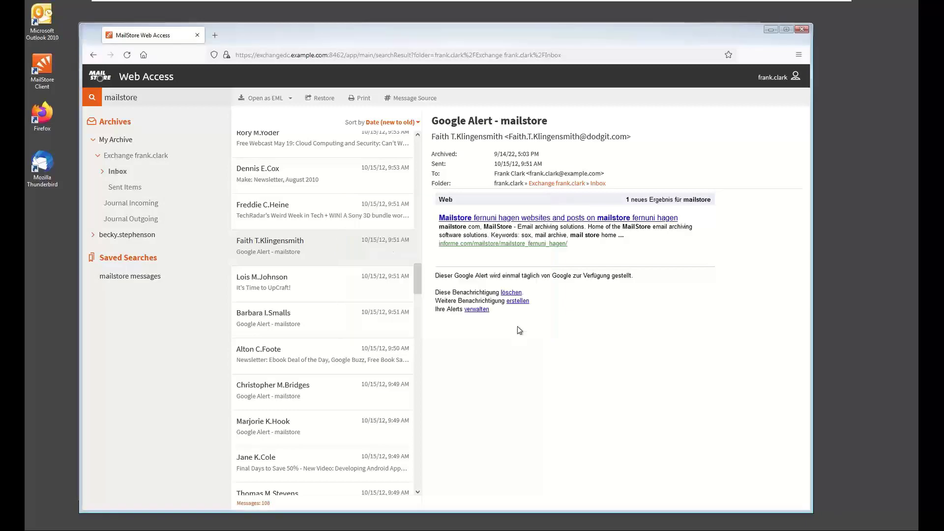
click(332, 101)
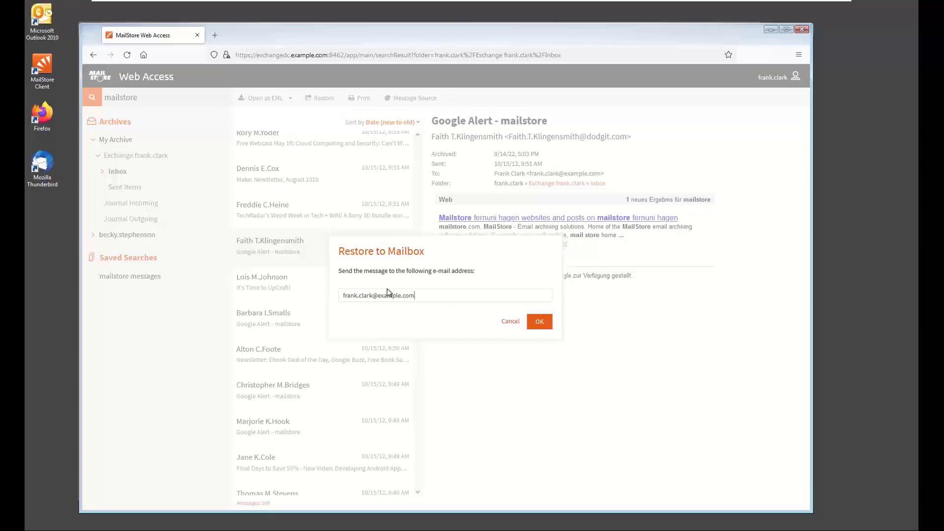
click(510, 323)
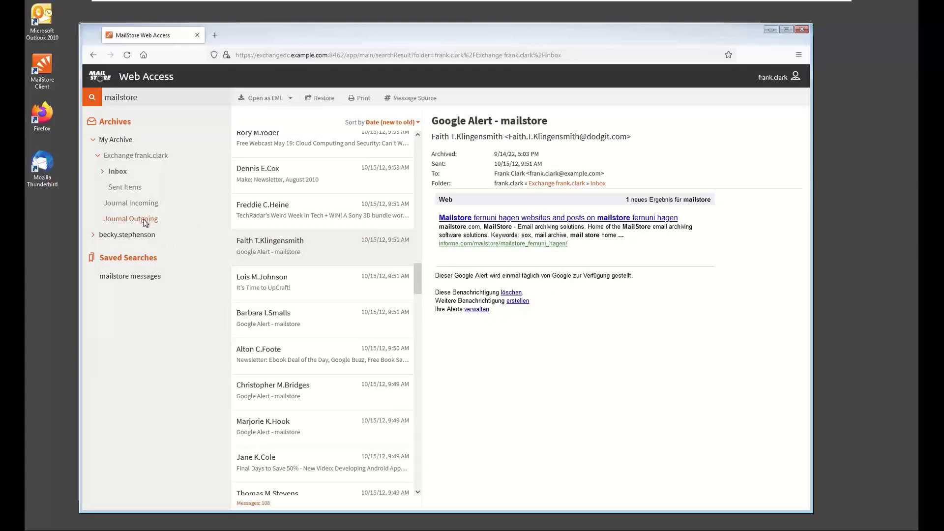
Expand the other user's shared archive in the folder tree, and reset the archive search criteria
click(94, 236)
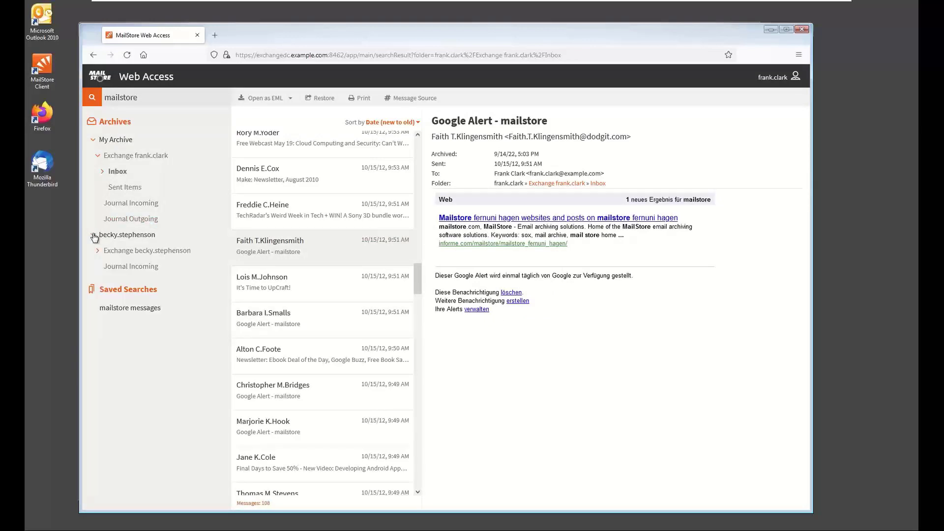
click(135, 98)
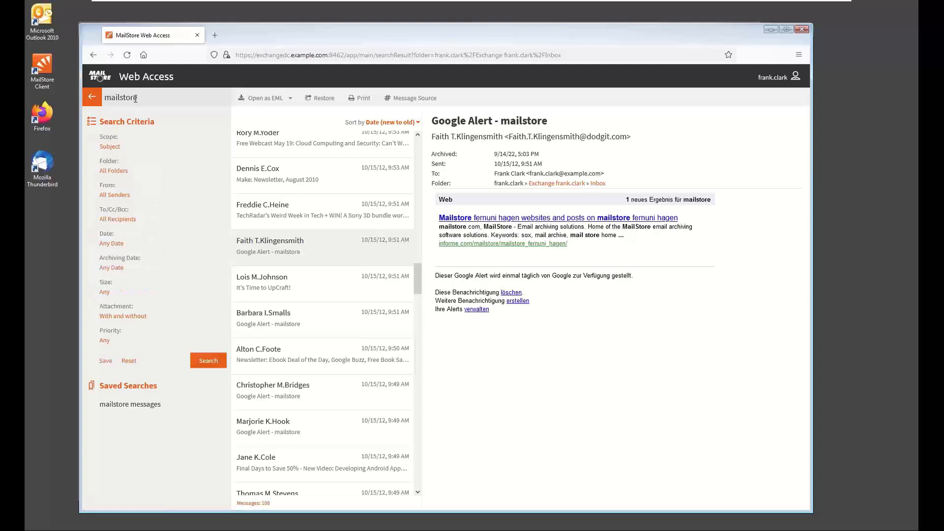
click(129, 361)
click(118, 95)
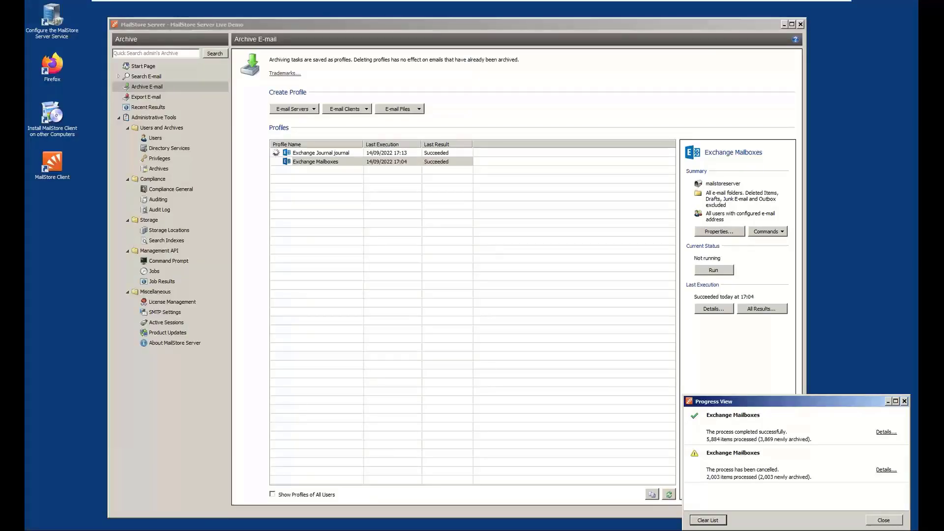
Switch to MailStore Server and view the details of the Exchange Journal run in the recent results
click(146, 107)
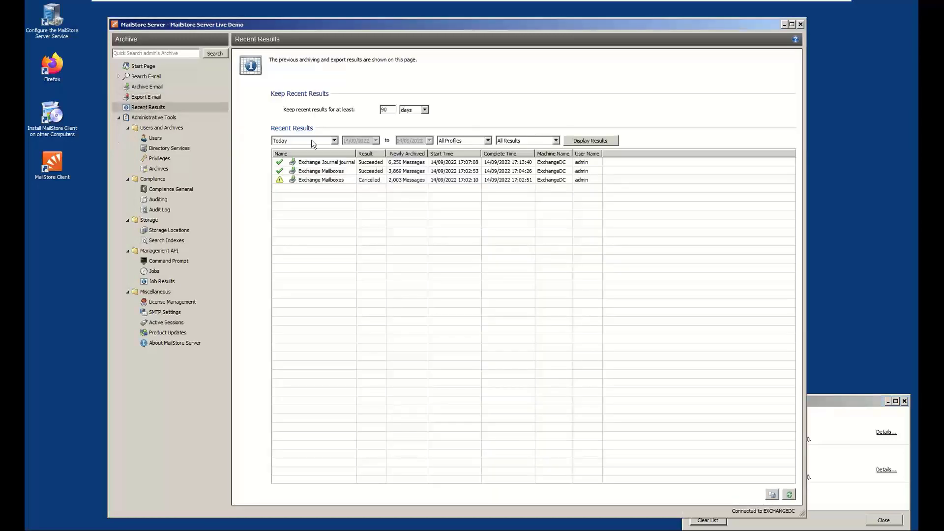
click(325, 166)
double_click(326, 166)
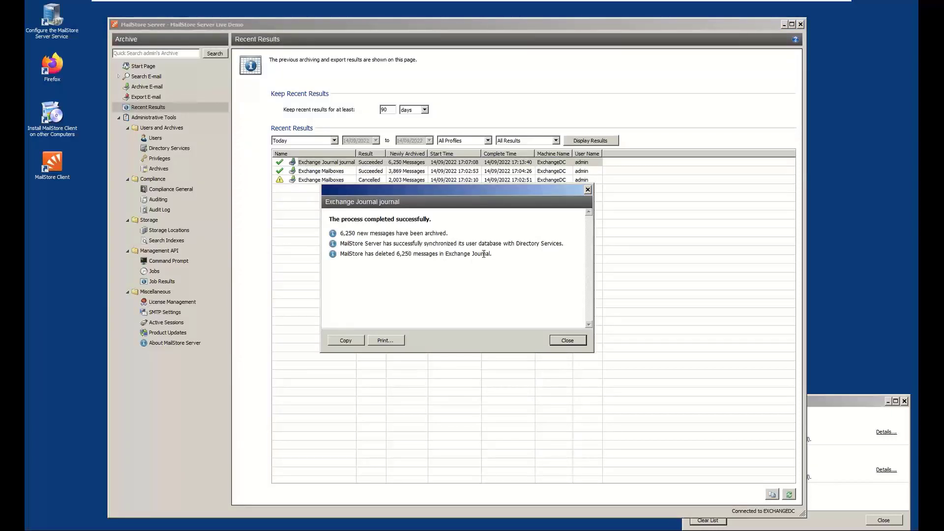
click(561, 341)
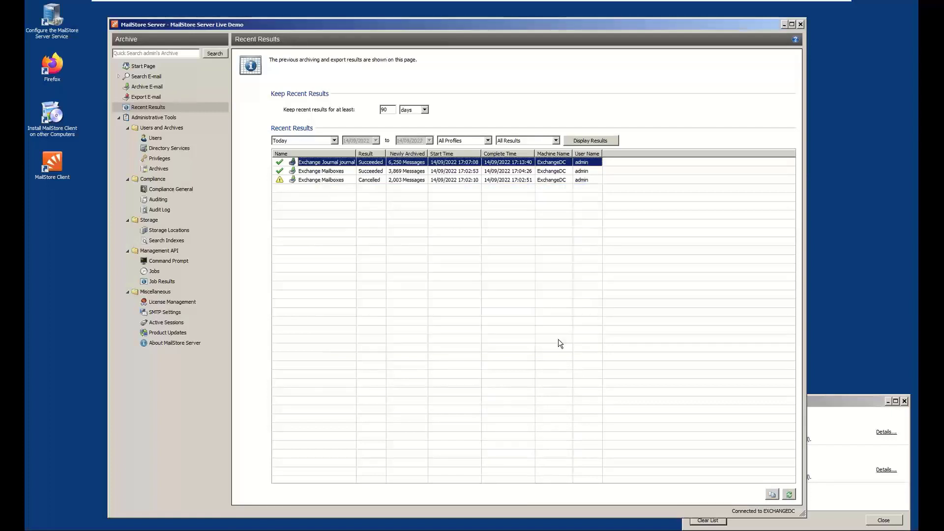
Unblock administrator access to other users' archives in the general compliance settings, entering the administrator password for confirmation
click(171, 188)
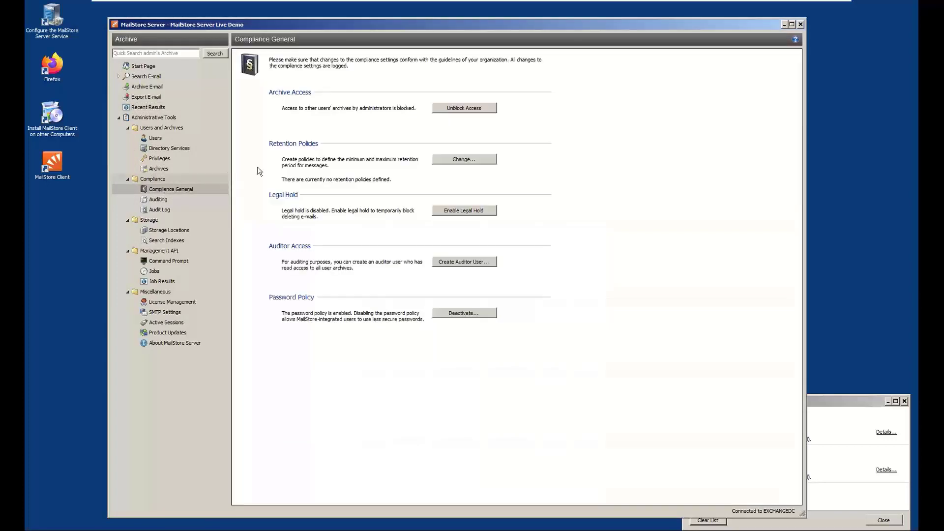
click(454, 109)
text(••••••••••)
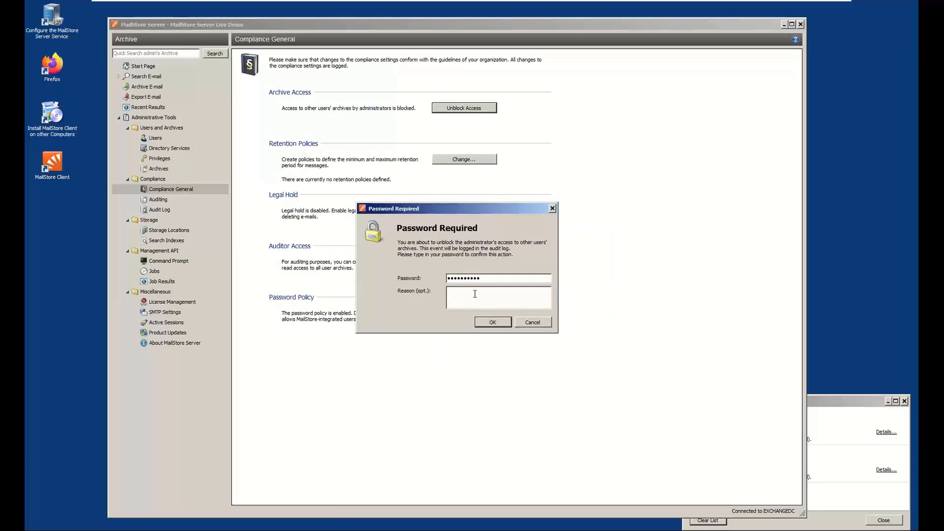
click(491, 322)
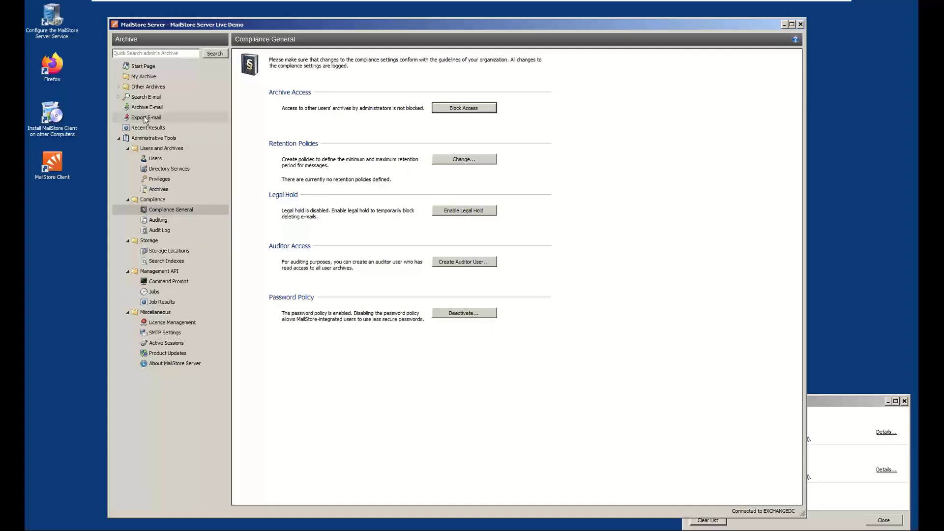
Look through the other users' archives and the available export profile types for e-mail servers and e-mail files
click(118, 87)
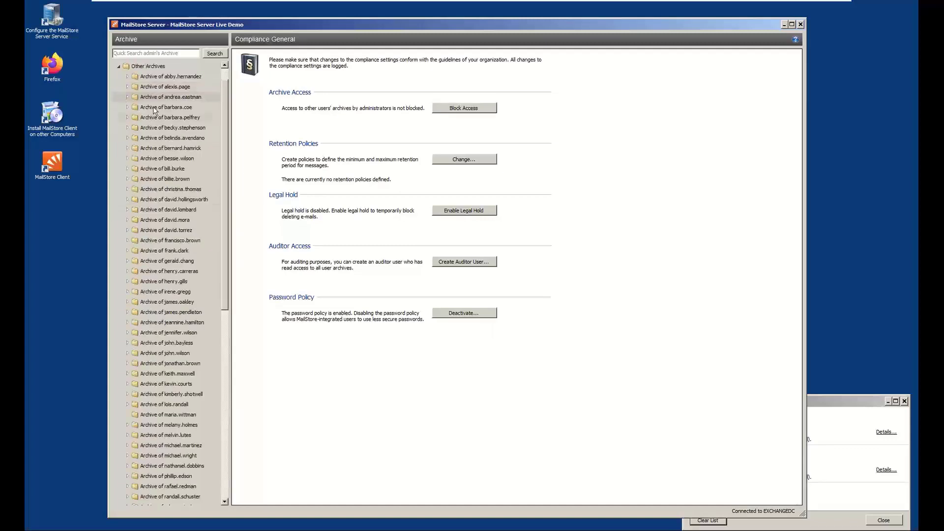
click(226, 332)
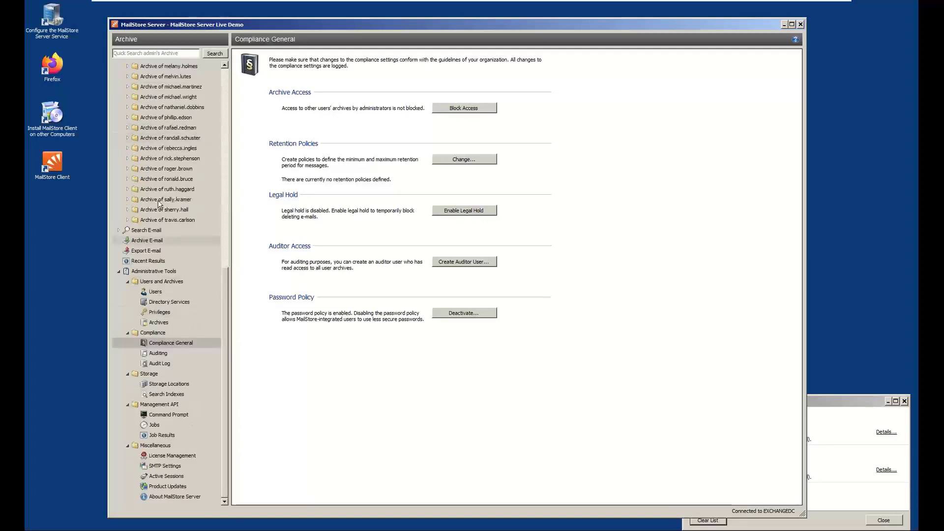
click(147, 252)
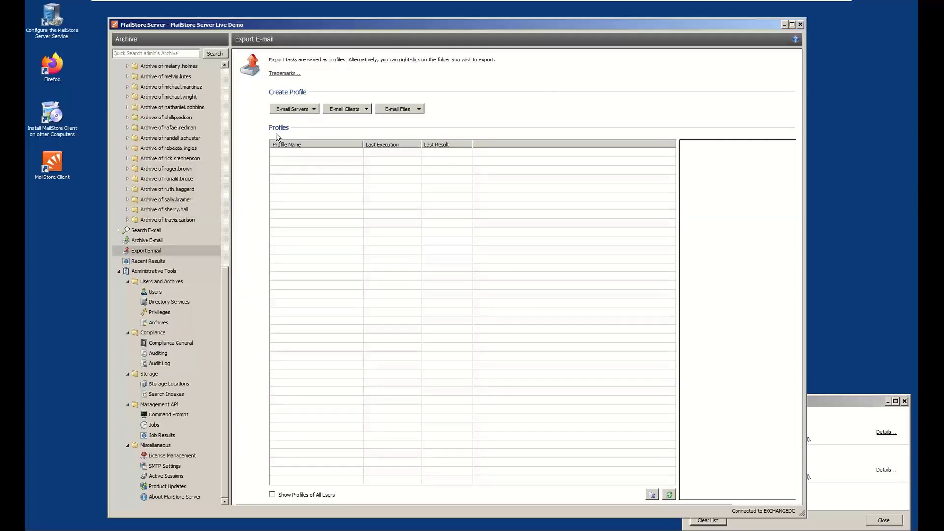
click(302, 111)
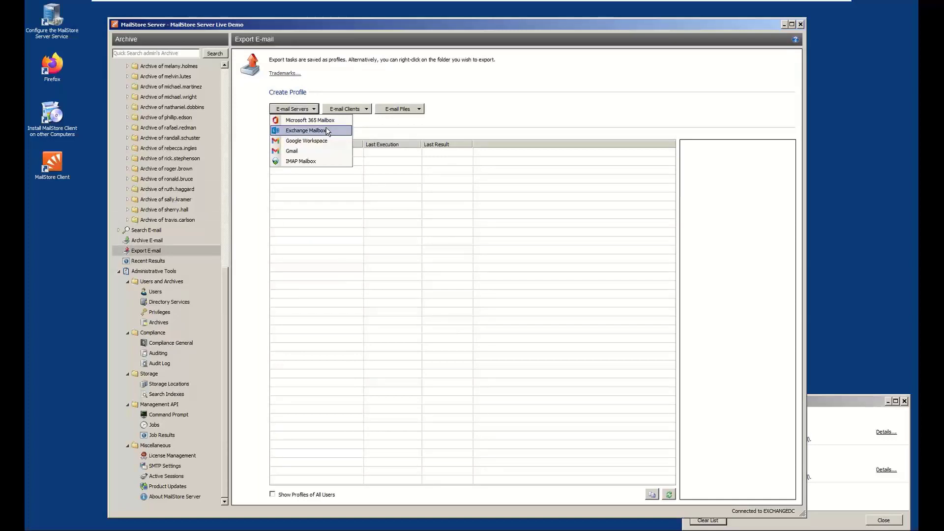
click(390, 110)
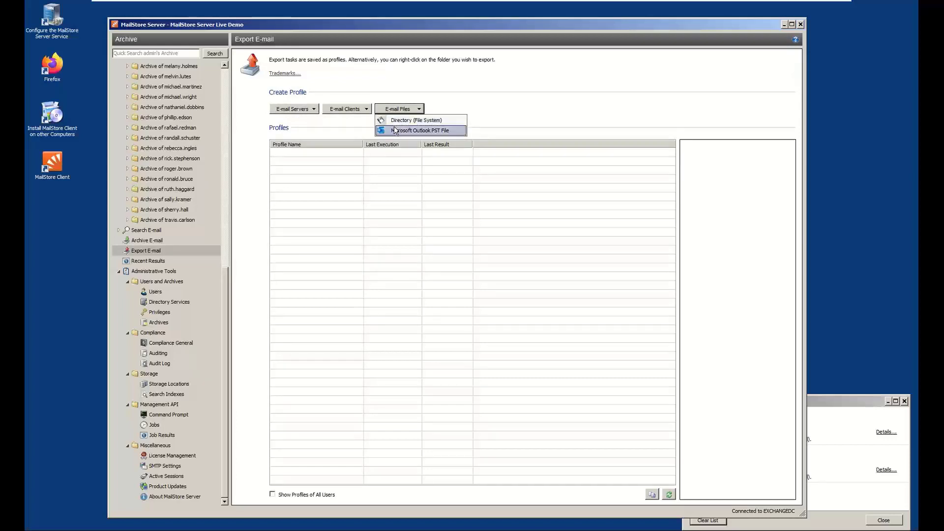
Search for "mailstore" with the search folder set to the demonstrated end user's archive
click(141, 231)
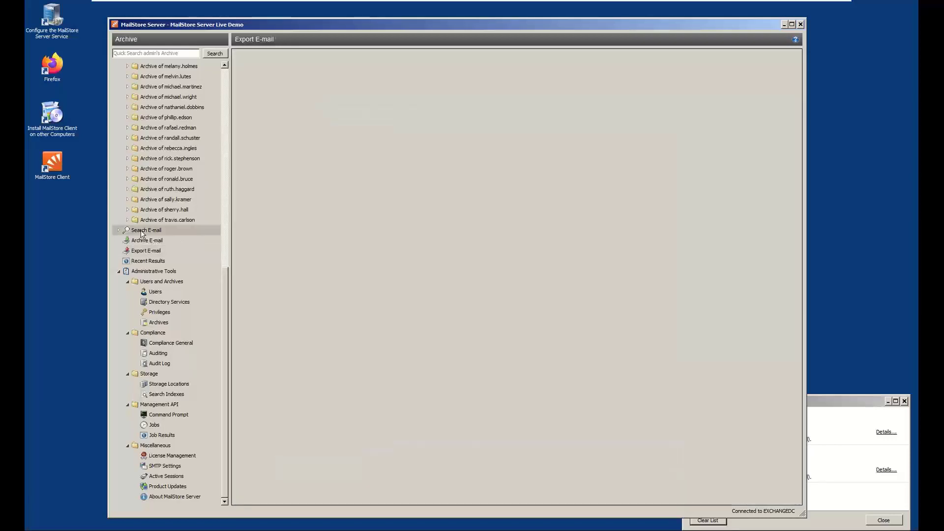
click(385, 108)
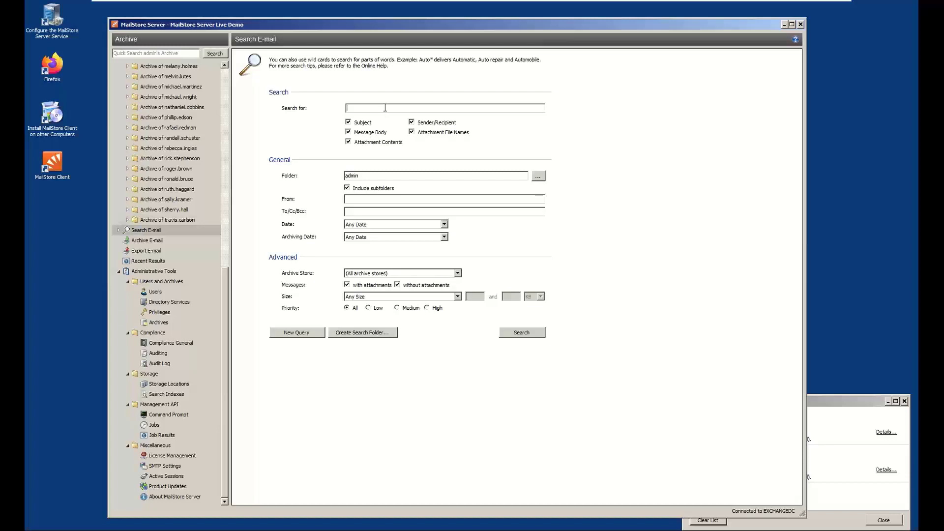
text(mailstore)
click(538, 178)
click(389, 240)
key(f)
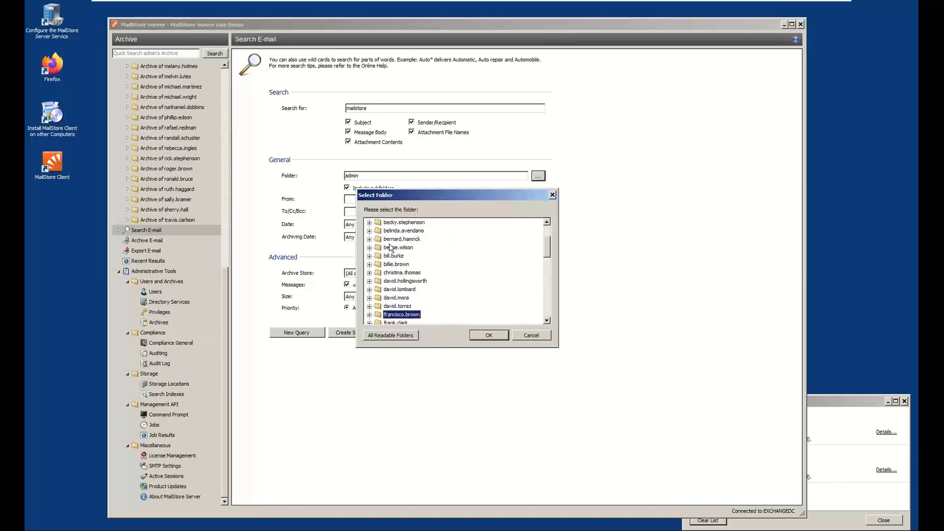
click(405, 323)
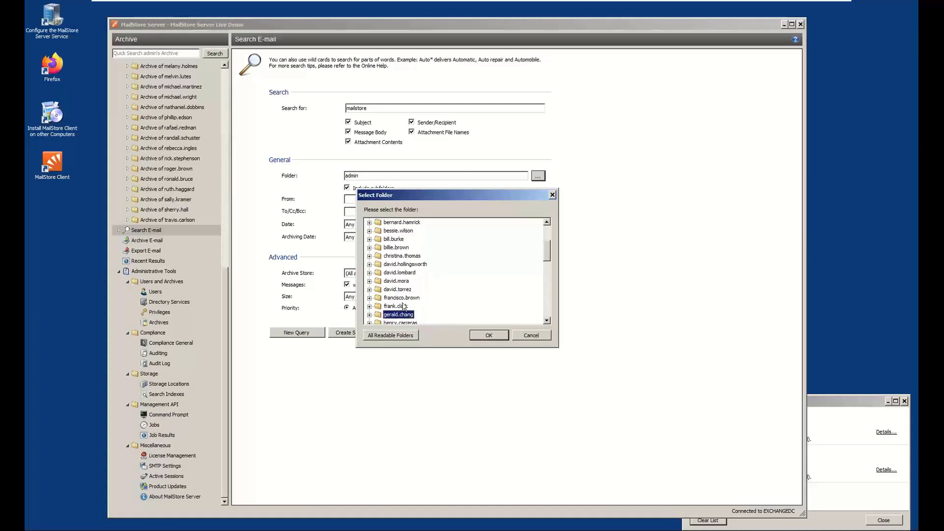
click(400, 307)
click(489, 335)
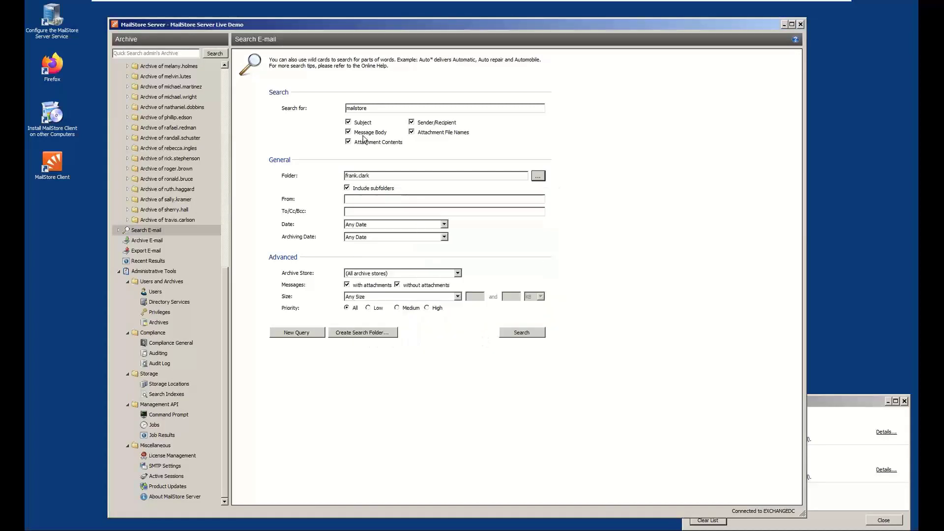
click(529, 333)
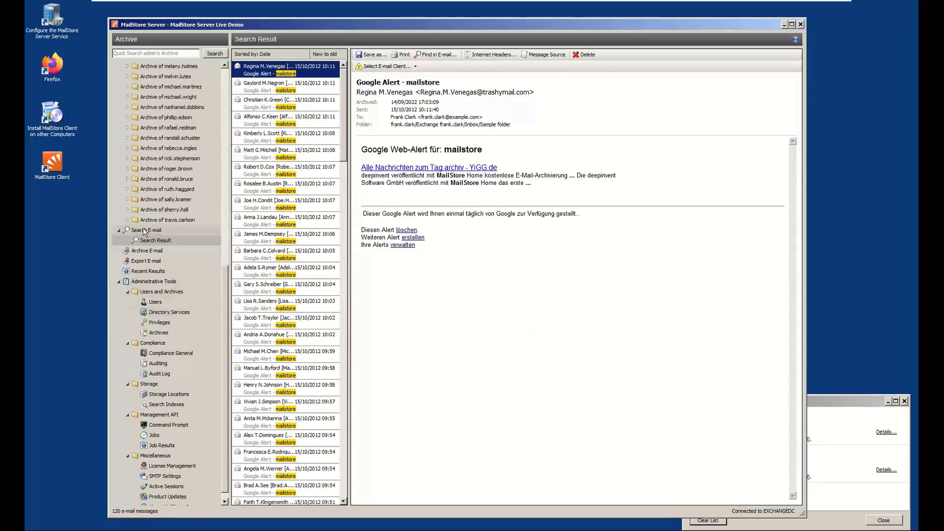
Save the search query as a search folder named with the end user's first name in possessive form plus "mailstore"
click(146, 230)
click(345, 334)
text(frank's )
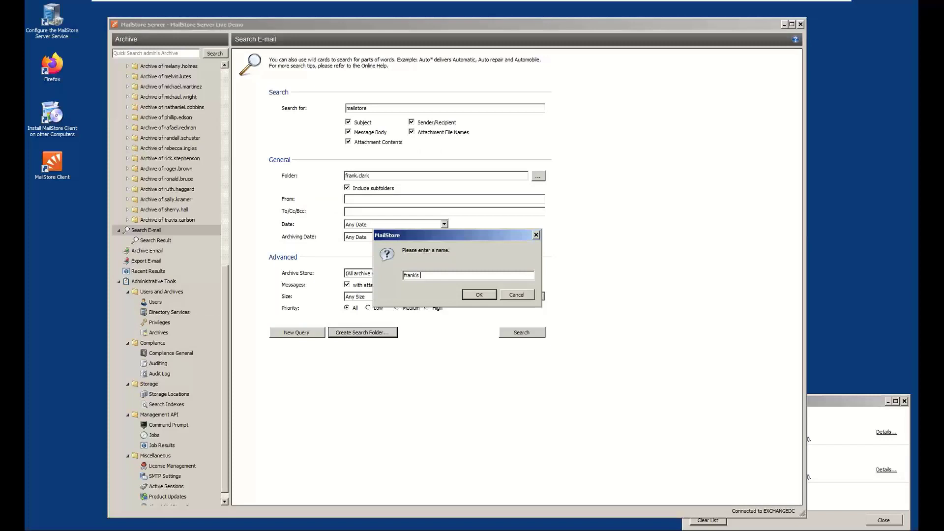
text(mailstore)
key(Return)
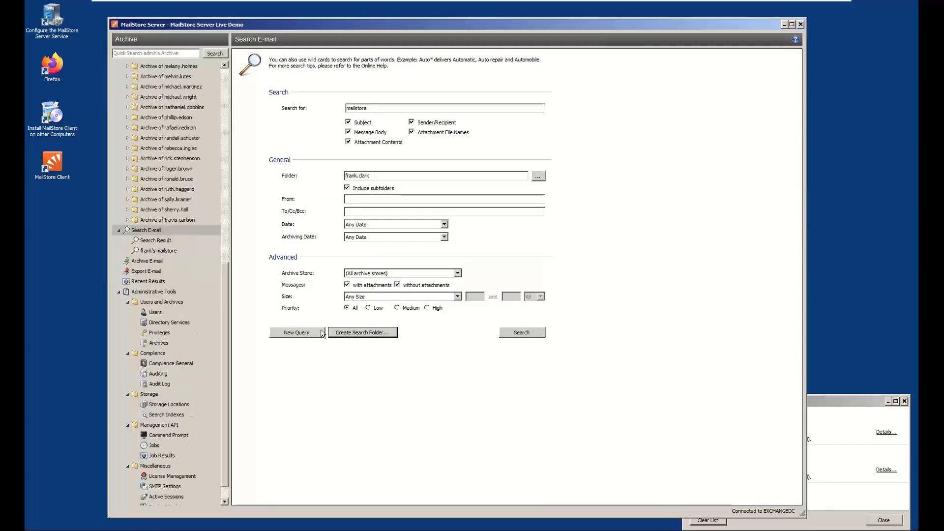
Start a Directory (File System) export profile for EML files, scoped to the saved "mailstore" search
click(146, 271)
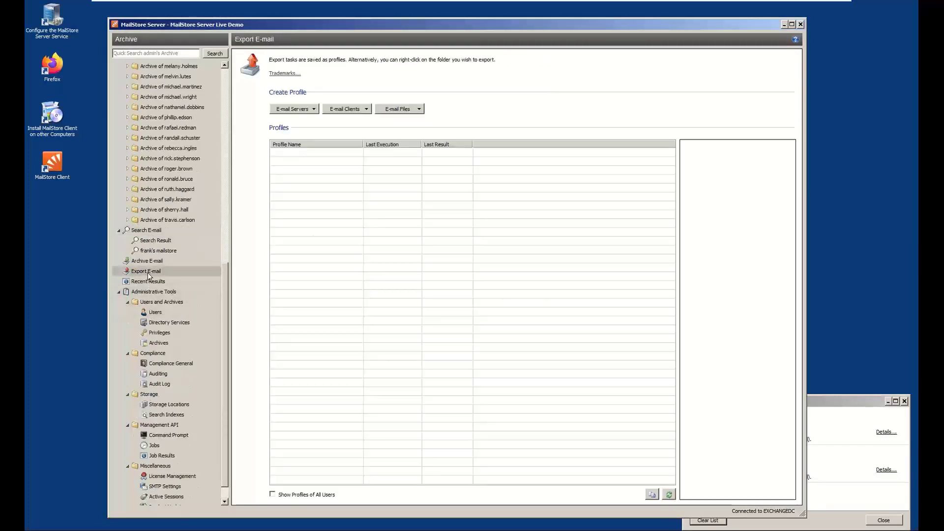
click(307, 108)
click(398, 109)
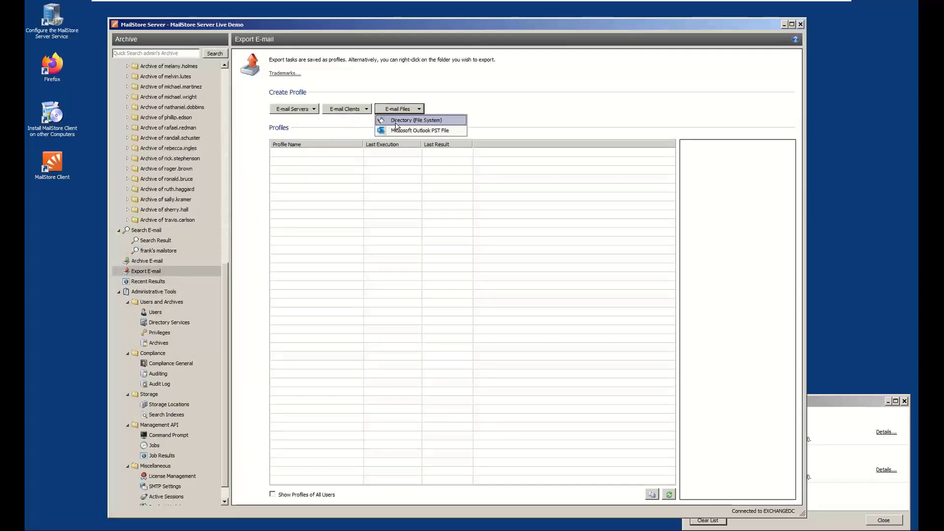
click(397, 123)
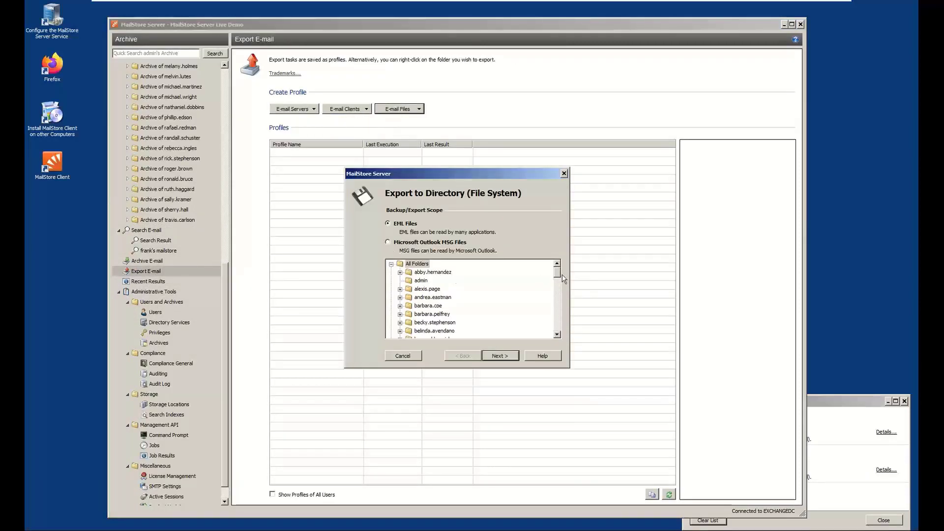
drag(558, 273, 559, 327)
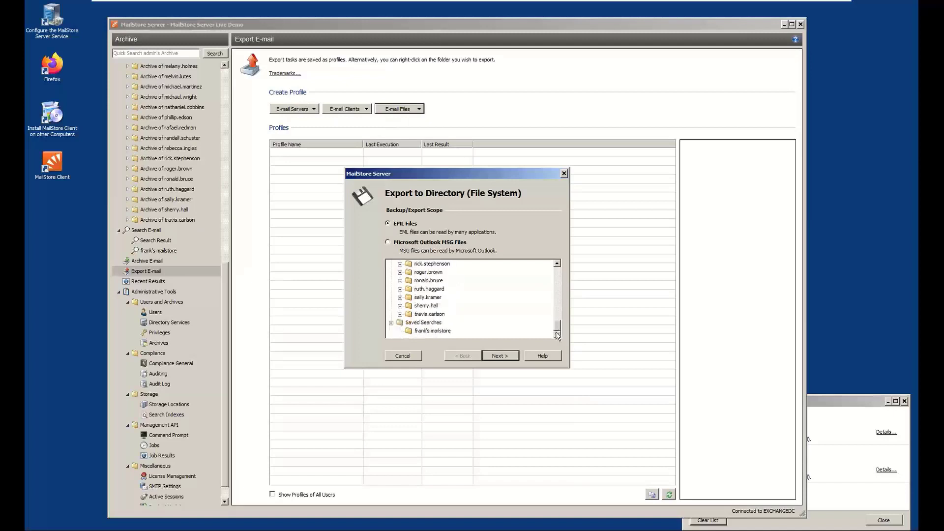
click(431, 331)
click(496, 358)
Set the export's target folder to C:\Users\Administrator\Desktop\EML and proceed to the profile naming page
click(531, 247)
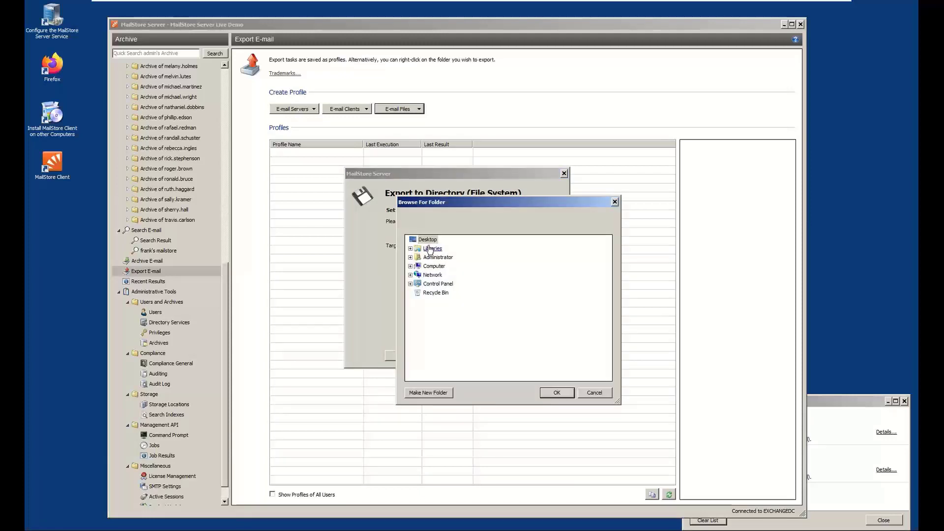
click(555, 393)
click(501, 245)
text(\XML)
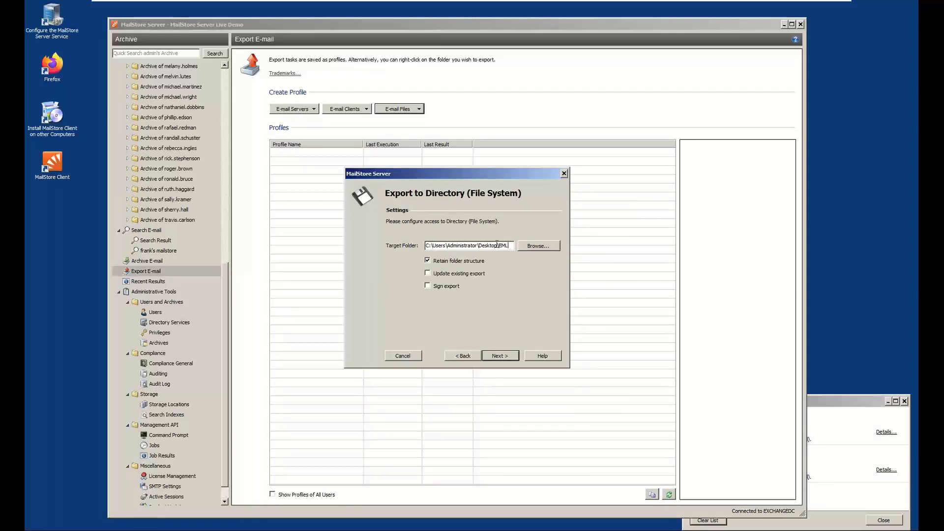
click(498, 355)
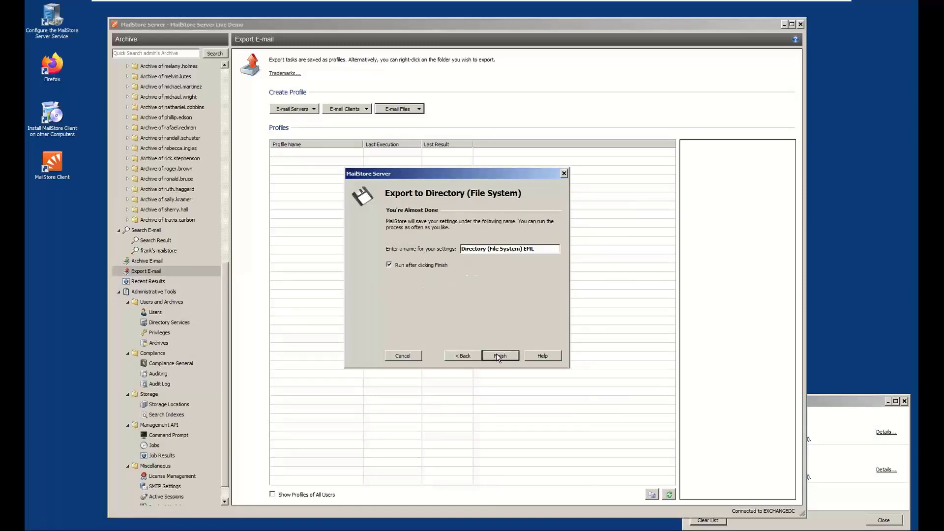
Save and run the export profile as "Directory (File System) EML", and check the exported EML folder on the desktop
click(499, 355)
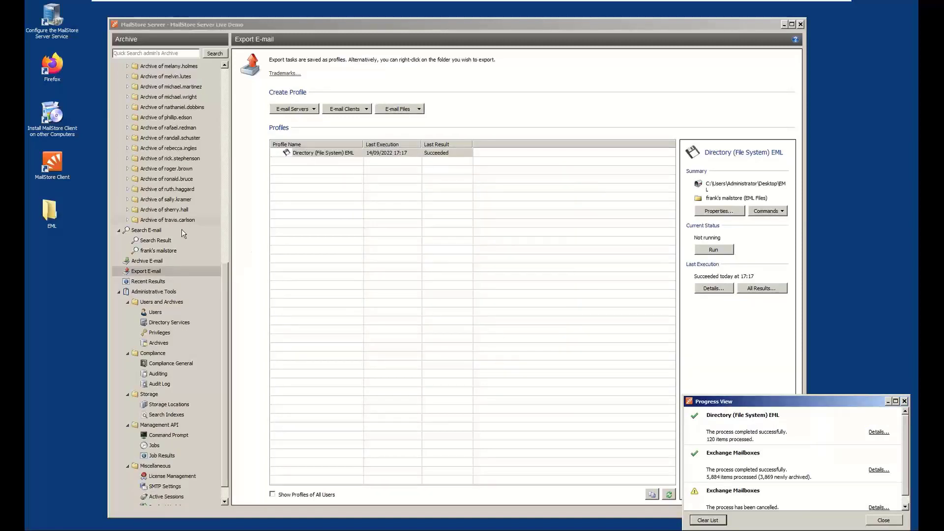
click(51, 213)
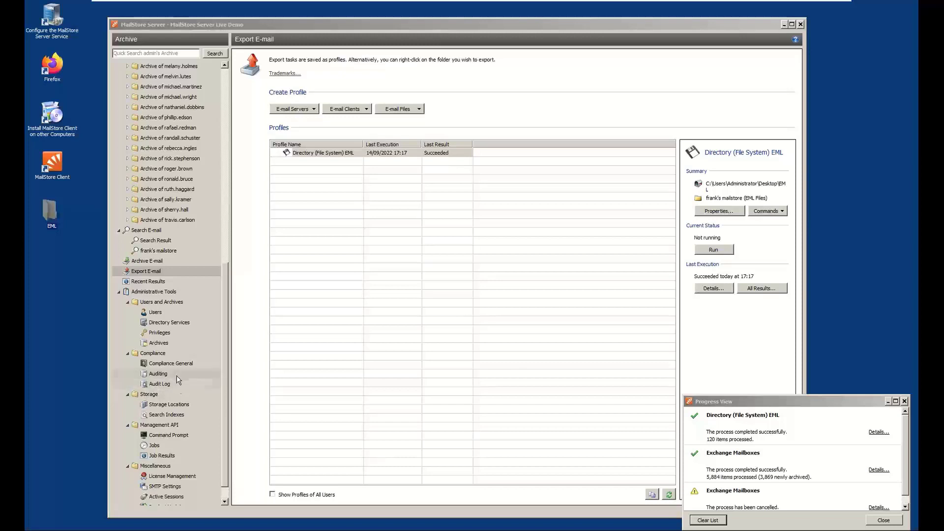
Examine the storage locations, including the master database path and the details of the 2022-09 archive store
click(168, 405)
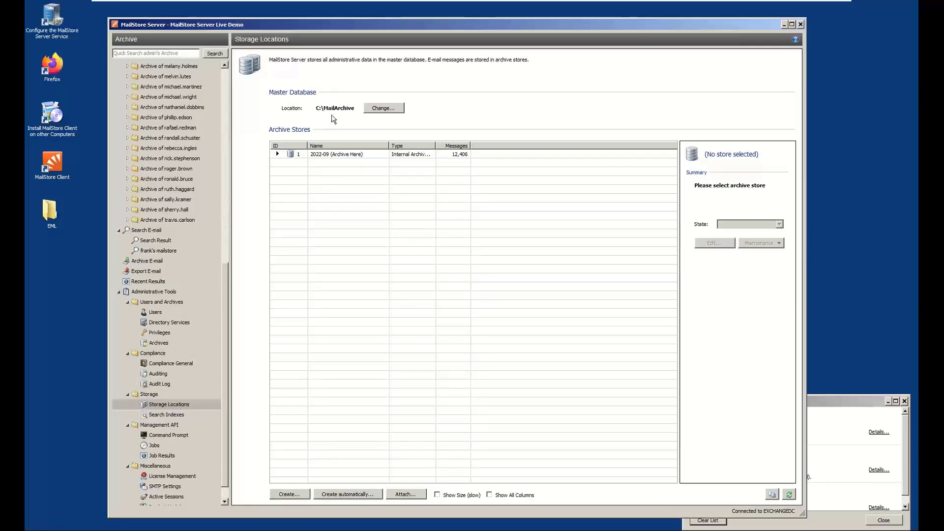
click(364, 155)
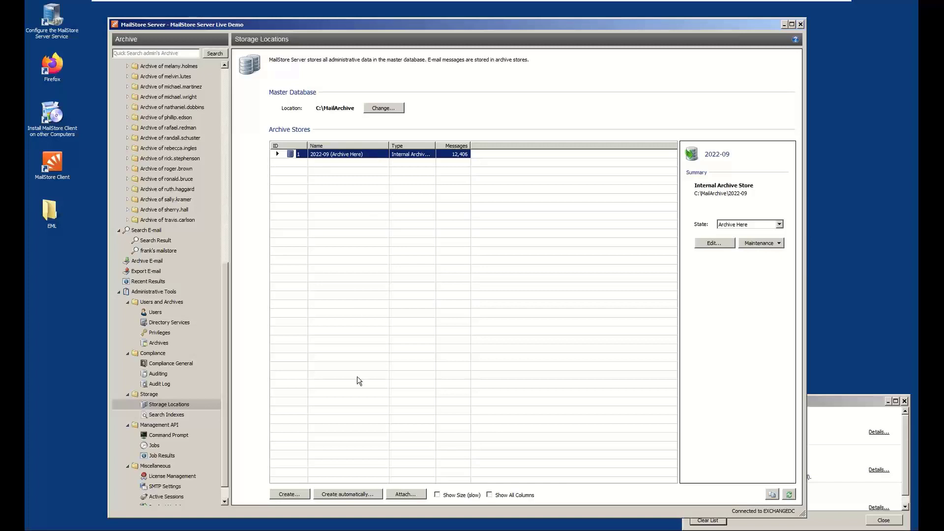
Fill in automatic archive store creation with a 100 GB maximum size and base directory D:\MailArchive, and discard the settings
click(345, 494)
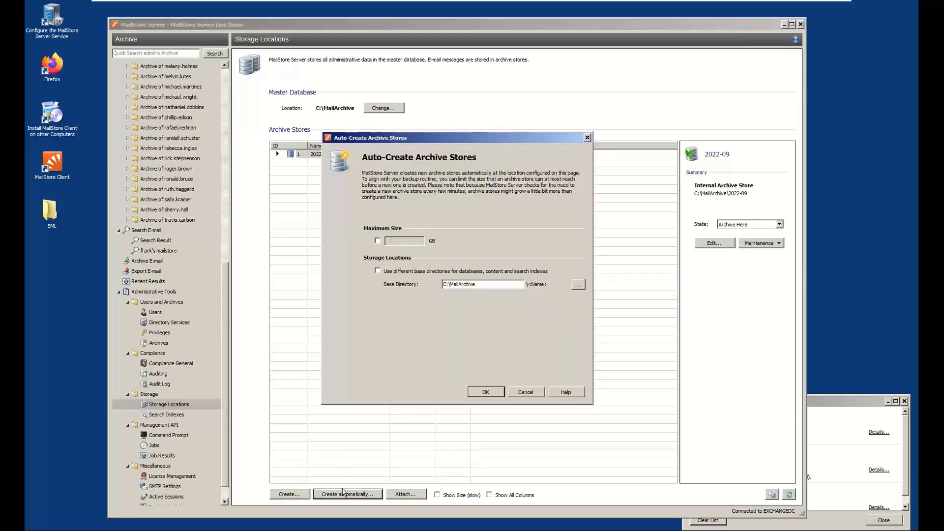
click(378, 240)
text(100)
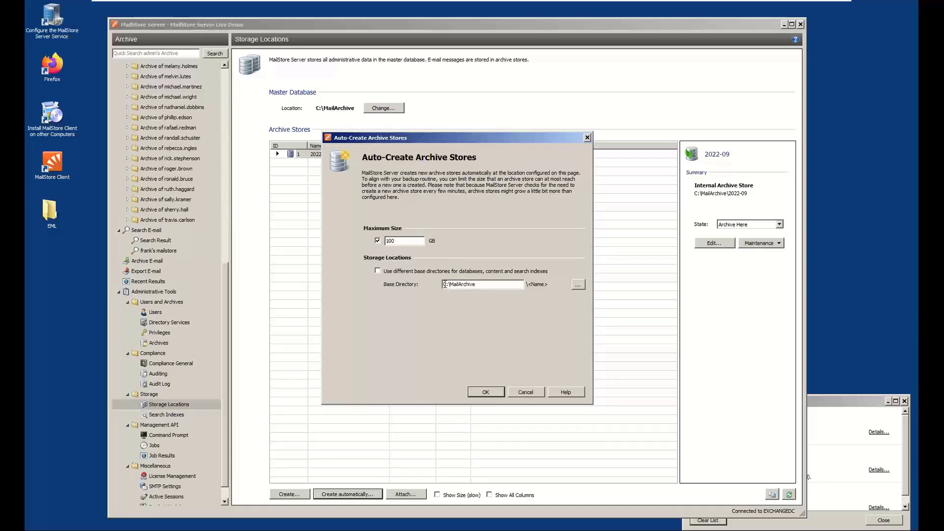
drag(446, 285, 443, 284)
text(D)
click(525, 392)
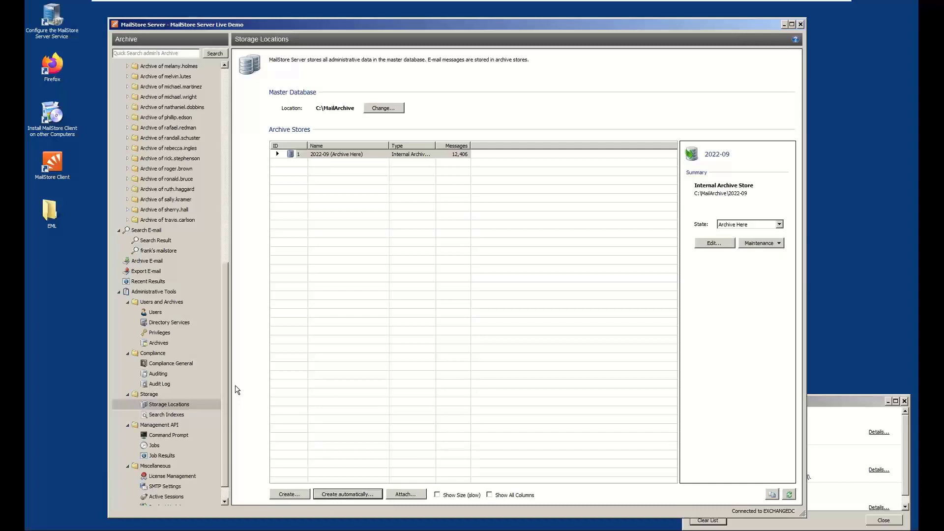
Enable attachment indexing for plain text, PDF and Microsoft Office (2007 and later) files, and mark all search indexes for rebuilding
click(175, 418)
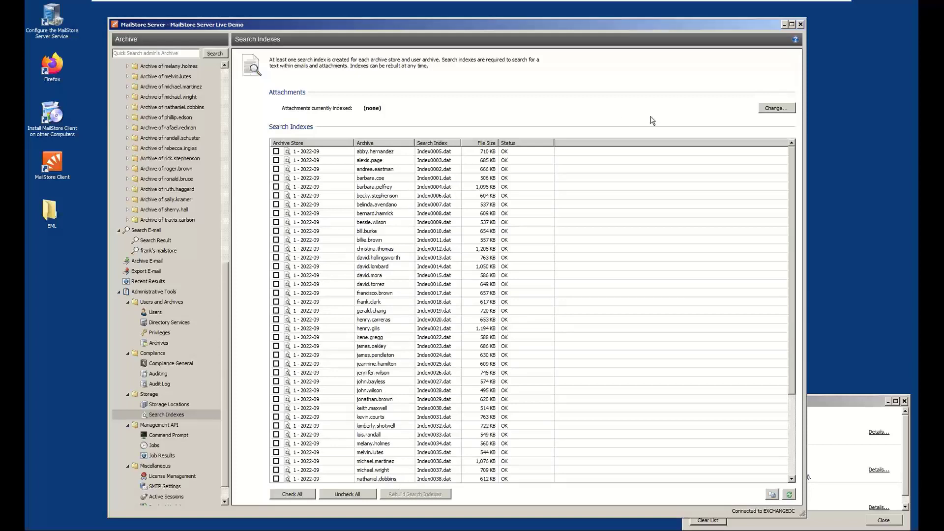
click(779, 108)
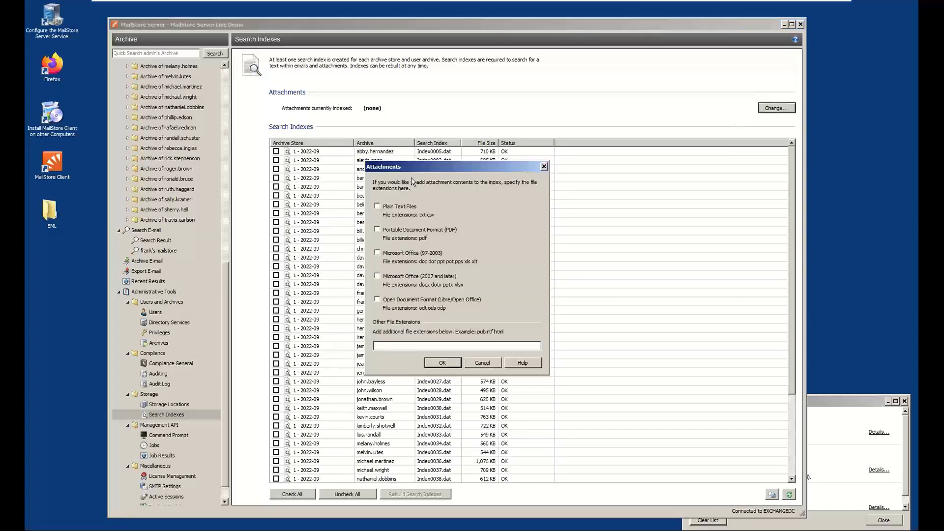
click(408, 208)
click(409, 230)
click(442, 363)
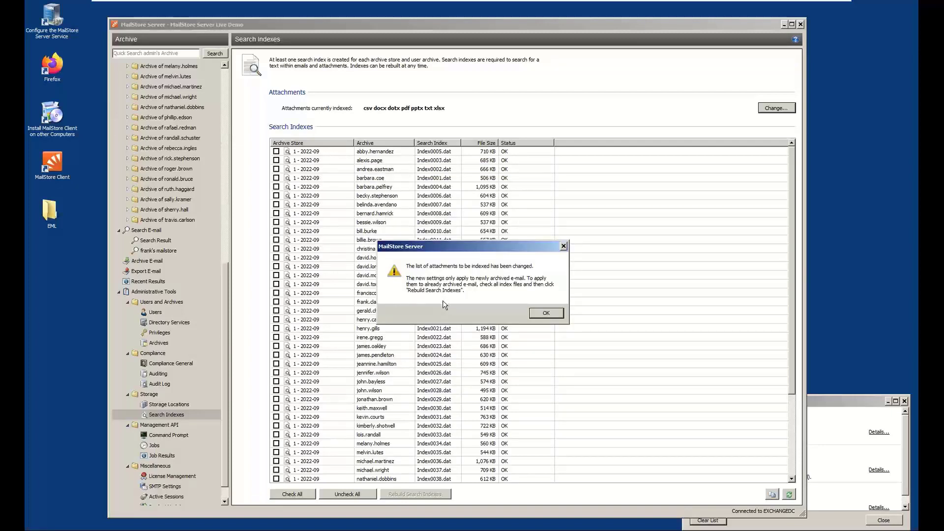
click(545, 316)
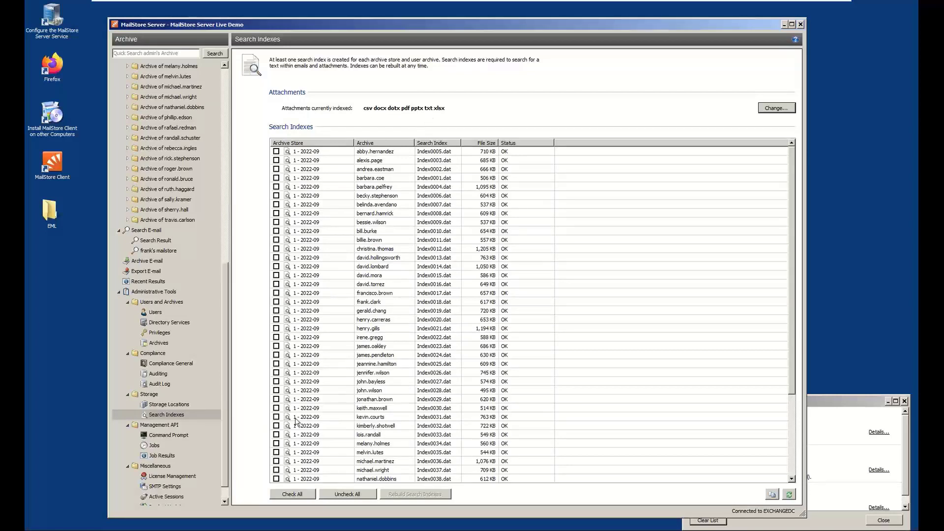
click(294, 494)
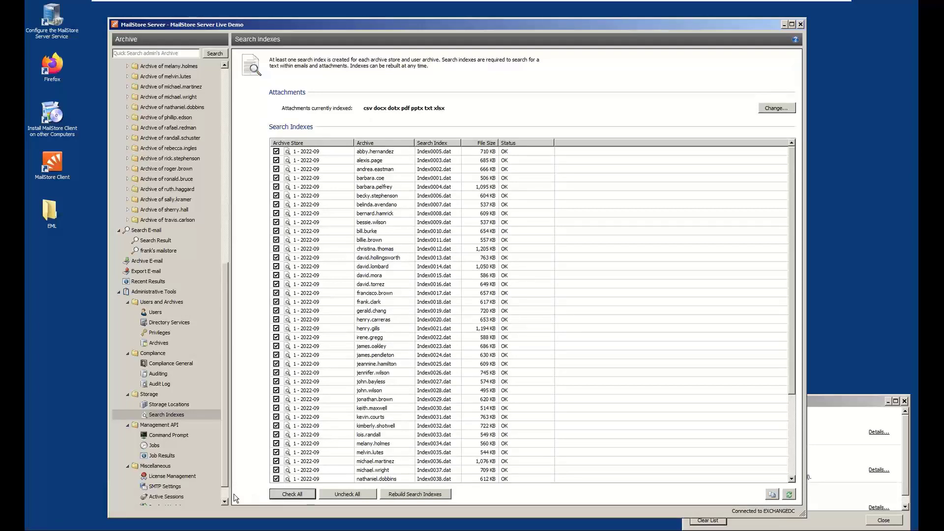
Start a new Create Backup storage job among the Management API jobs
scroll(228, 498, down, 1)
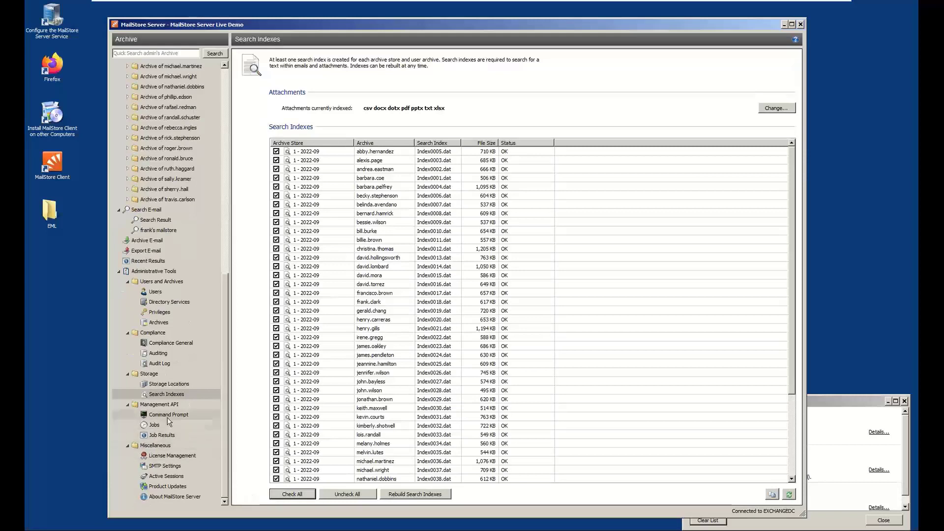
click(164, 424)
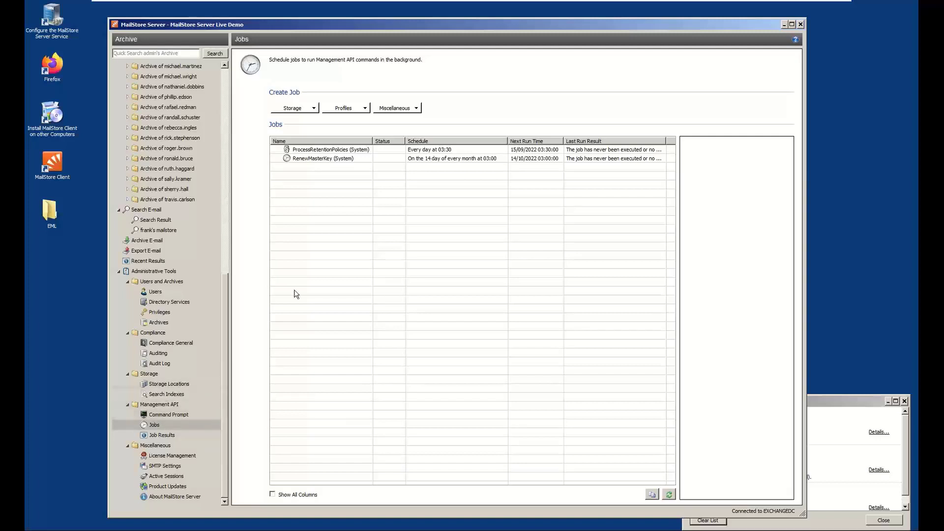
click(309, 109)
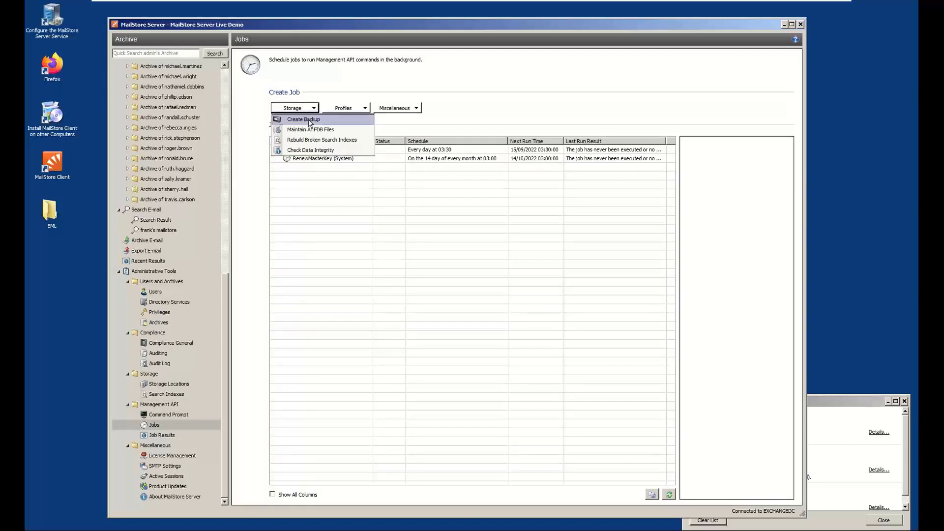
click(309, 121)
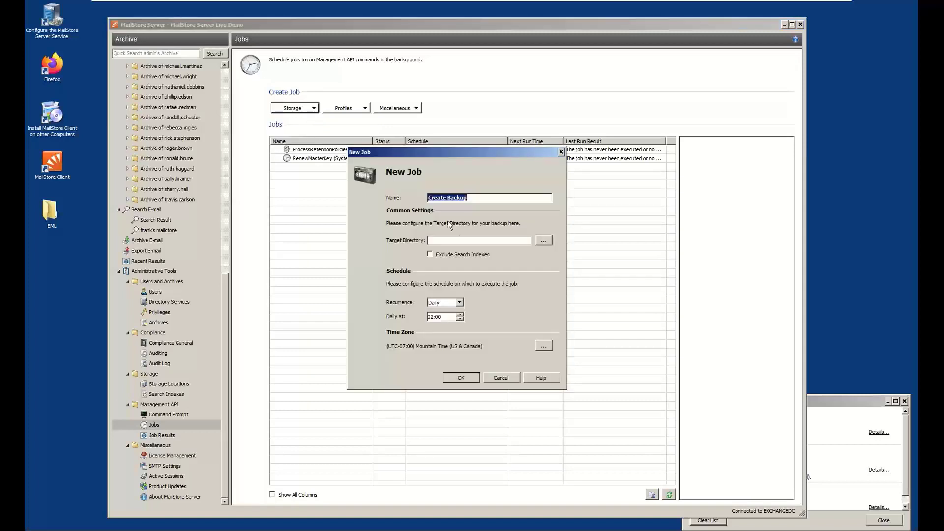
Set the backup job's target directory to C:\MailStore Backup and save it with daily recurrence at 02:00, accepting the nonexistent directory
click(464, 241)
text(C)
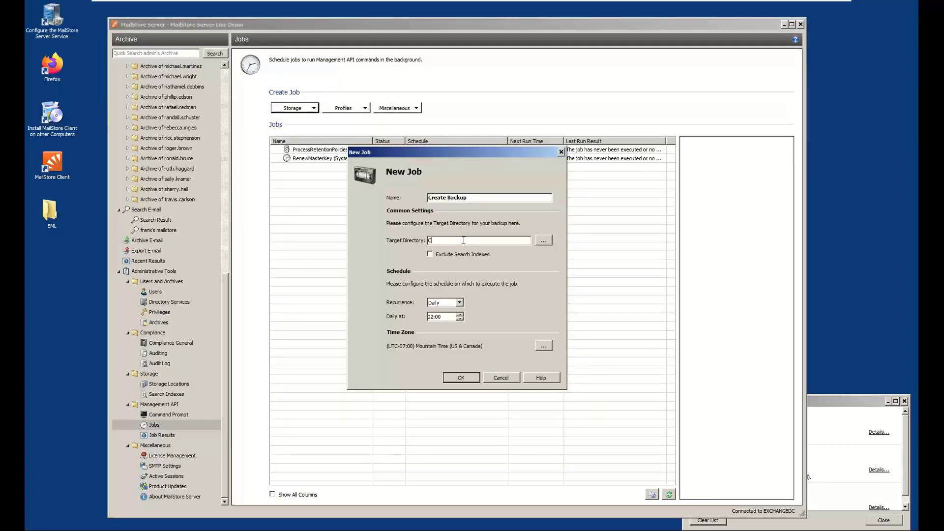
text(:\MailStor)
key(BackSpace)
text(ore Backup)
key(Left)
key(Left)
key(Left)
key(Left)
key(BackSpace)
text(a)
click(460, 378)
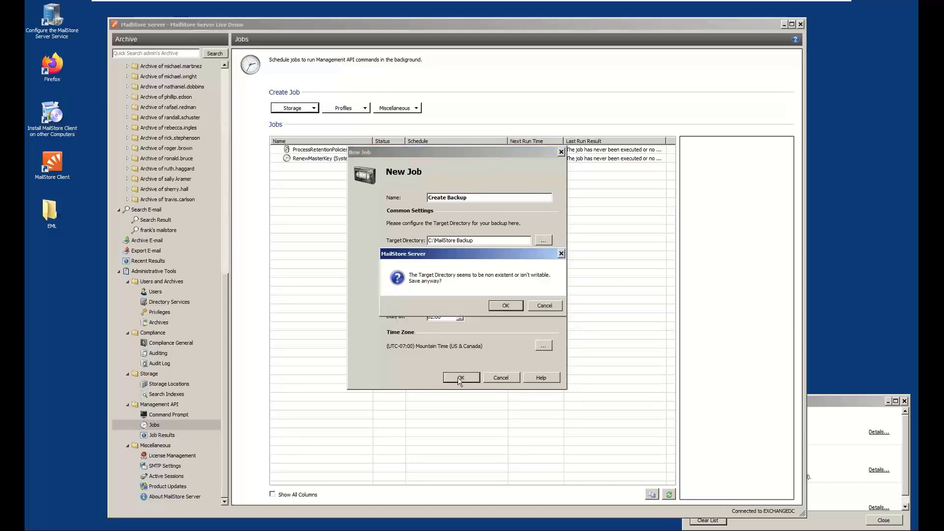
click(505, 306)
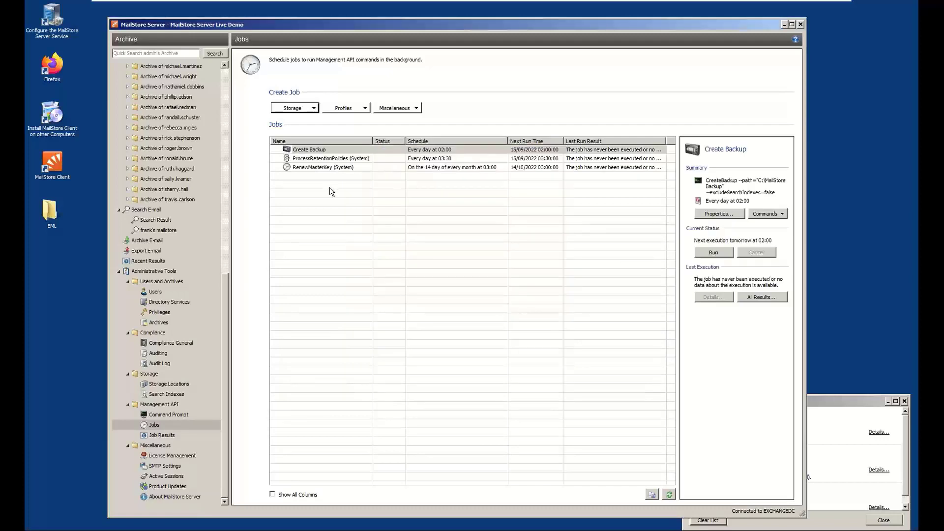
Run the Create Backup job immediately and review its recent results
right_click(311, 151)
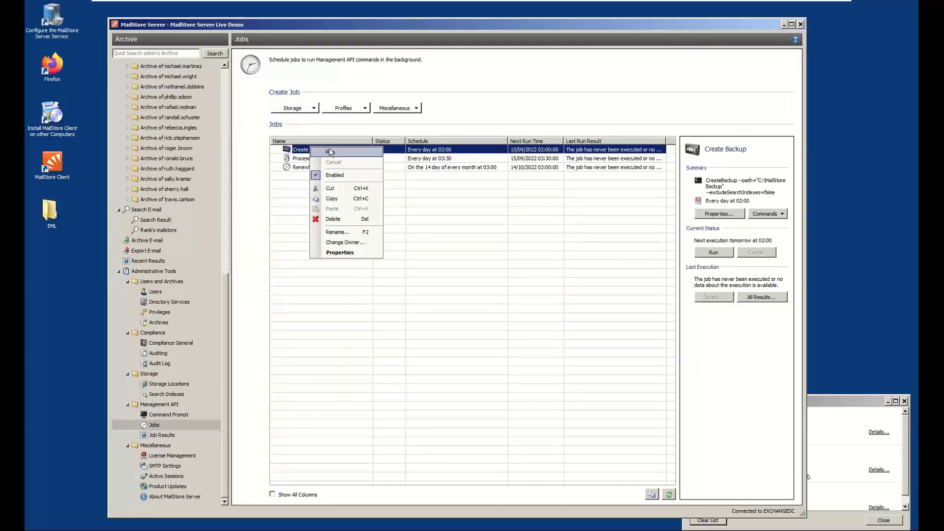
click(330, 152)
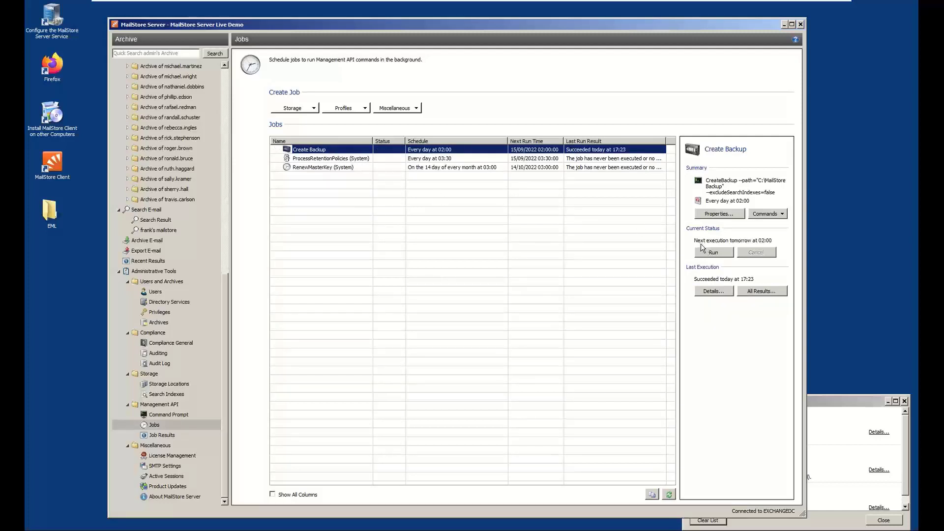
click(757, 295)
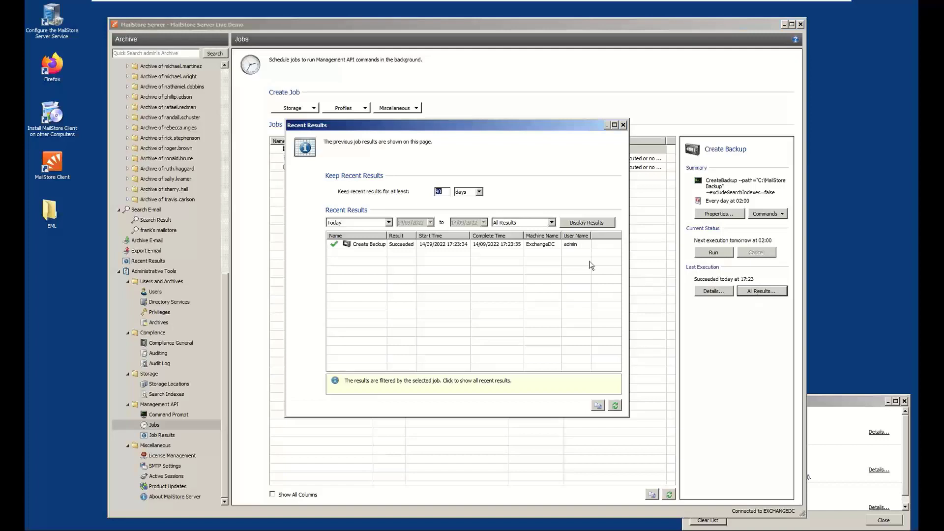
click(528, 246)
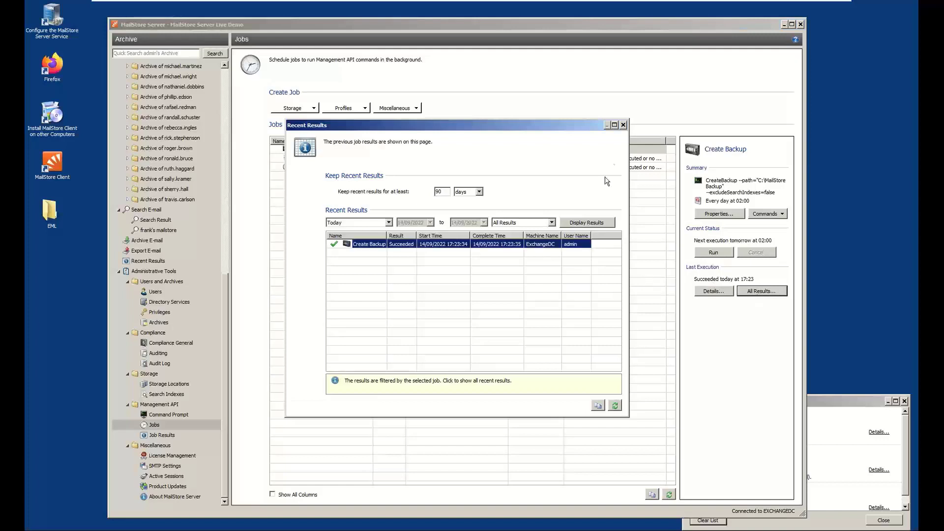
click(623, 125)
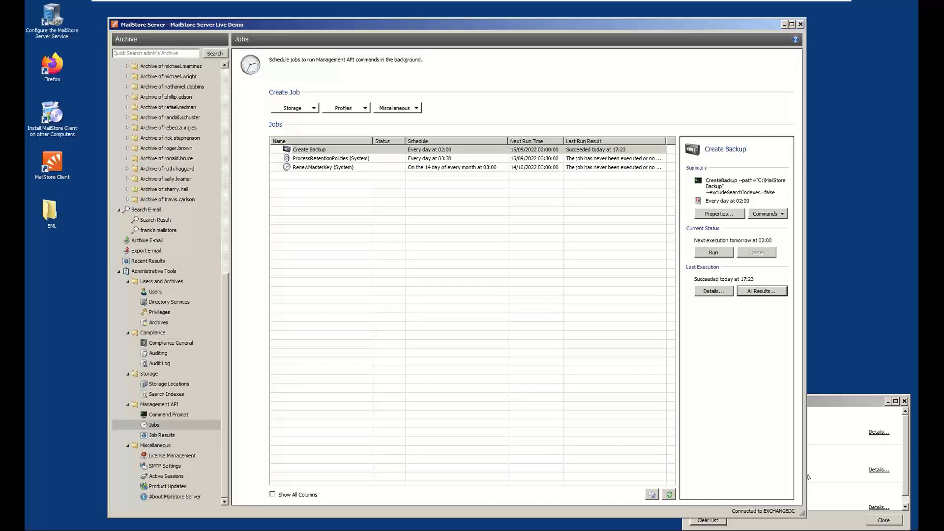
Set the Exchange Mailboxes archiving profile to run automatically with a 300-second wait between executions, and select the Exchange Journal profile
click(139, 241)
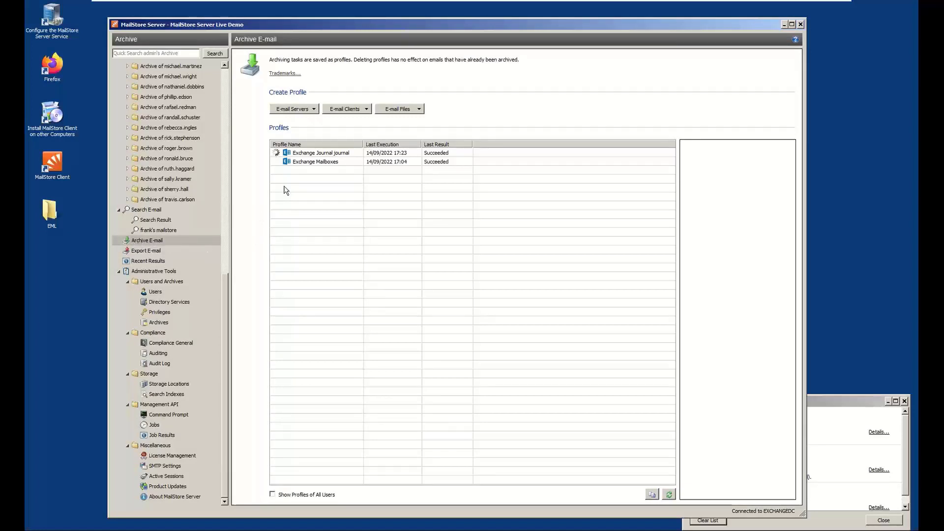
click(314, 164)
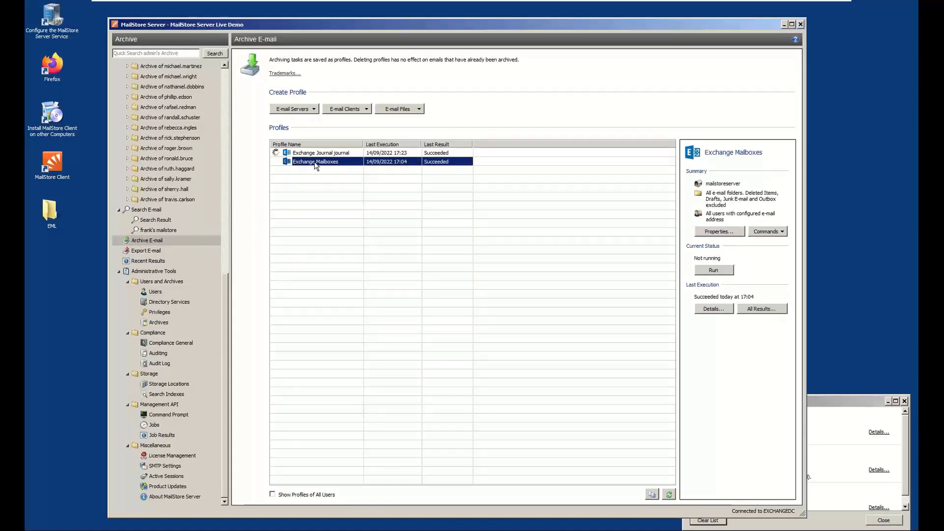
right_click(315, 163)
click(333, 181)
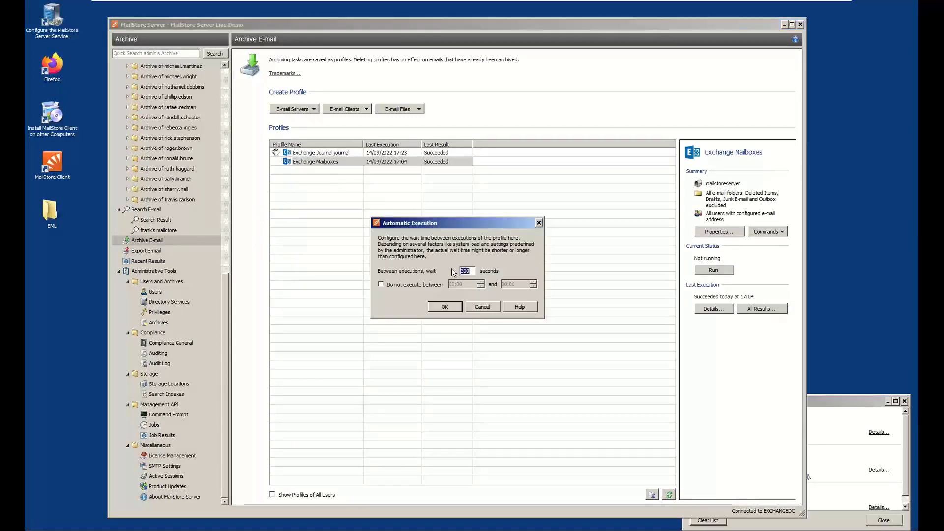
click(445, 308)
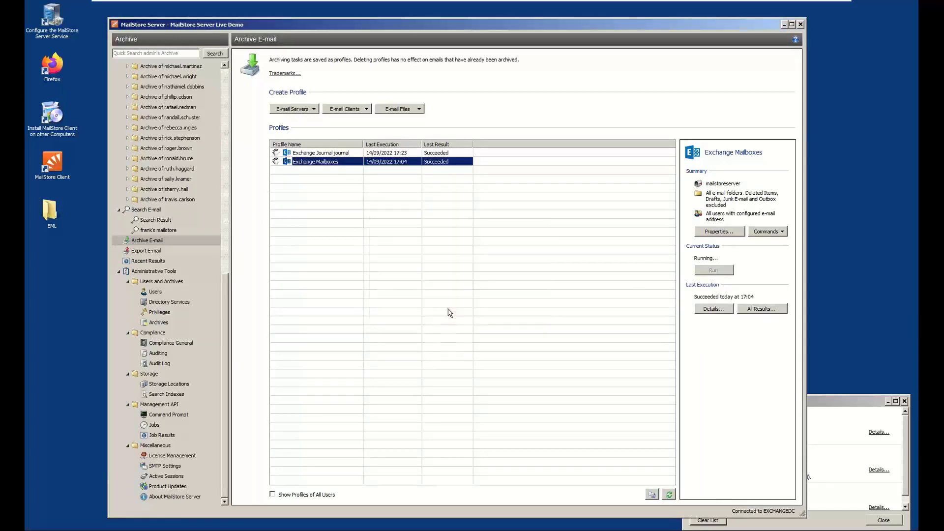
click(328, 153)
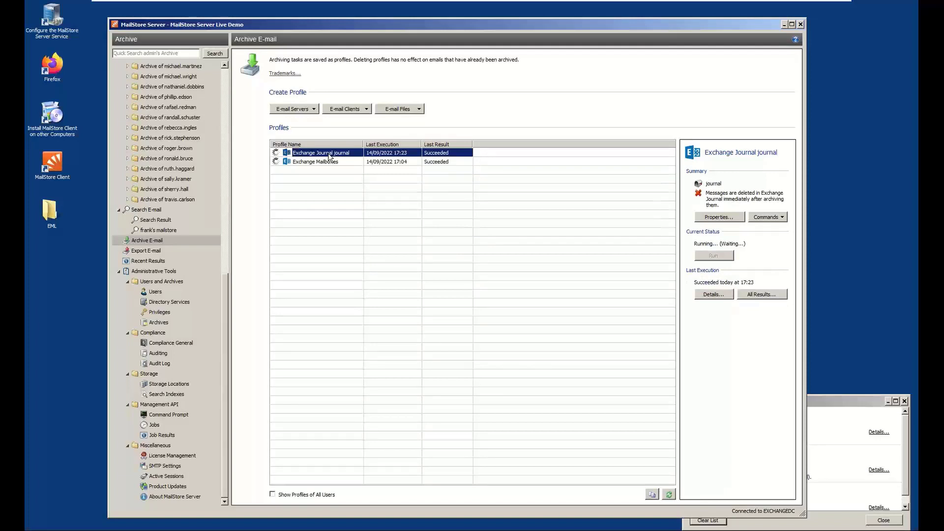